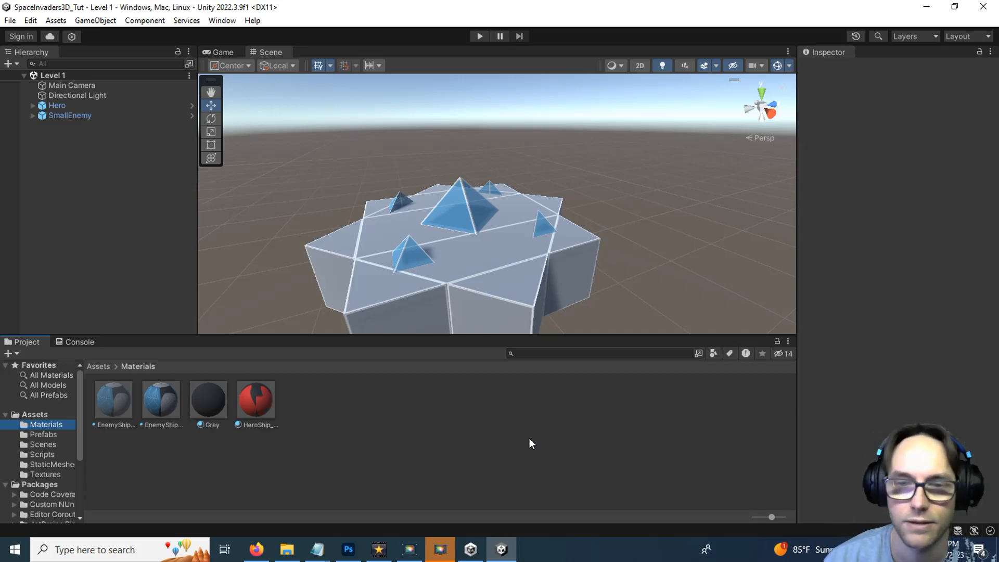
Step: Switch to Photoshop and create a 1920 x 1080 pixel document at 72 pixels/inch with a transparent background
click(359, 555)
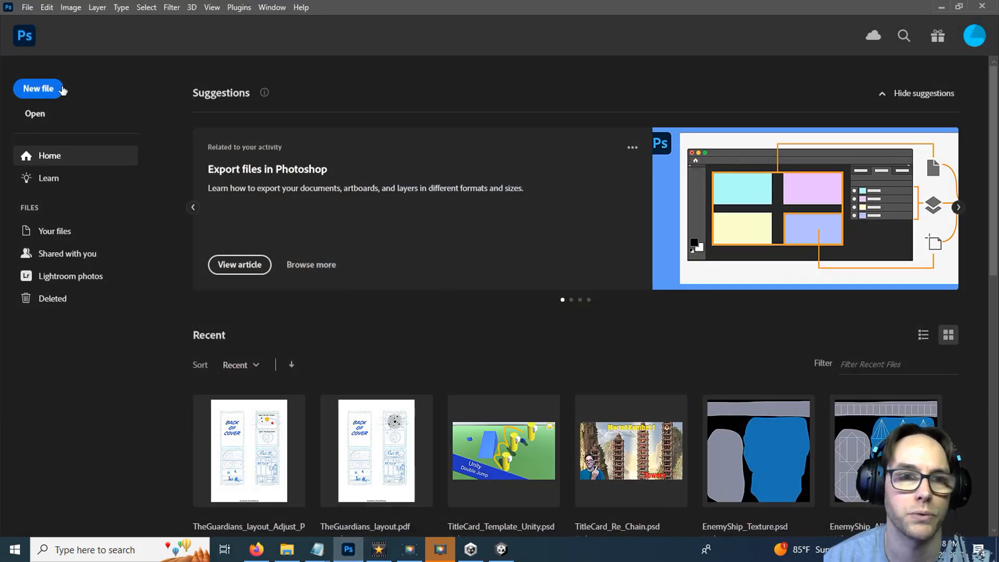
click(38, 89)
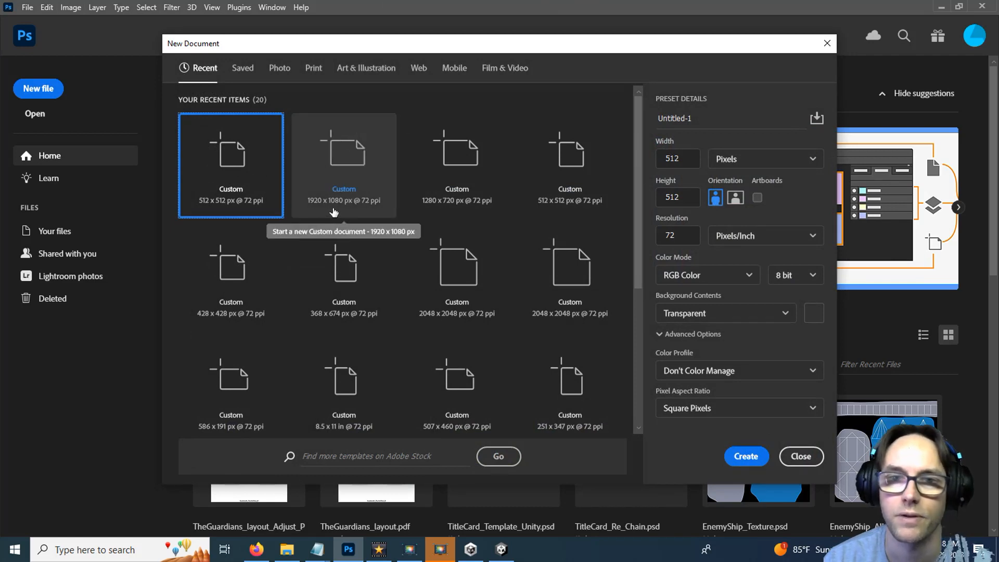
click(341, 160)
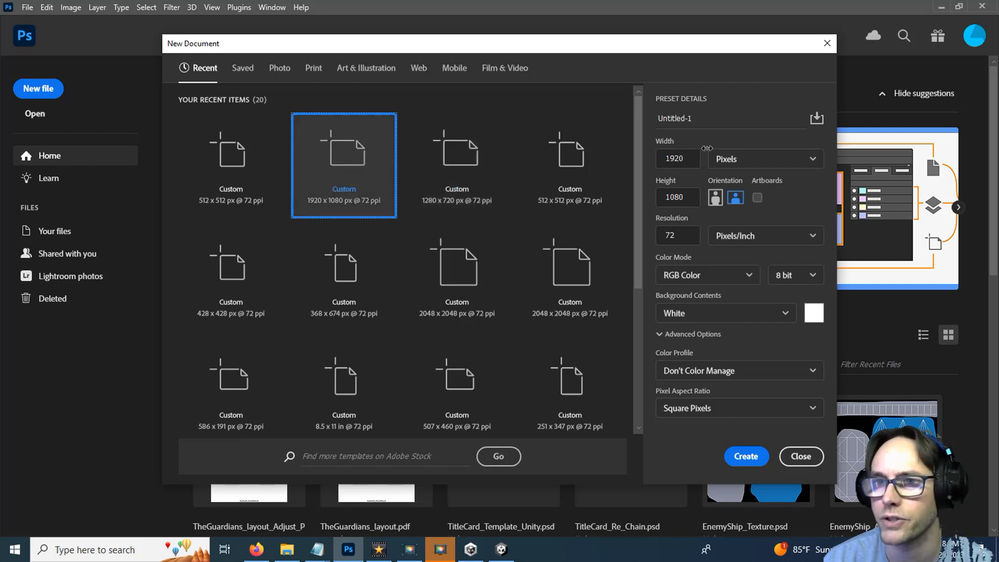
click(693, 157)
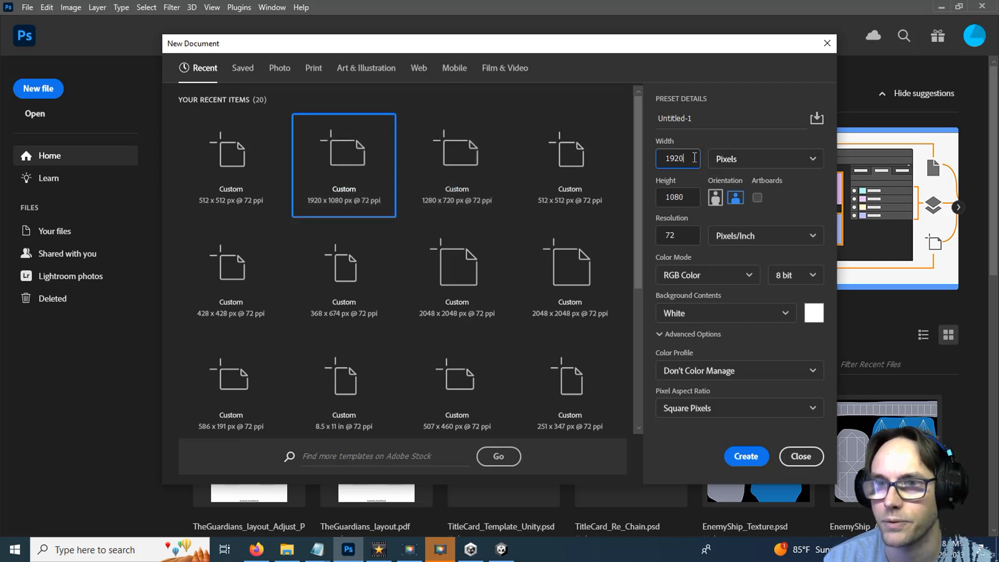
click(693, 198)
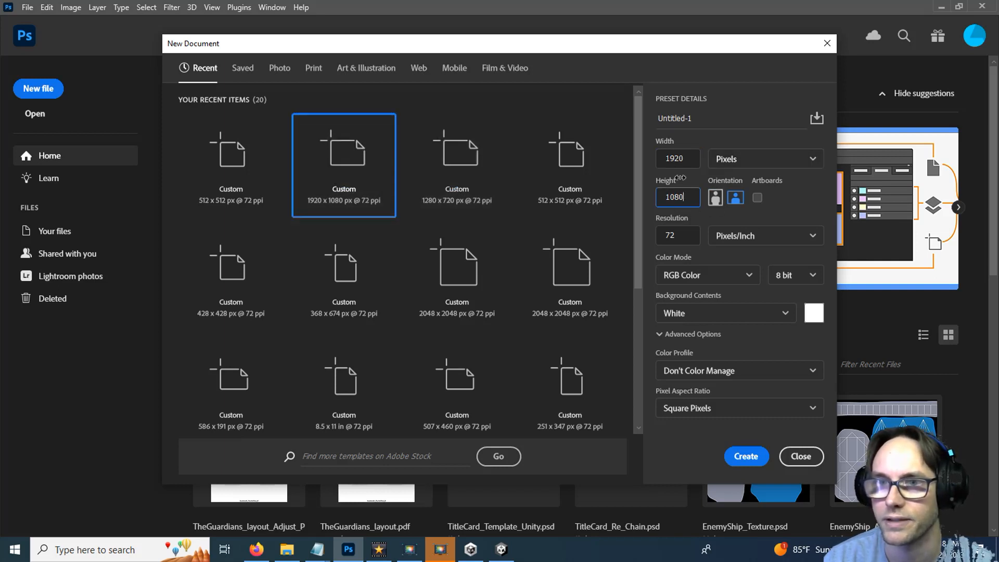
click(680, 237)
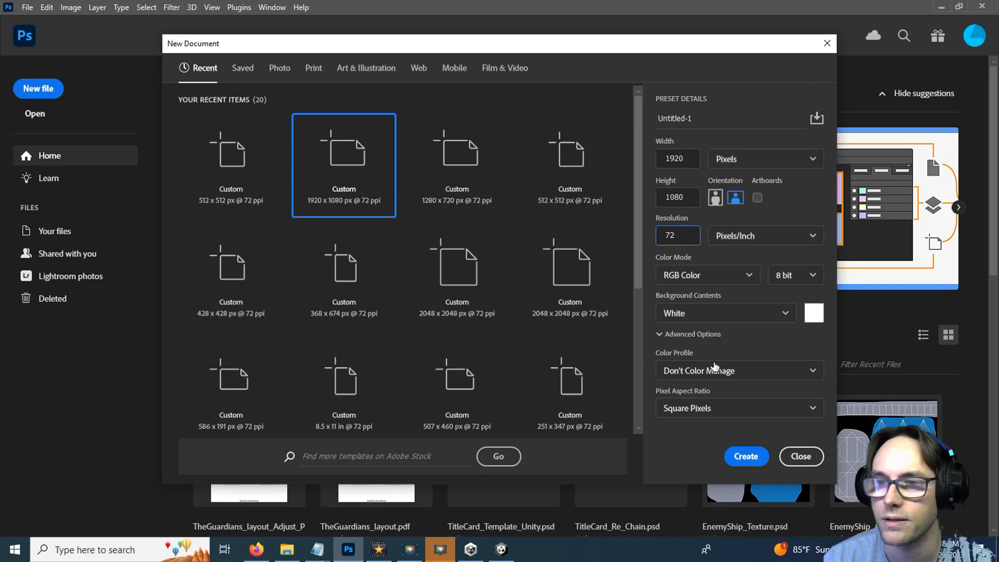
click(786, 315)
click(749, 395)
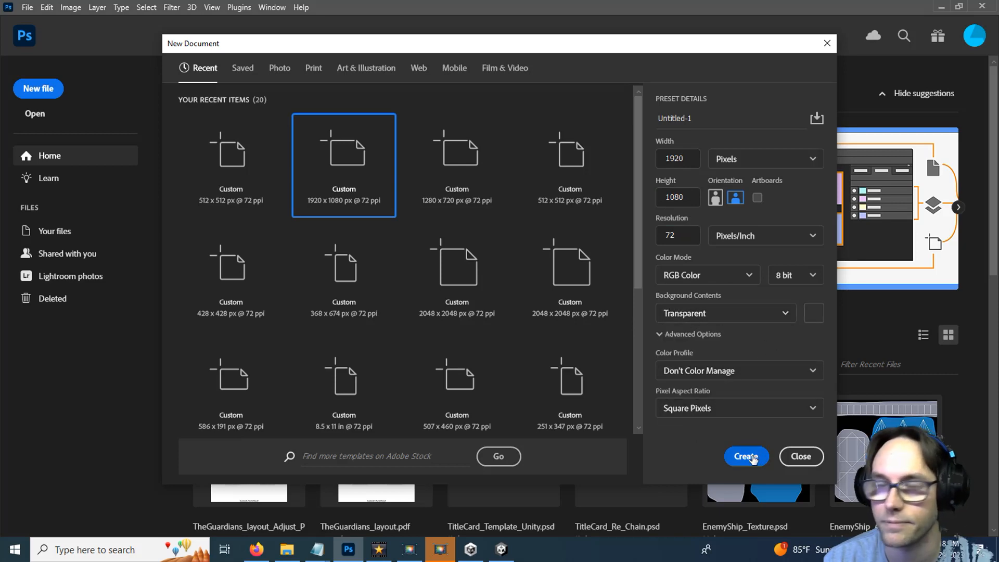
click(746, 456)
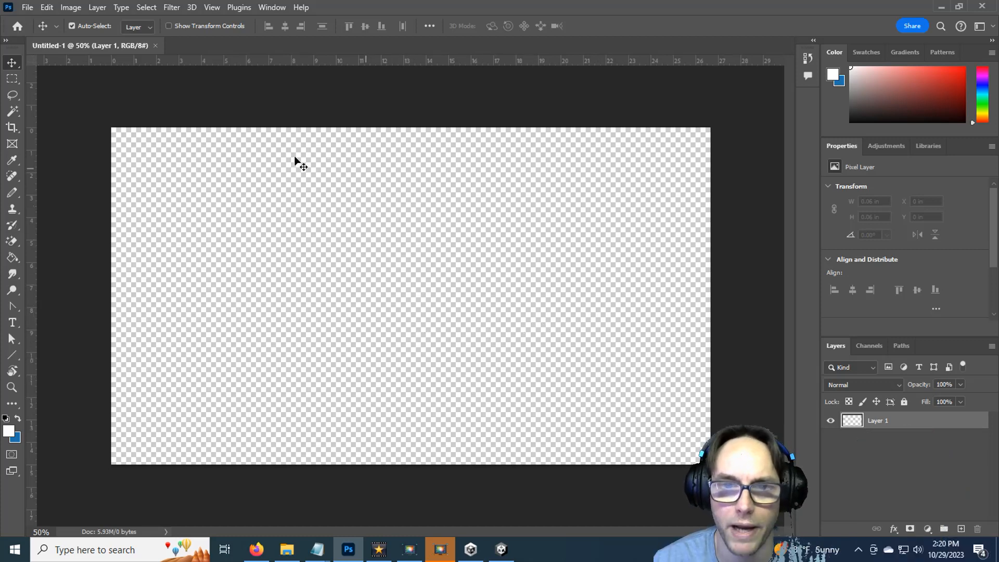
Step: Rename Layer 1 as Background
double_click(878, 423)
text(Backg)
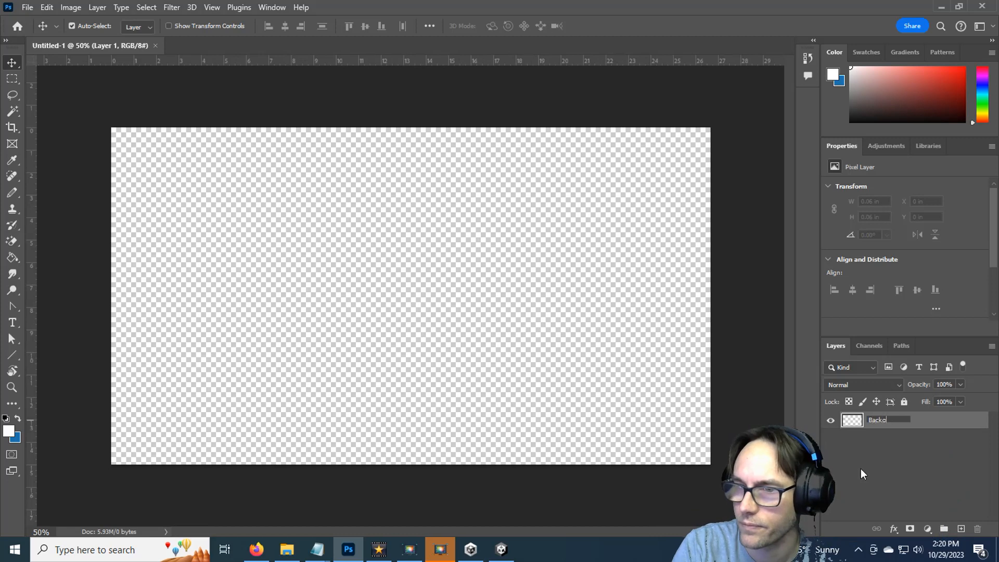
text(round)
key(Return)
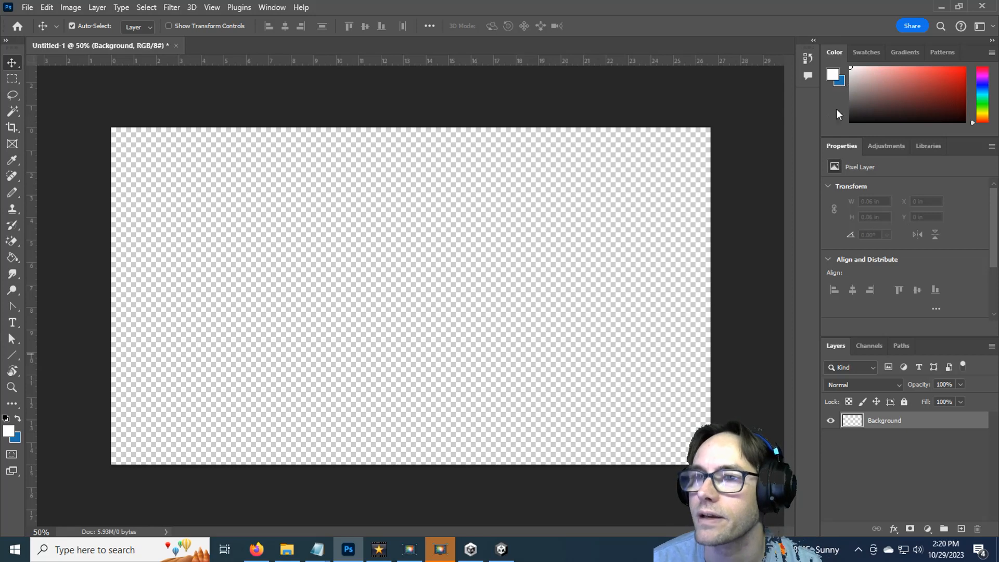
Step: Check the blue background colour's RGB values and copy its hex code without changing the colour
click(842, 83)
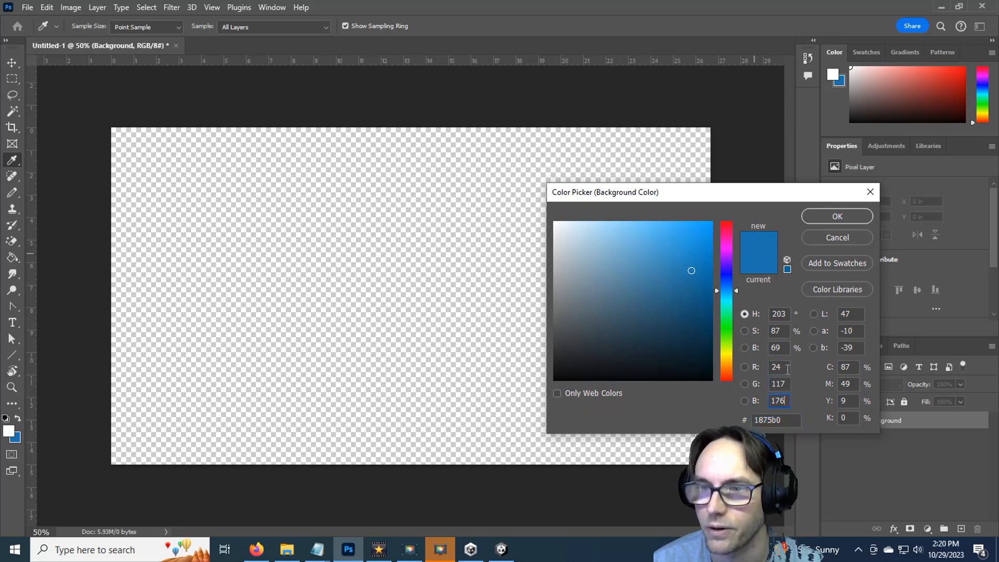
click(781, 400)
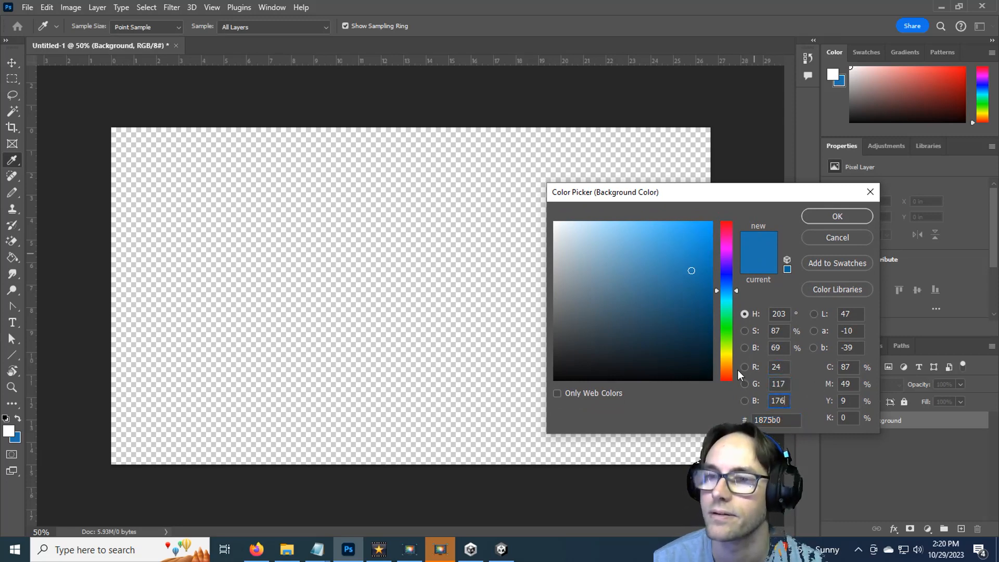
click(837, 216)
key(v)
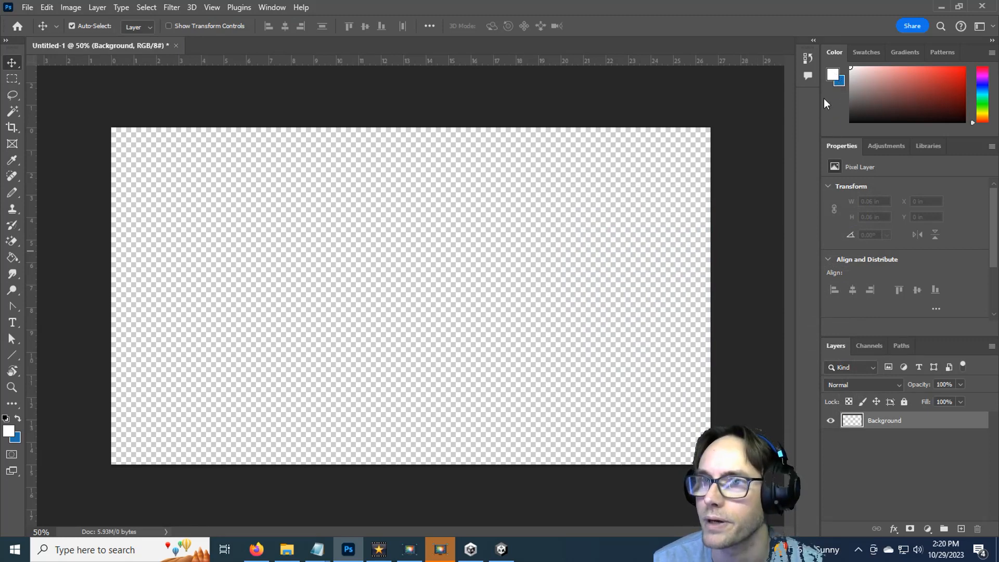
click(839, 83)
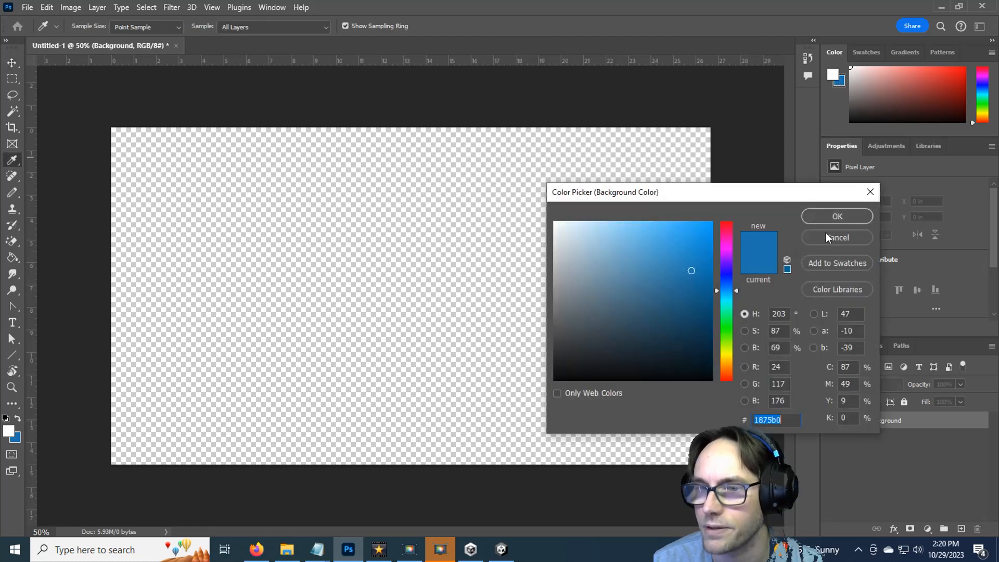
click(749, 421)
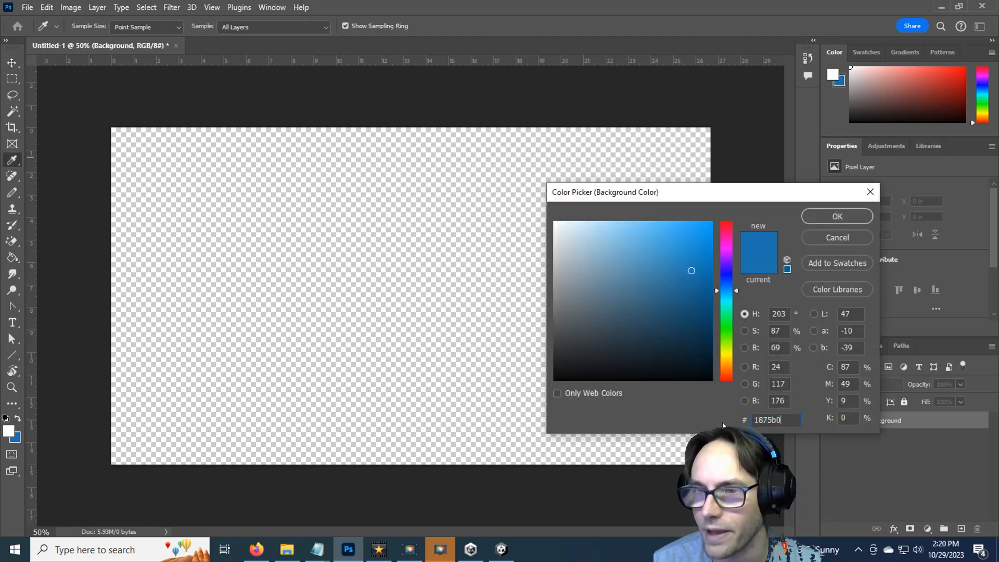
drag(785, 421, 685, 431)
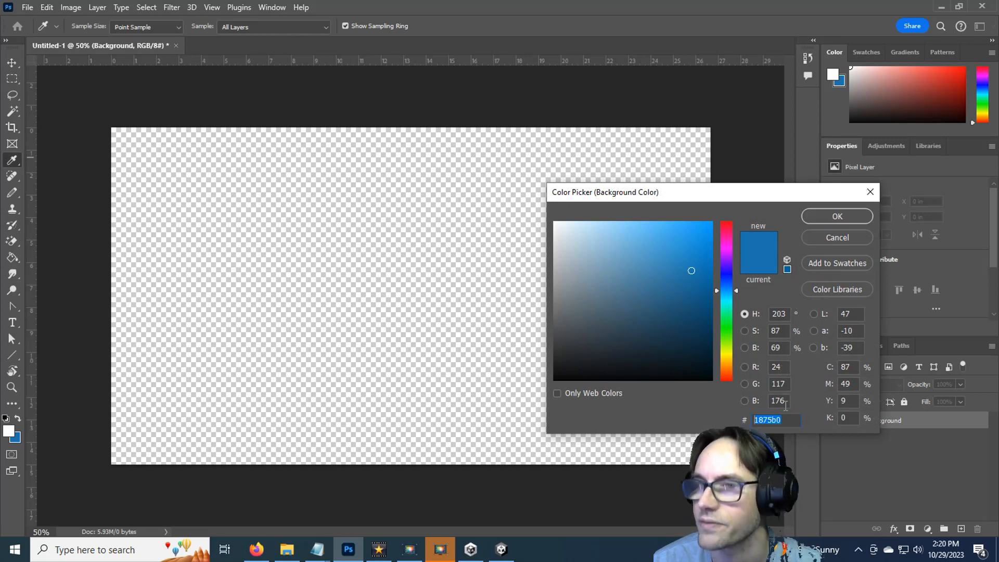
click(837, 238)
key(v)
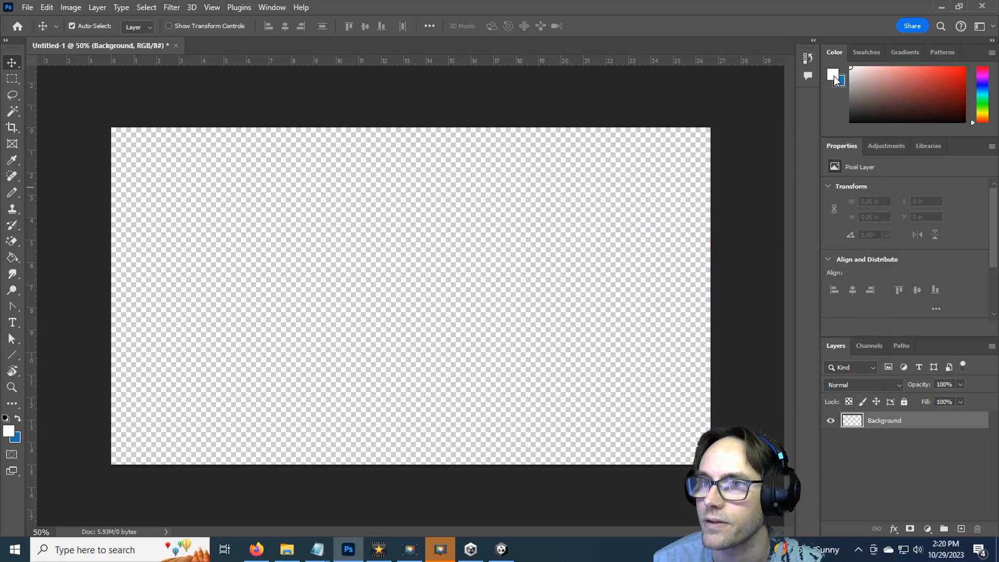
Step: Set the foreground colour to 061d2b, a much darker shade picked starting from the blue 1875b0
click(833, 74)
text(1875b0)
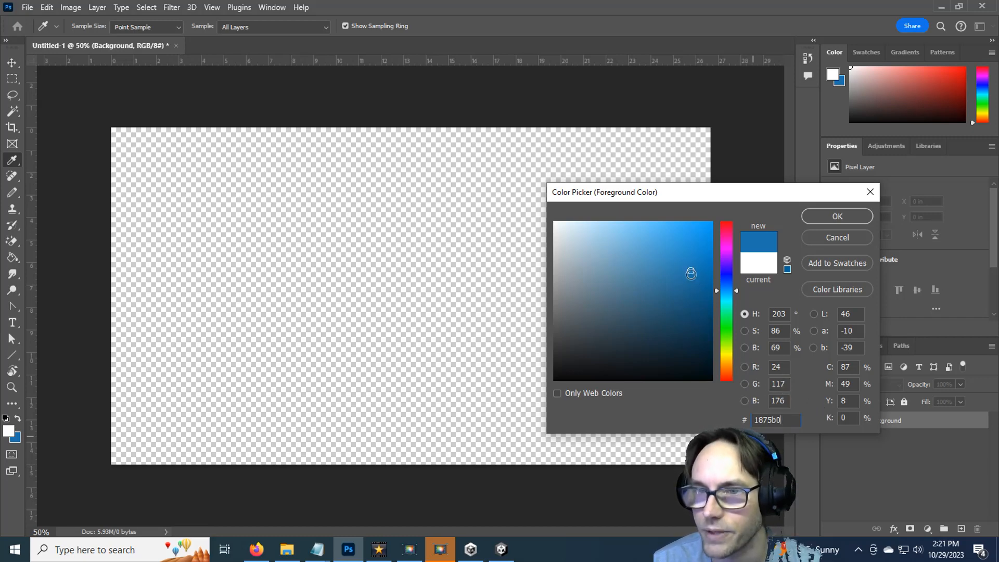
click(691, 354)
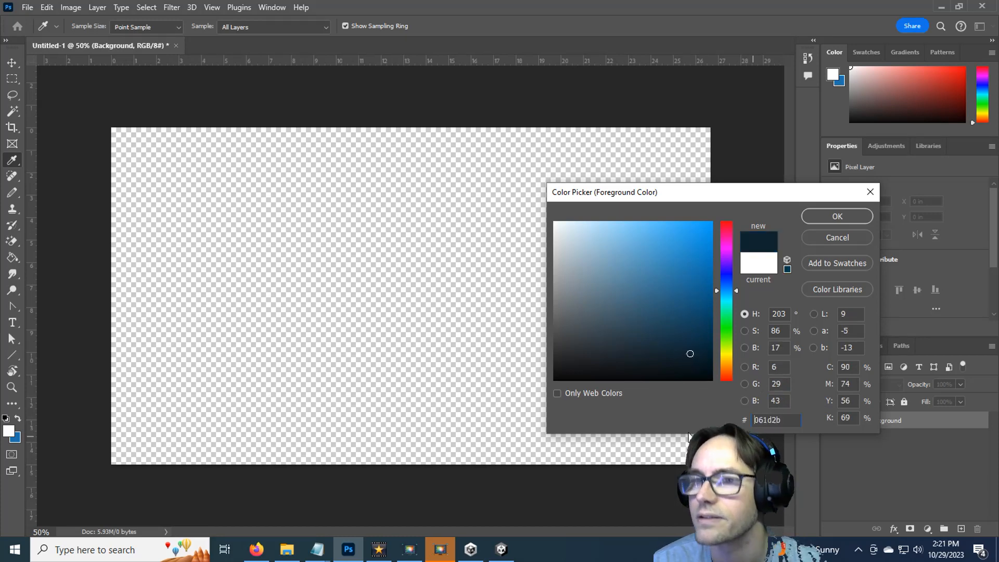
click(816, 217)
key(v)
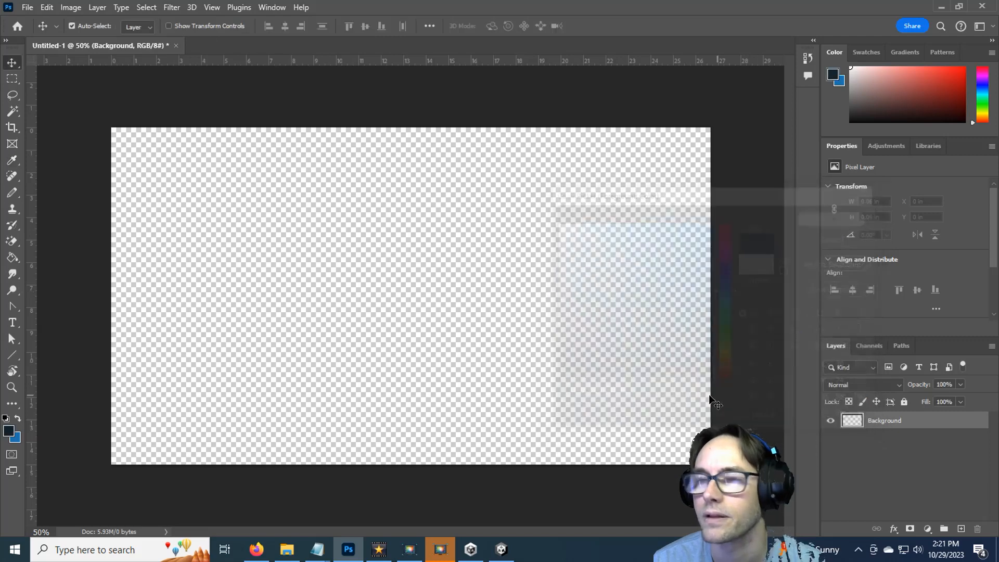
Step: Swap the foreground and background colours, leaving the lighter blue as the foreground colour
click(20, 419)
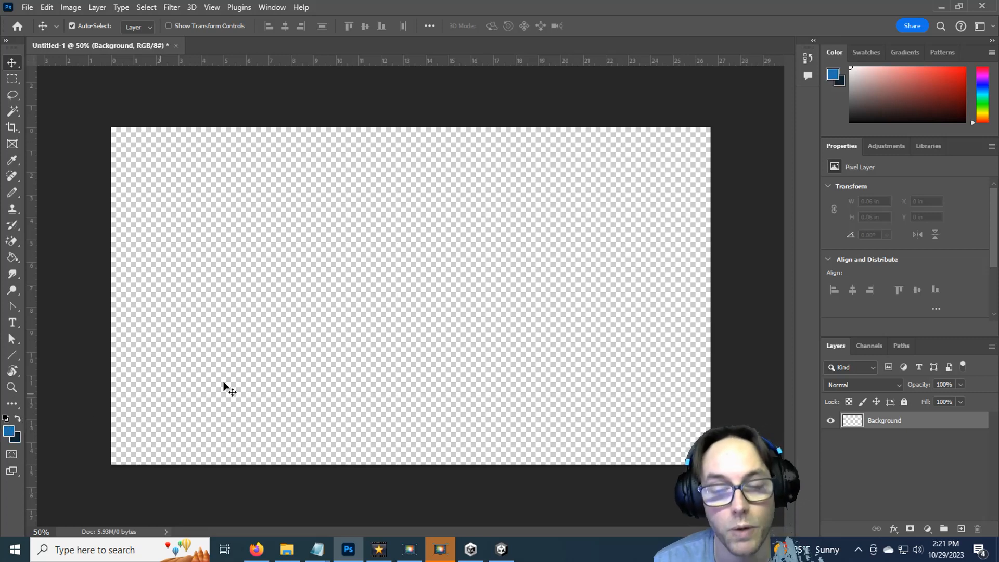
key(x)
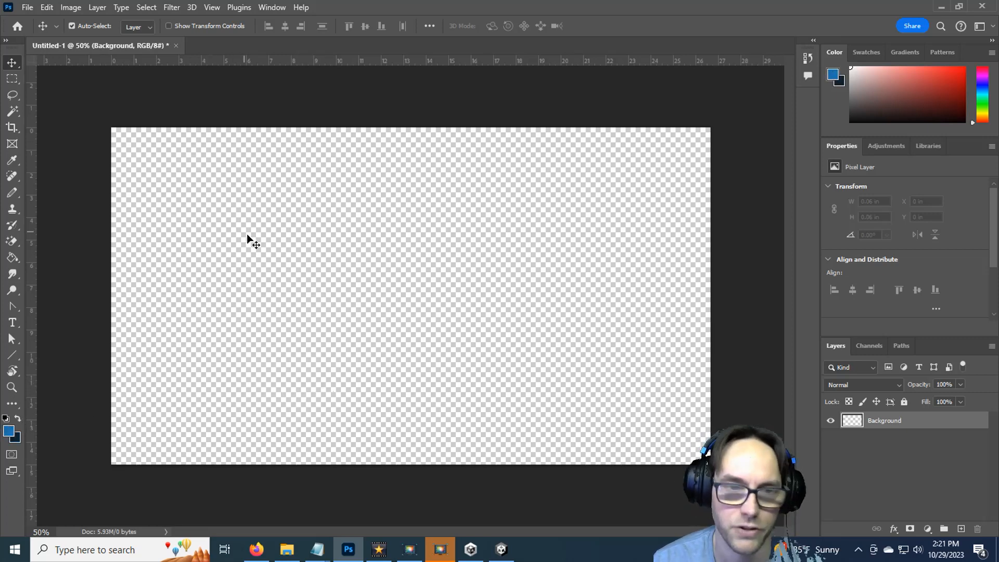
key(x)
key(x)
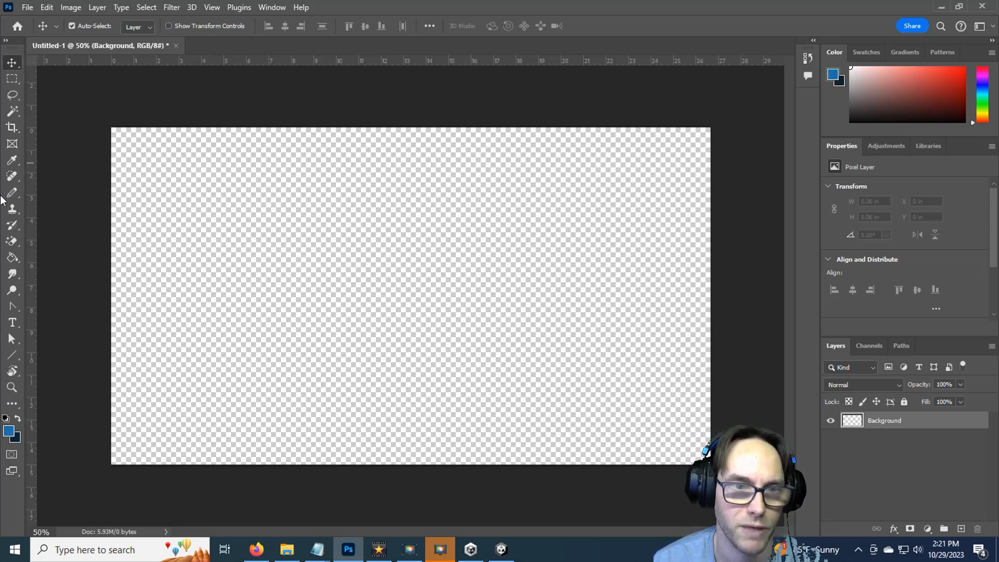
Step: Draw a vertical linear gradient with the Gradient Tool from near the canvas's top to about three quarters down, scale about 39%
click(12, 263)
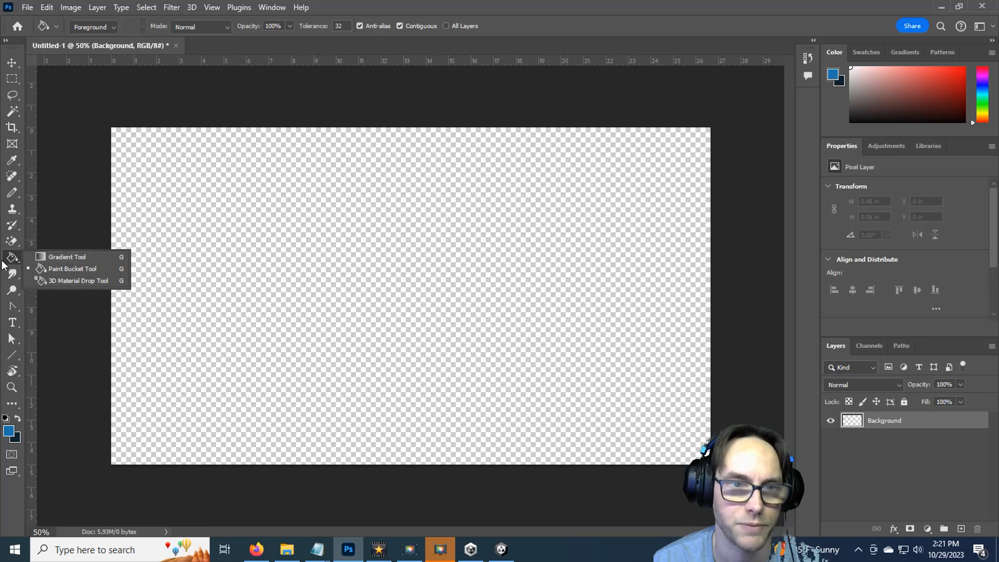
click(58, 259)
click(12, 260)
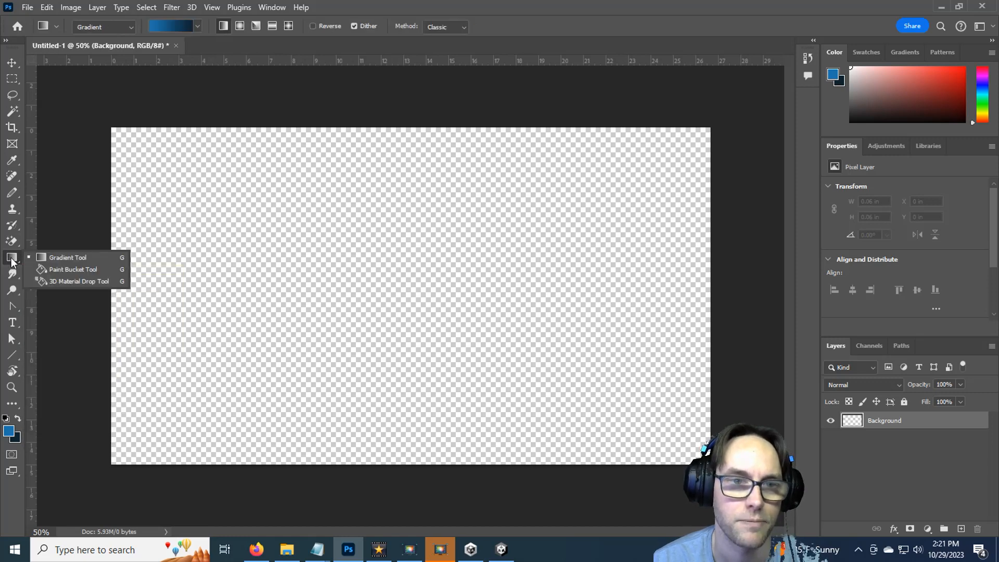
click(71, 257)
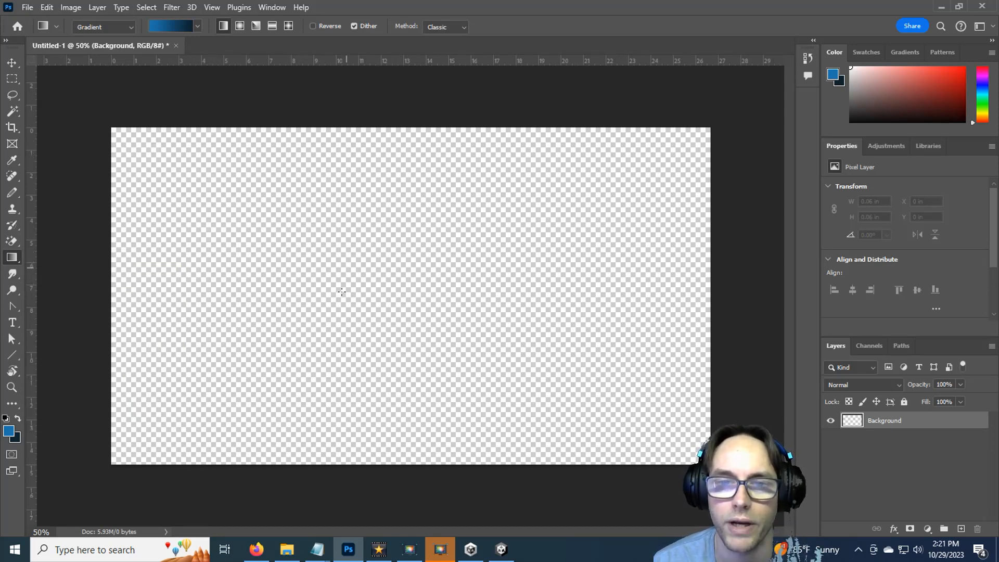
mouse_move(393, 150)
mouse_down()
mouse_move(375, 343)
mouse_move(382, 419)
mouse_move(426, 321)
mouse_move(371, 214)
mouse_move(259, 299)
mouse_move(345, 254)
mouse_move(499, 303)
mouse_move(411, 257)
mouse_move(276, 225)
mouse_move(348, 364)
mouse_move(346, 196)
mouse_move(232, 203)
mouse_move(319, 214)
mouse_move(395, 185)
mouse_move(379, 357)
mouse_move(513, 340)
mouse_move(469, 410)
mouse_move(321, 331)
mouse_move(360, 348)
mouse_move(396, 336)
mouse_move(409, 310)
mouse_move(386, 428)
mouse_move(398, 295)
mouse_move(394, 317)
mouse_move(404, 317)
mouse_move(399, 217)
mouse_move(394, 321)
mouse_move(412, 226)
mouse_move(392, 236)
mouse_move(393, 333)
mouse_move(380, 363)
mouse_move(386, 283)
mouse_move(392, 321)
mouse_move(281, 385)
mouse_move(260, 411)
mouse_move(133, 456)
mouse_move(245, 438)
mouse_move(431, 329)
mouse_move(547, 364)
mouse_move(422, 334)
mouse_move(395, 373)
mouse_move(393, 317)
mouse_move(394, 381)
mouse_up()
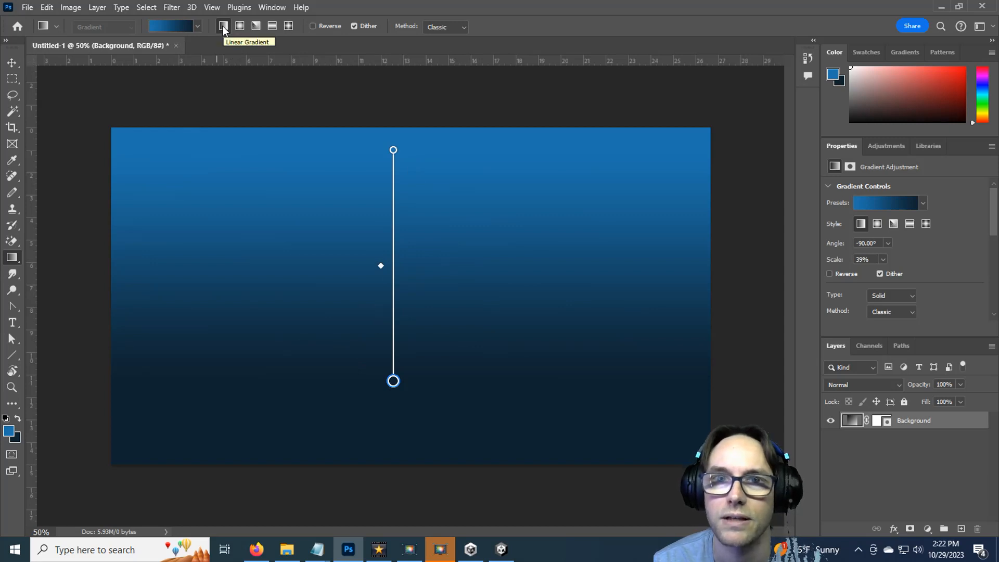
Step: Look through the gradient methods, try the Reverse option and a gradient redrawn from bottom to top, and undo both trials
click(461, 29)
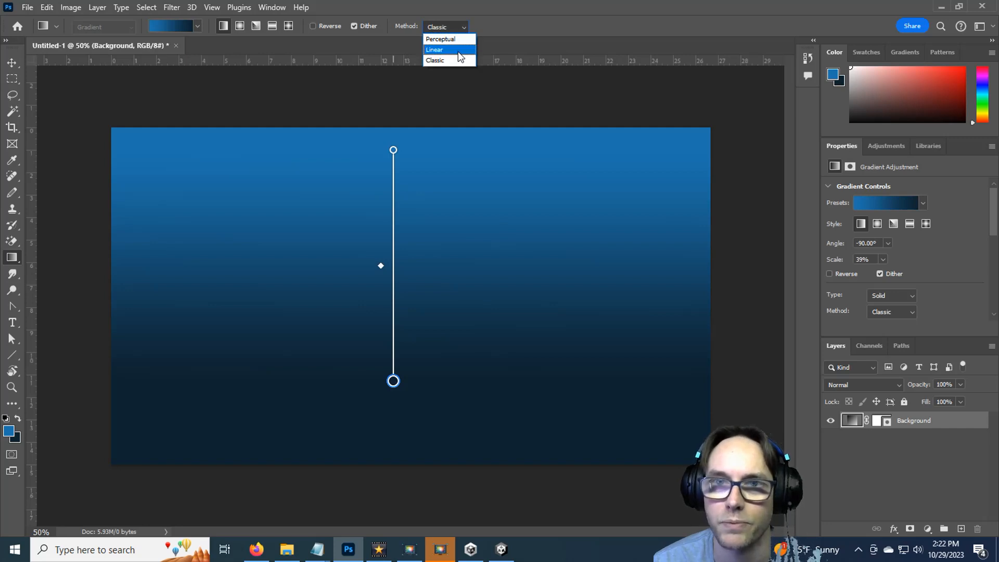
click(465, 27)
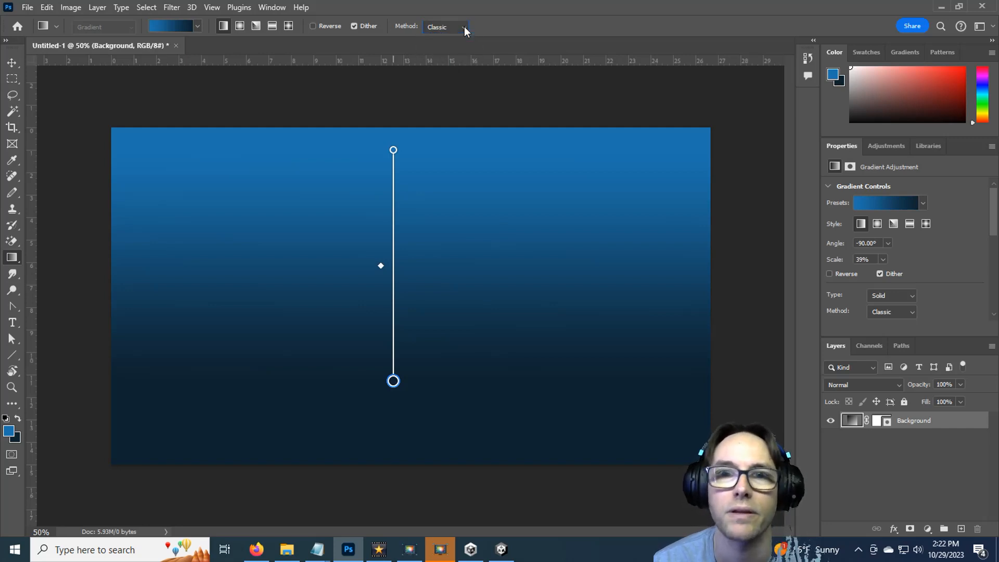
click(315, 26)
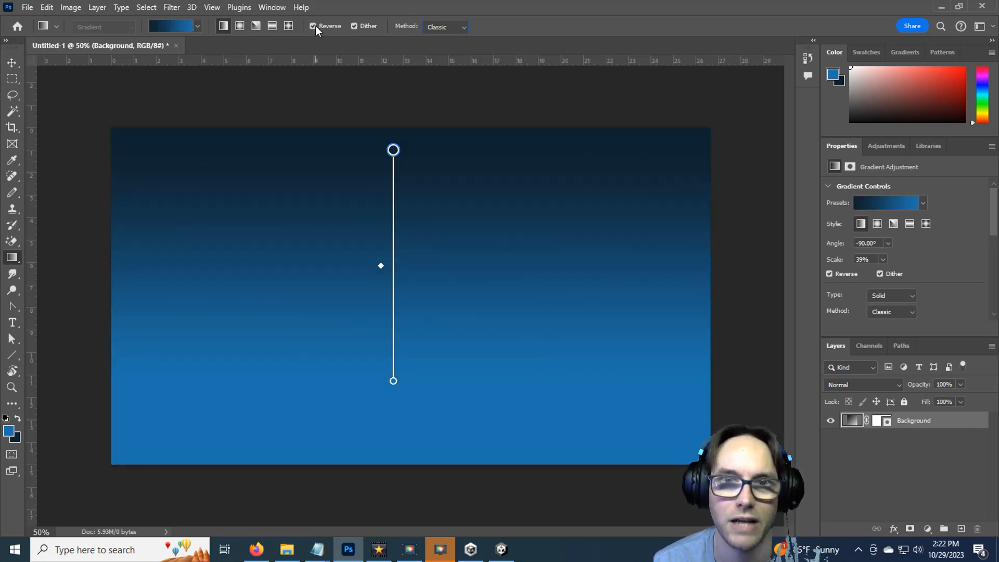
click(312, 26)
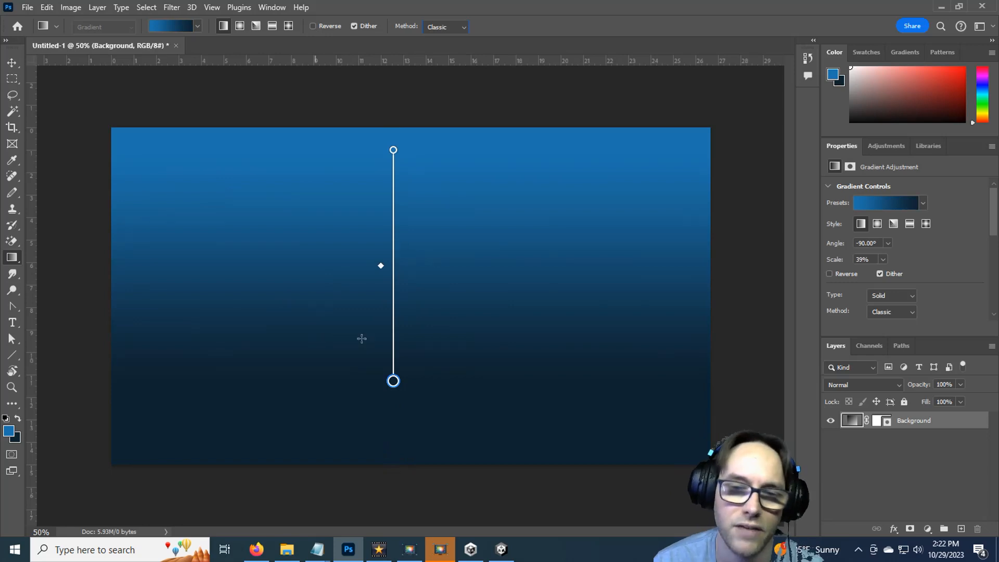
drag(338, 445, 334, 233)
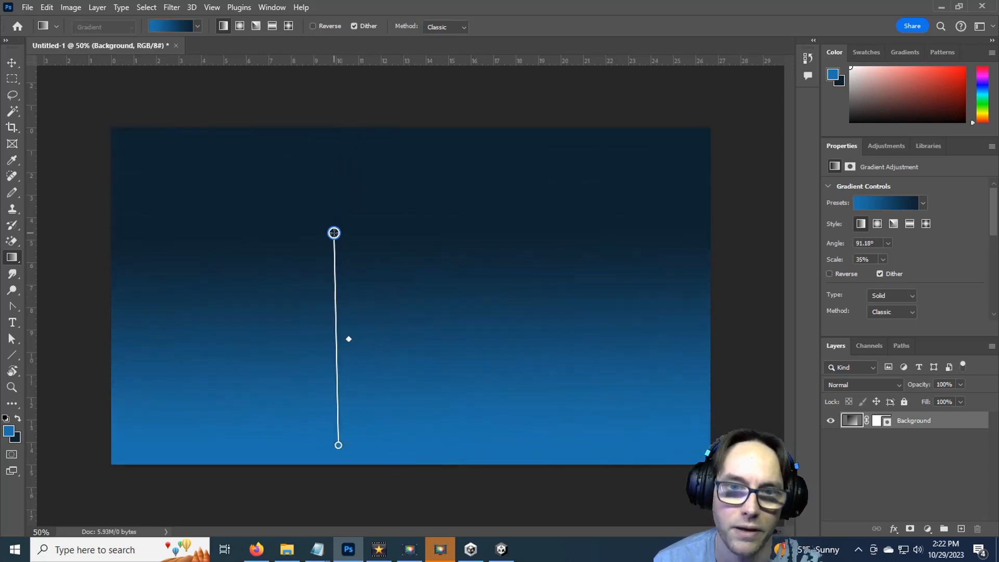
key(ctrl+z)
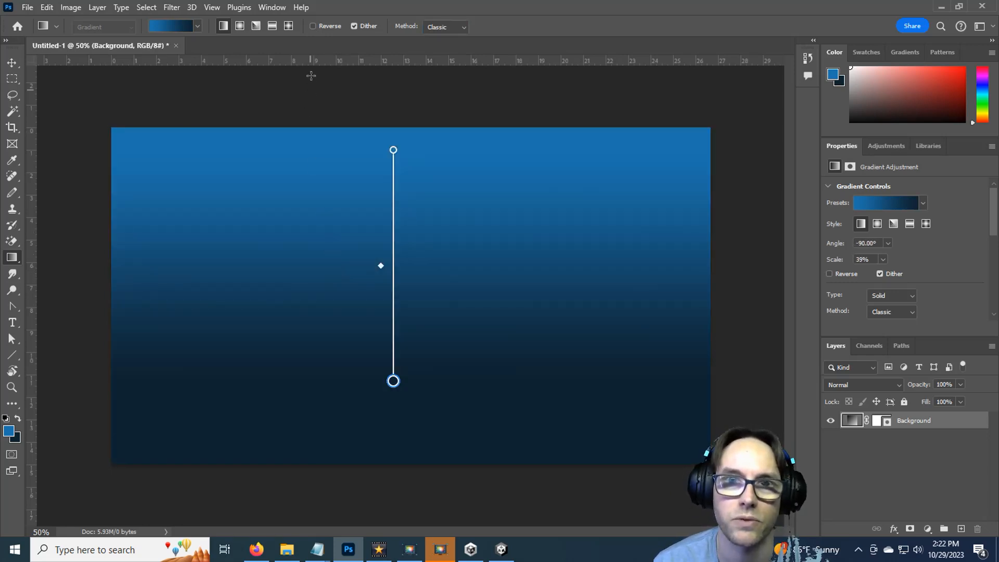
Step: Reverse the gradient and move its dark stop down to just above mid-canvas, shortening it to about 18% scale
click(313, 26)
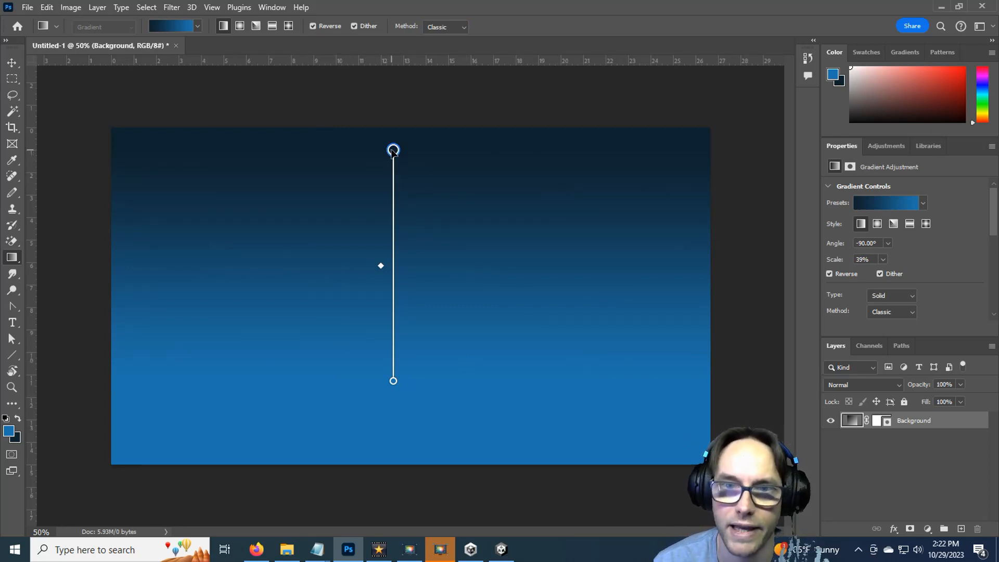
drag(393, 151, 388, 275)
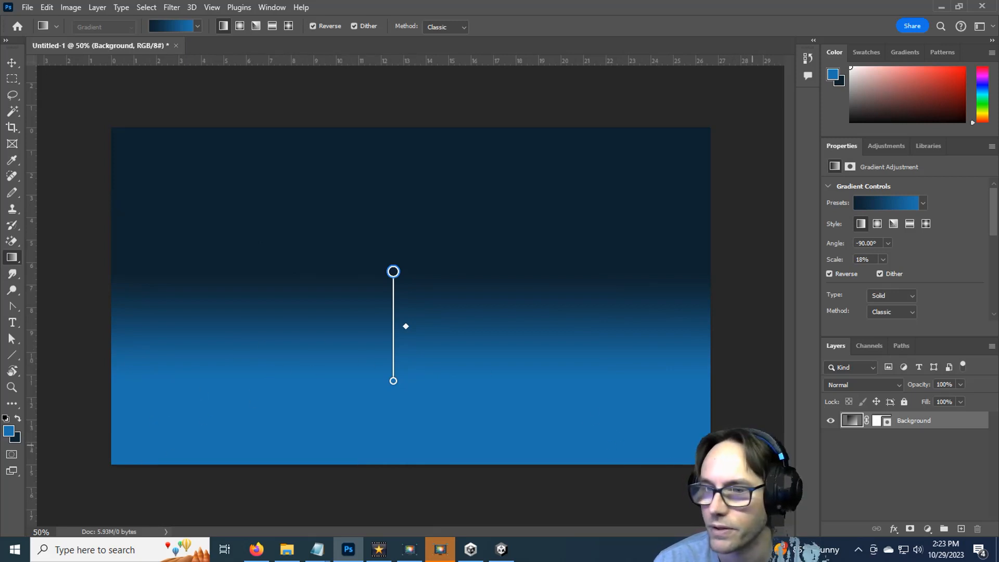
Step: On a new layer, draw a blue ellipse about 1760 x 732 px across the canvas's lower part, extending past the bottom edge
click(961, 529)
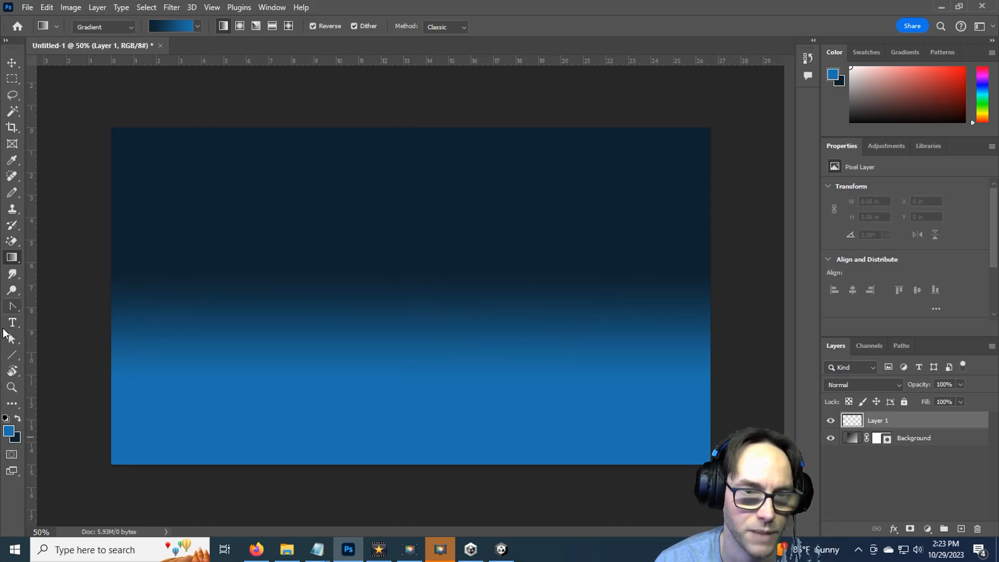
click(14, 358)
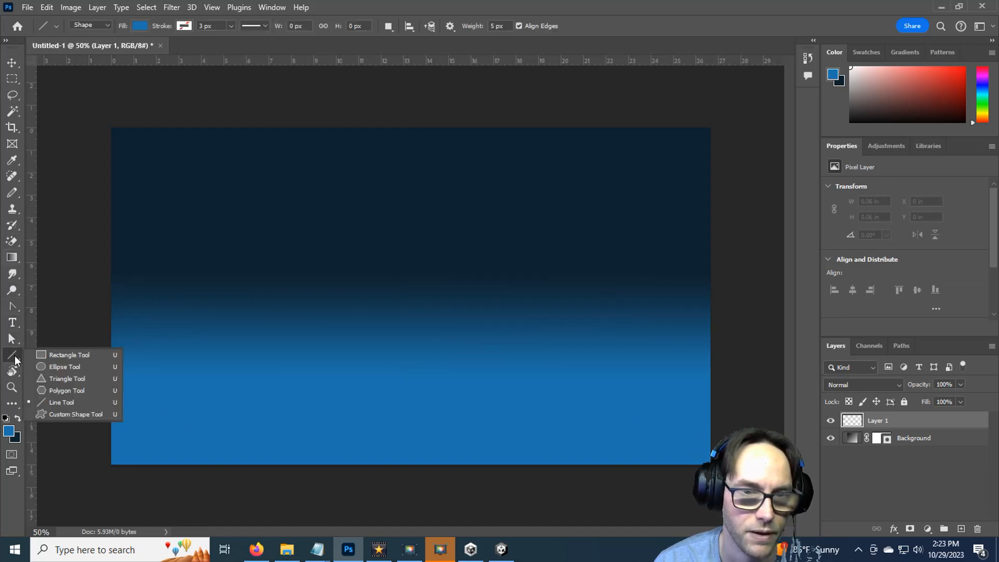
click(51, 368)
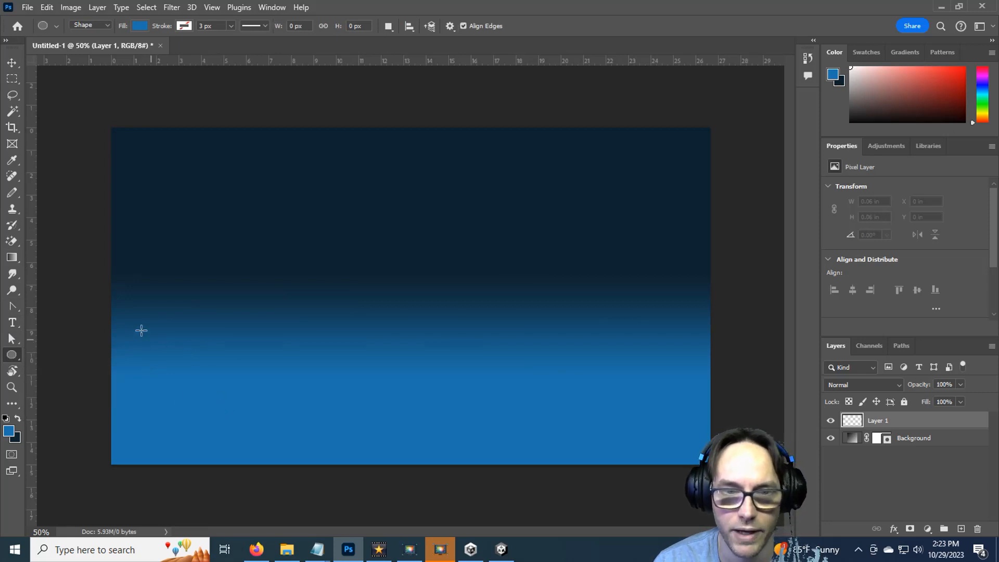
drag(137, 327, 683, 559)
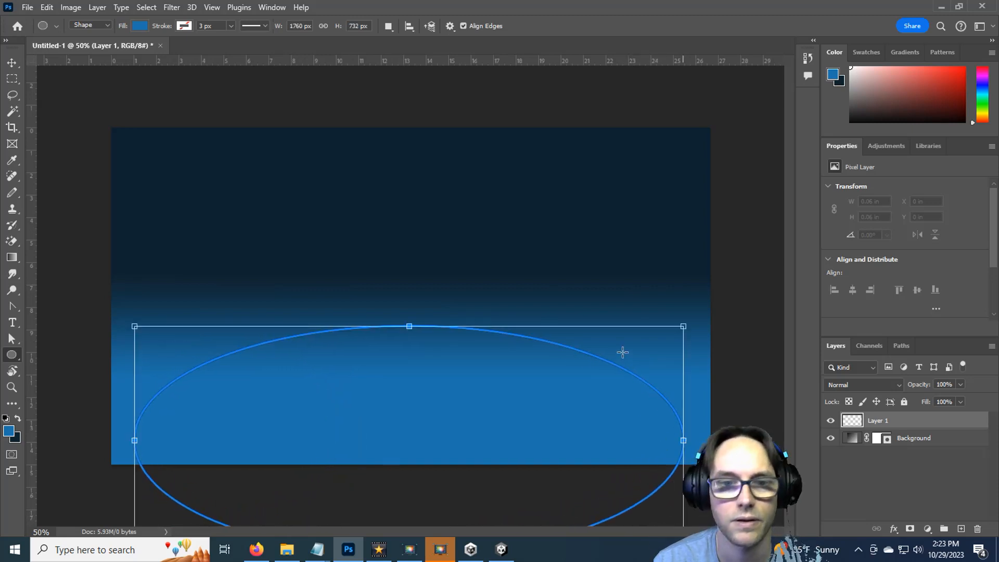
Step: Hide the Background layer and move the blue ellipse down to about X 1.11 in, Y 10.61 in
key(v)
drag(517, 381, 517, 405)
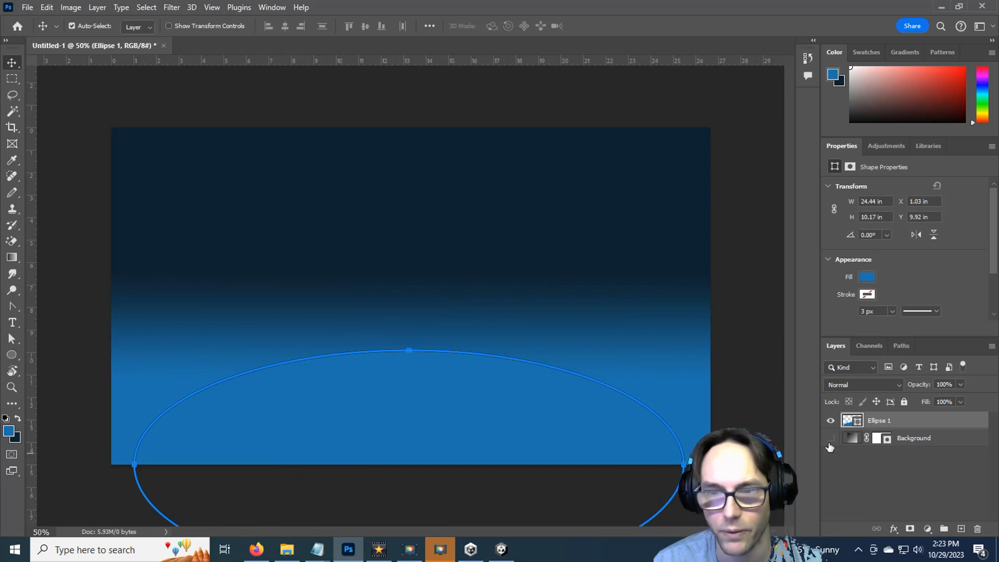
click(831, 437)
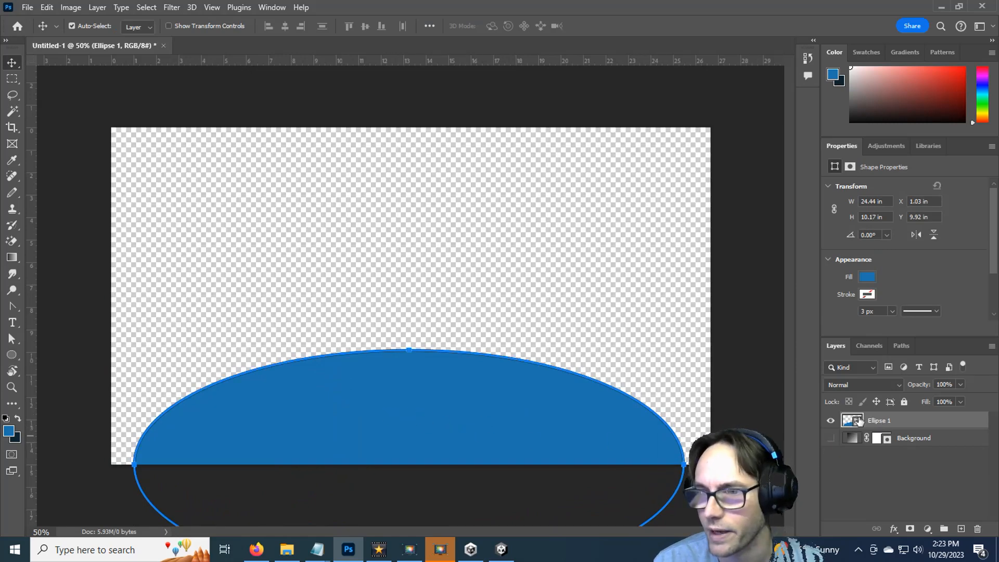
drag(412, 424, 414, 440)
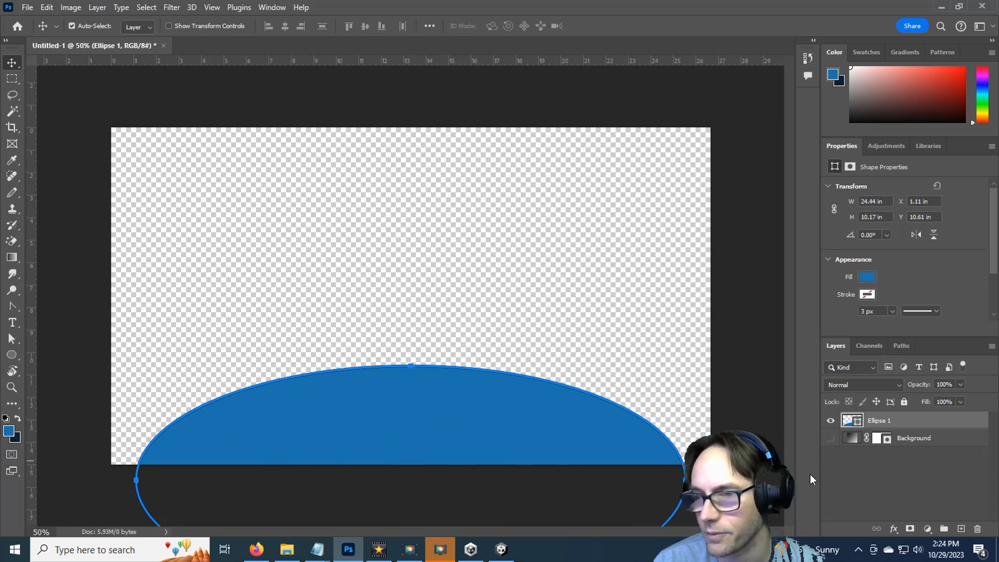
Step: Draw an eight-point landmass about 462 x 220 px near the ellipse's middle with the Pen Tool and fill it green
click(961, 529)
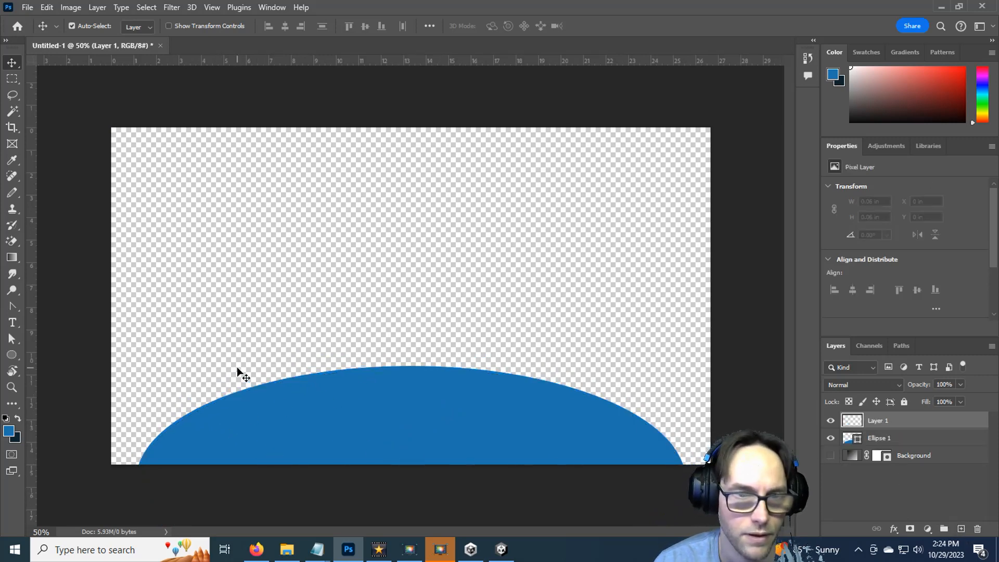
click(13, 306)
right_click(15, 306)
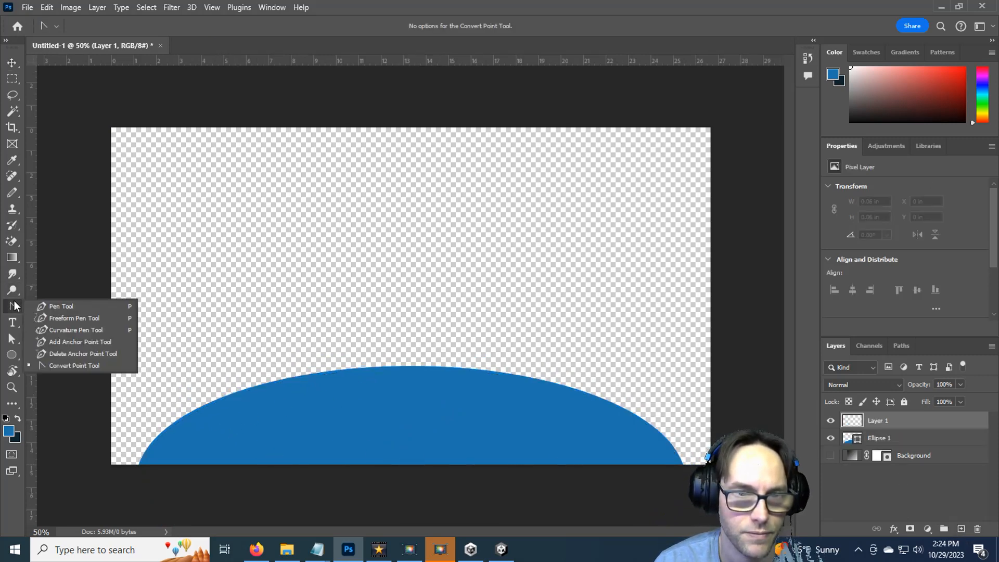
click(79, 306)
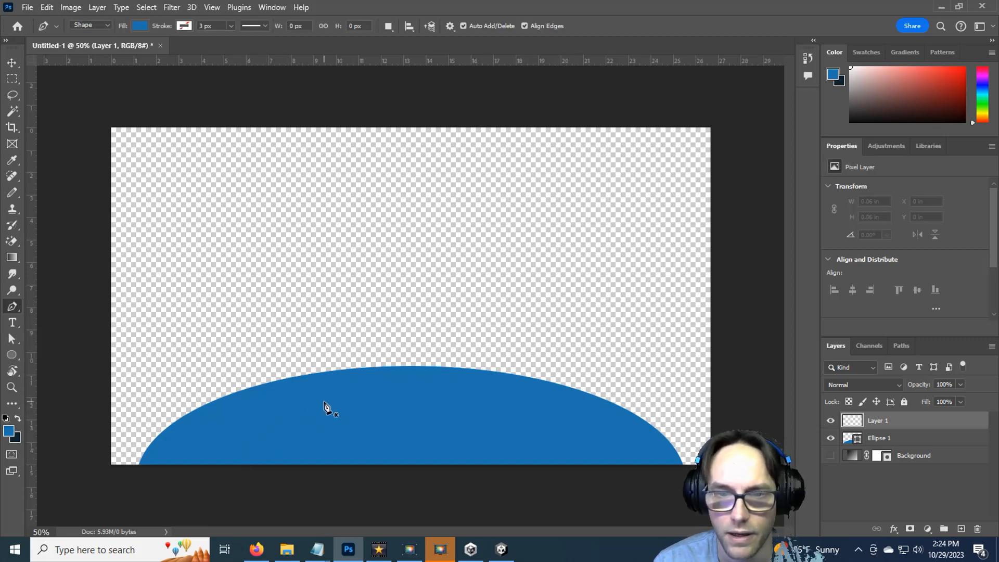
click(375, 394)
click(312, 419)
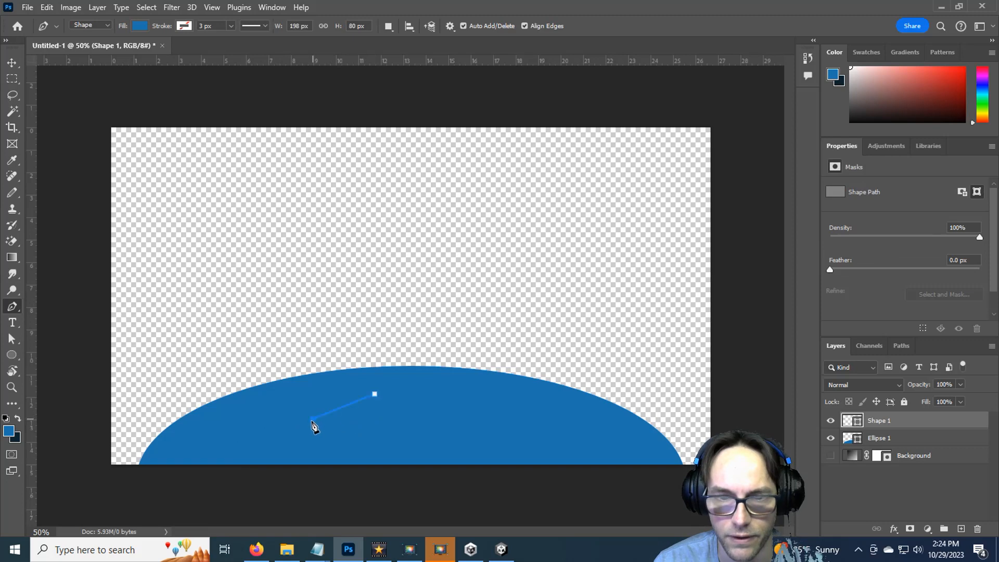
click(347, 447)
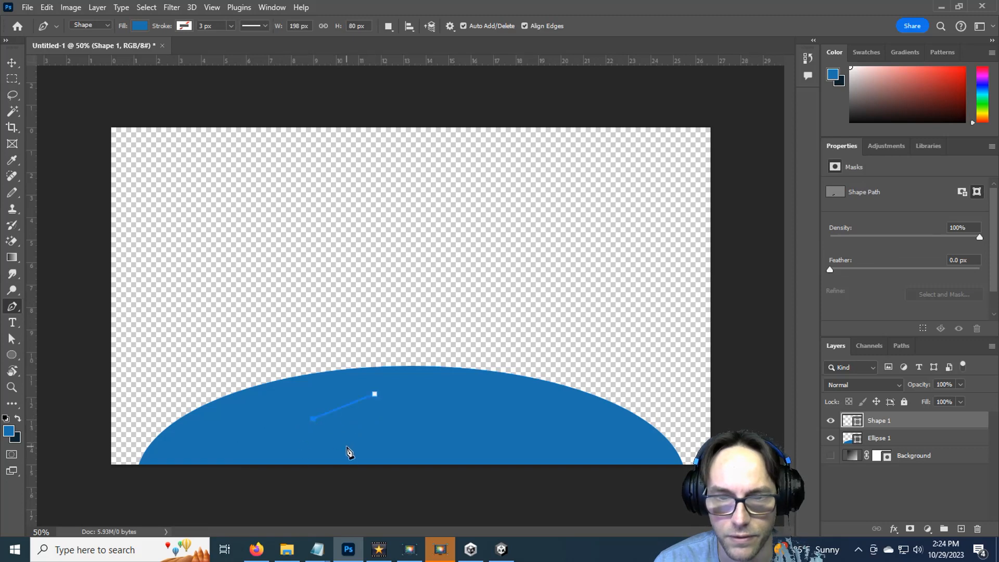
click(387, 458)
click(438, 457)
click(457, 416)
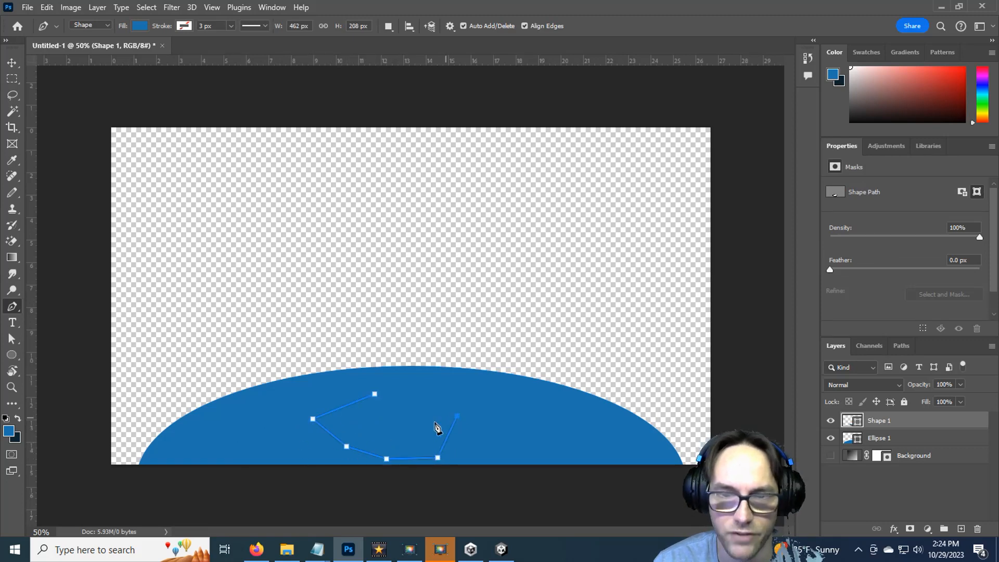
click(422, 426)
click(409, 390)
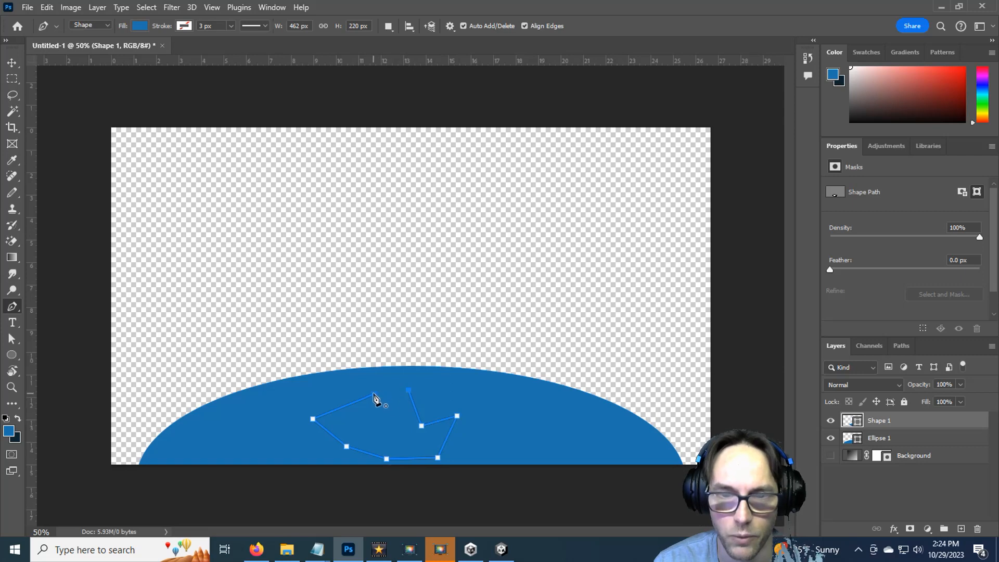
click(138, 26)
click(217, 50)
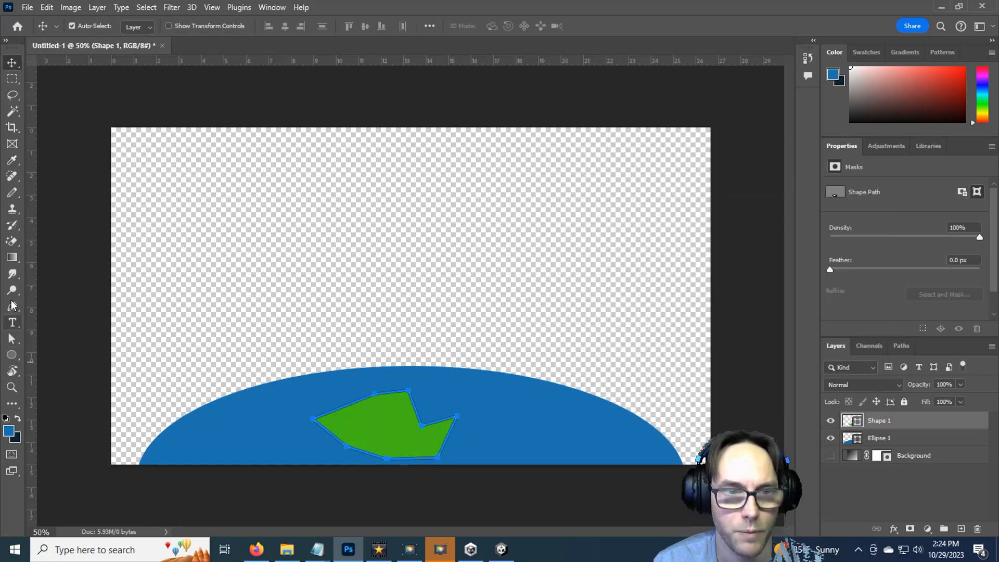
Step: Draw a second, six-point green landmass about 374 x 236 px along the ellipse's right edge with the Pen Tool
click(12, 307)
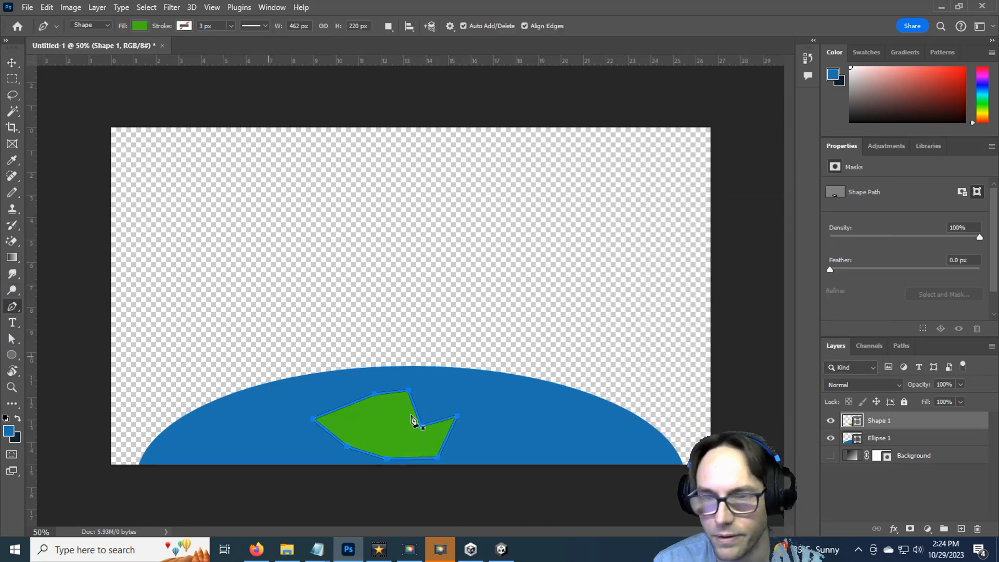
click(544, 381)
click(567, 415)
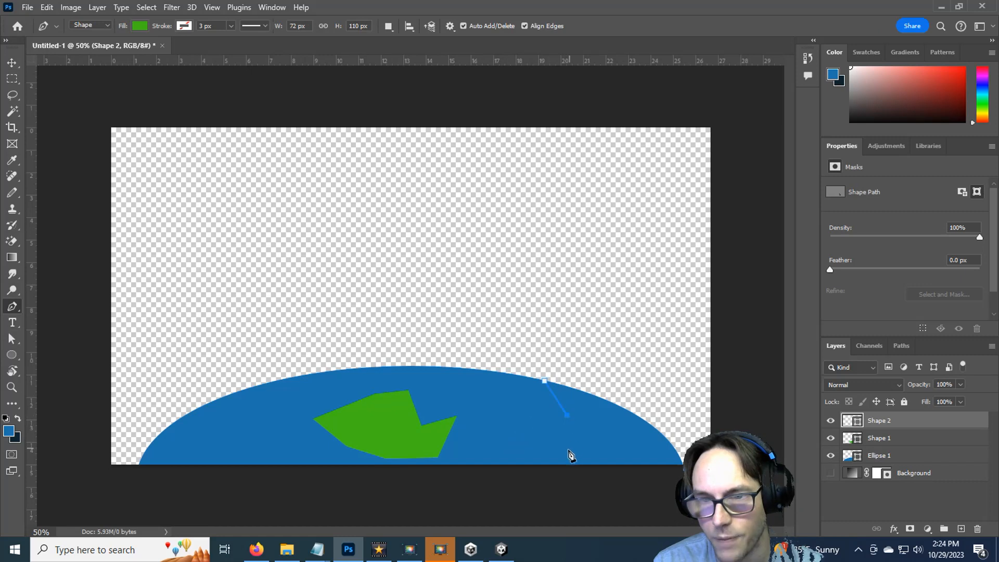
click(553, 455)
click(603, 443)
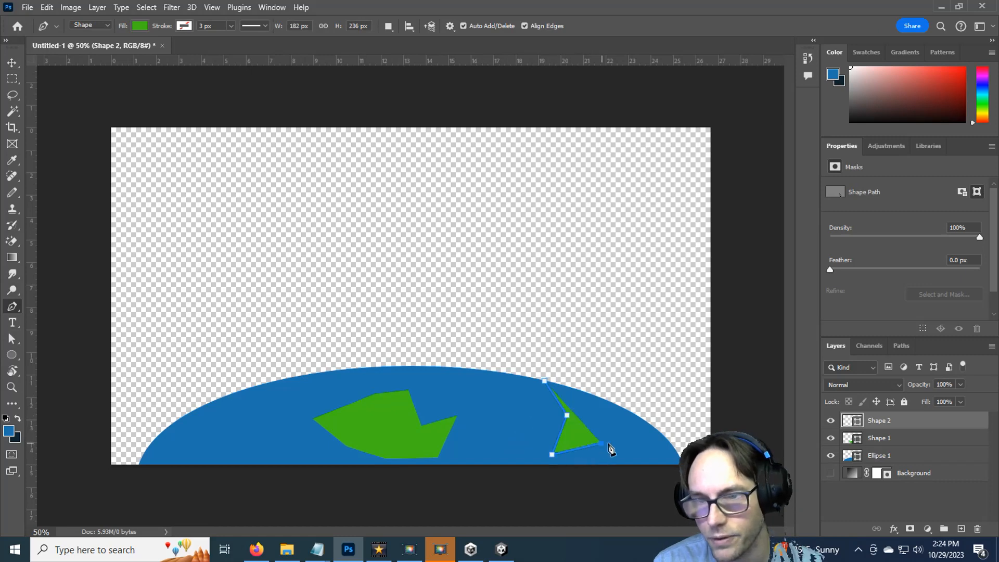
click(661, 433)
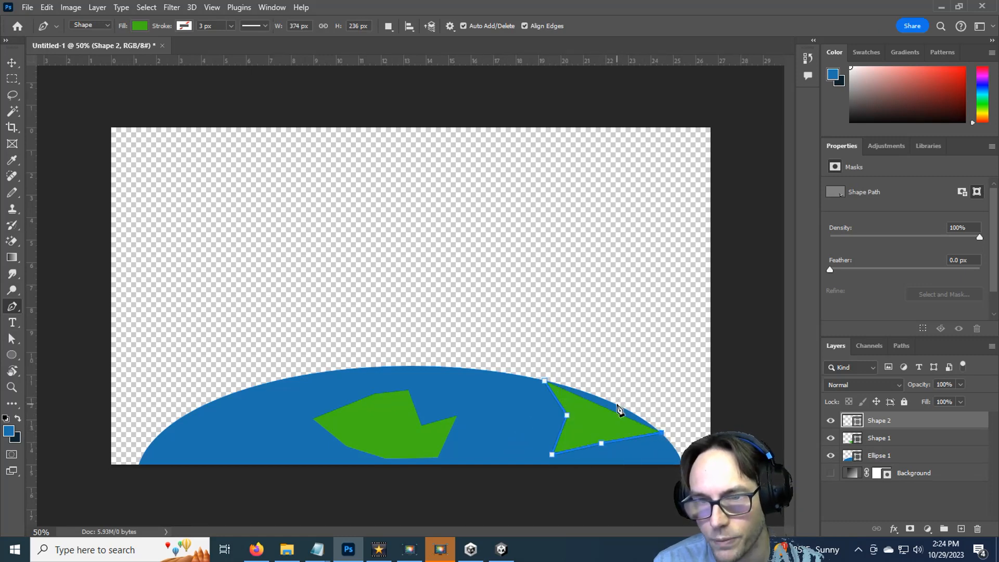
click(617, 405)
click(546, 382)
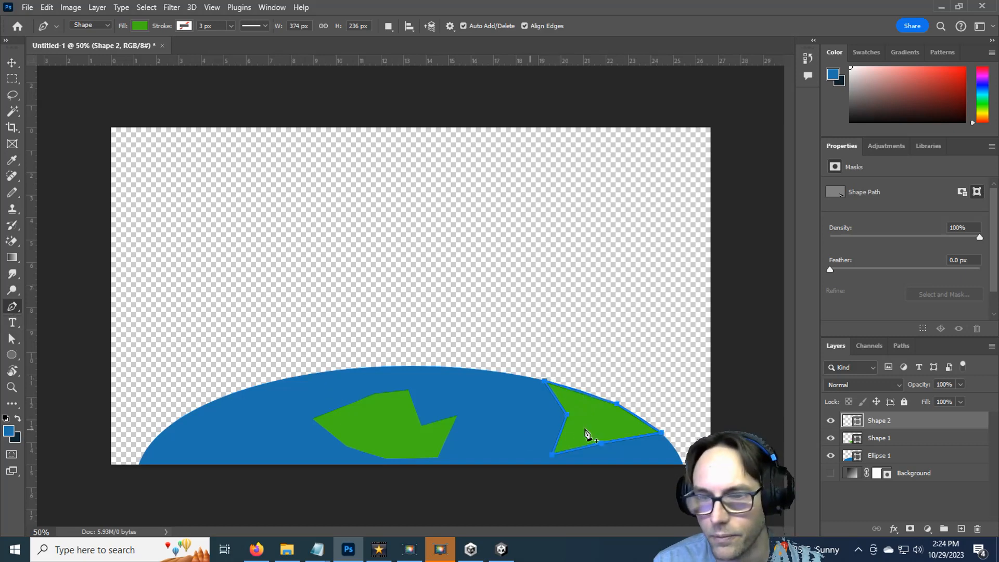
Step: Curve the outer edge of the right landmass at its upper middle anchor with the Convert Point Tool to follow the ellipse's outline
scroll(605, 420, up, 6)
scroll(606, 421, down, 3)
drag(577, 531, 616, 530)
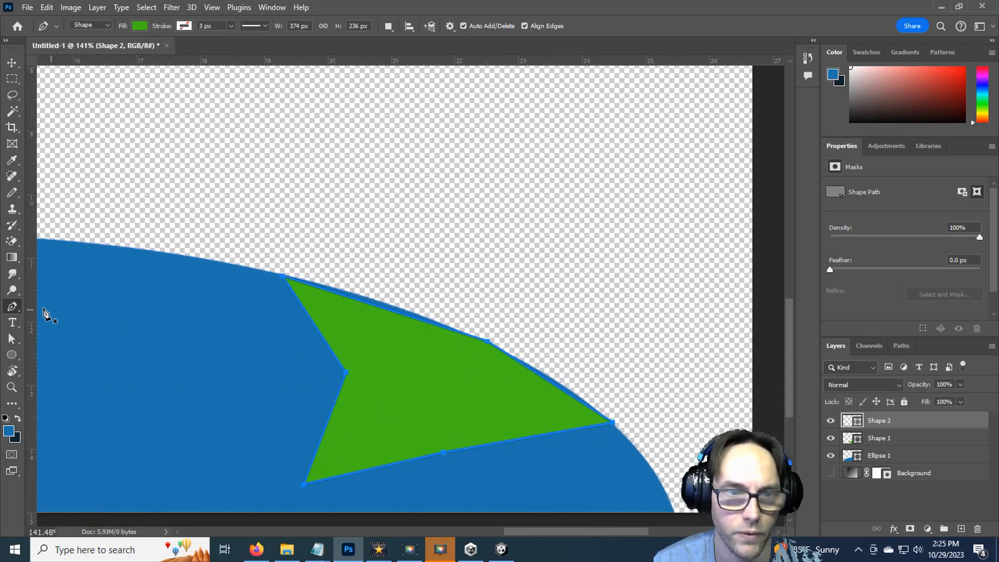
right_click(11, 307)
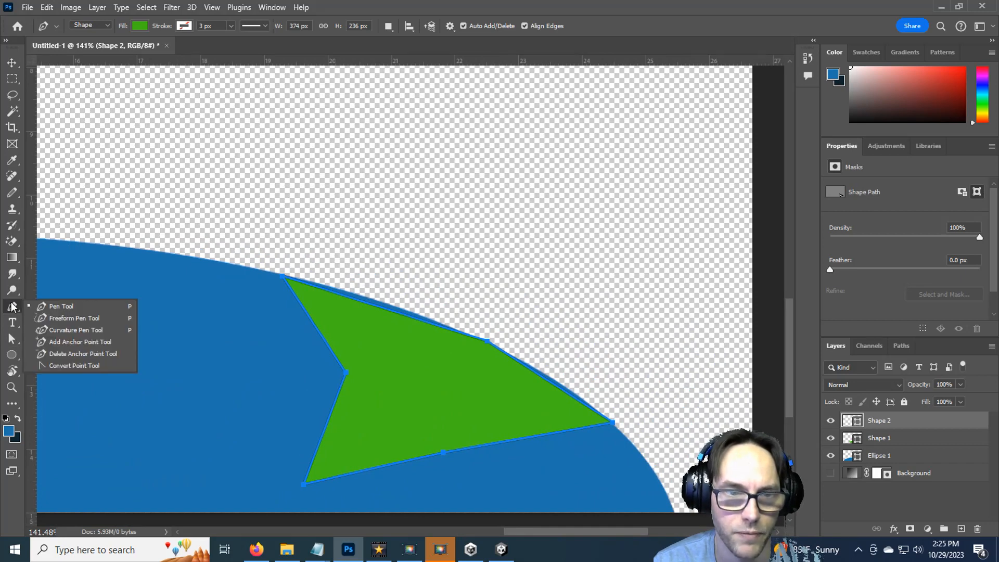
click(64, 367)
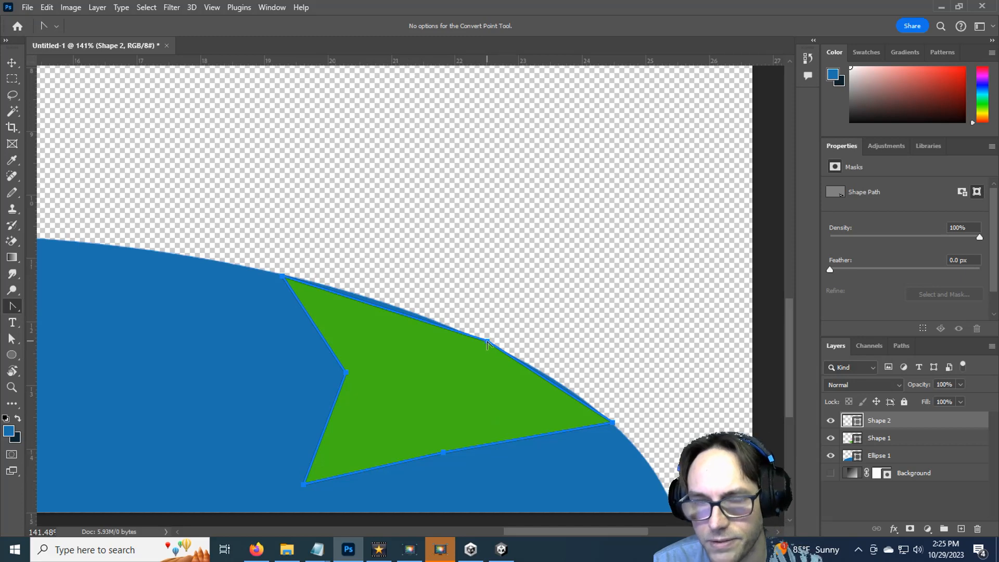
drag(488, 341, 432, 312)
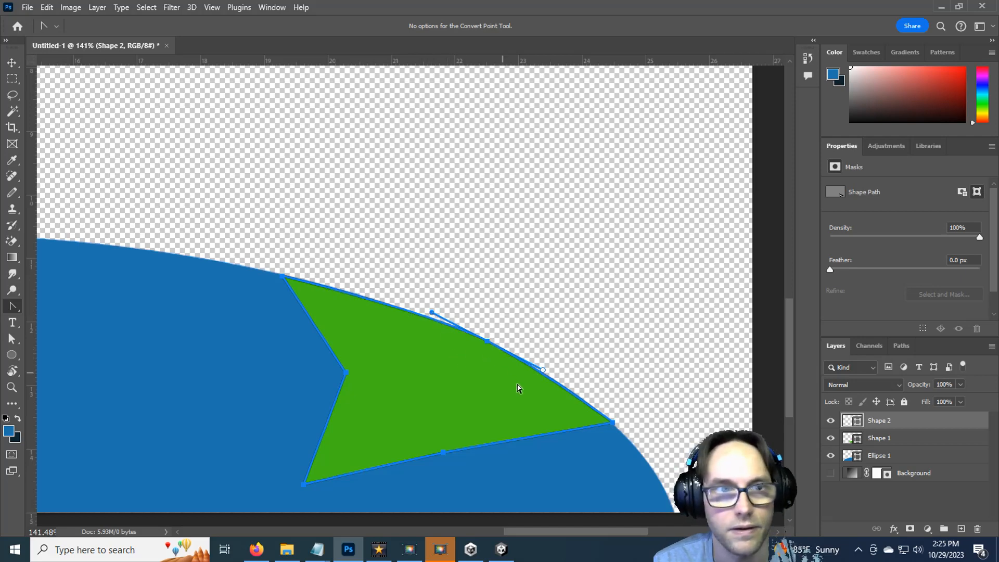
click(12, 63)
Step: Round the right landmass's lower-left tip and bottom edge into smooth curves with the Convert Point Tool, and deselect its path
scroll(267, 384, down, 5)
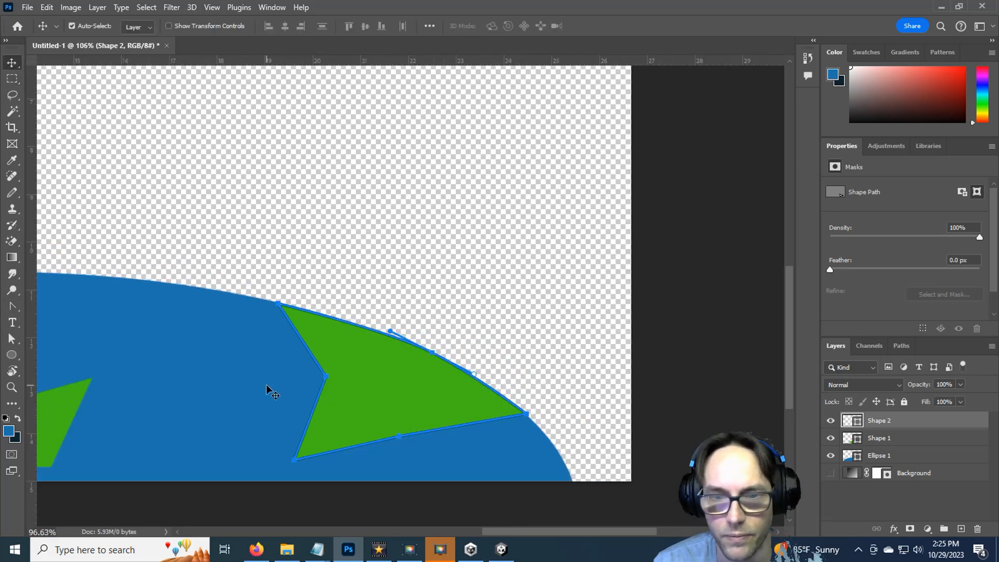
drag(541, 532, 482, 527)
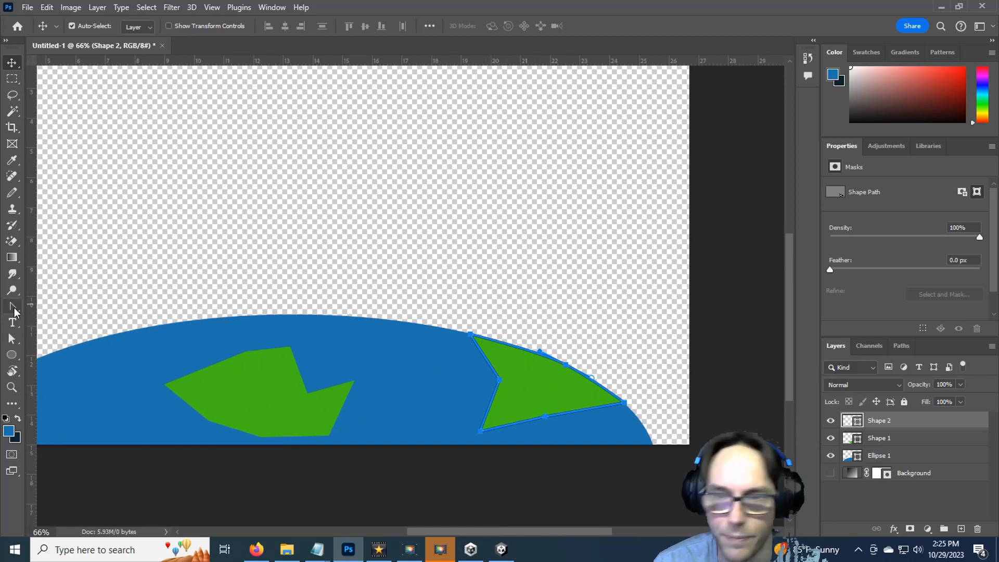
click(13, 308)
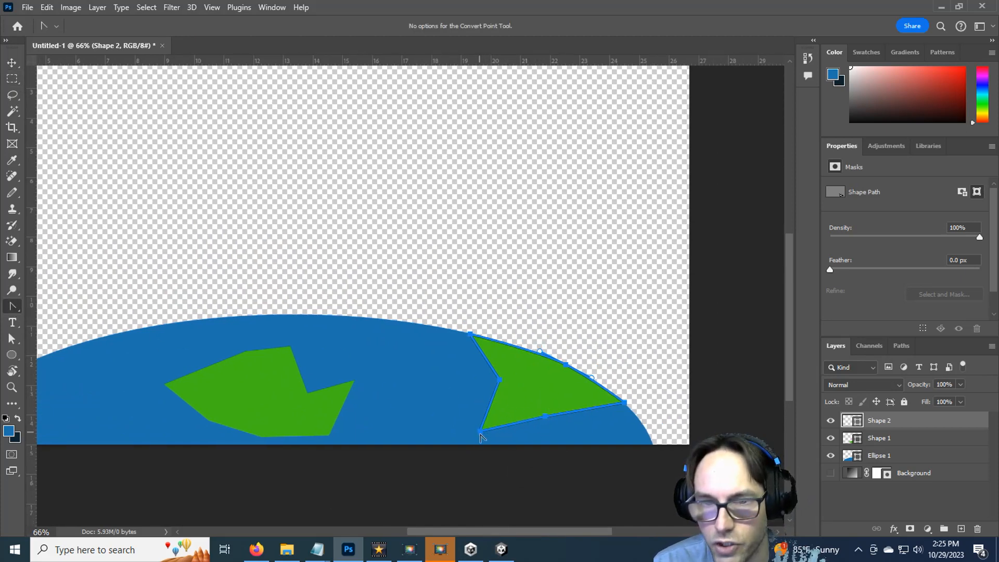
drag(480, 433, 492, 437)
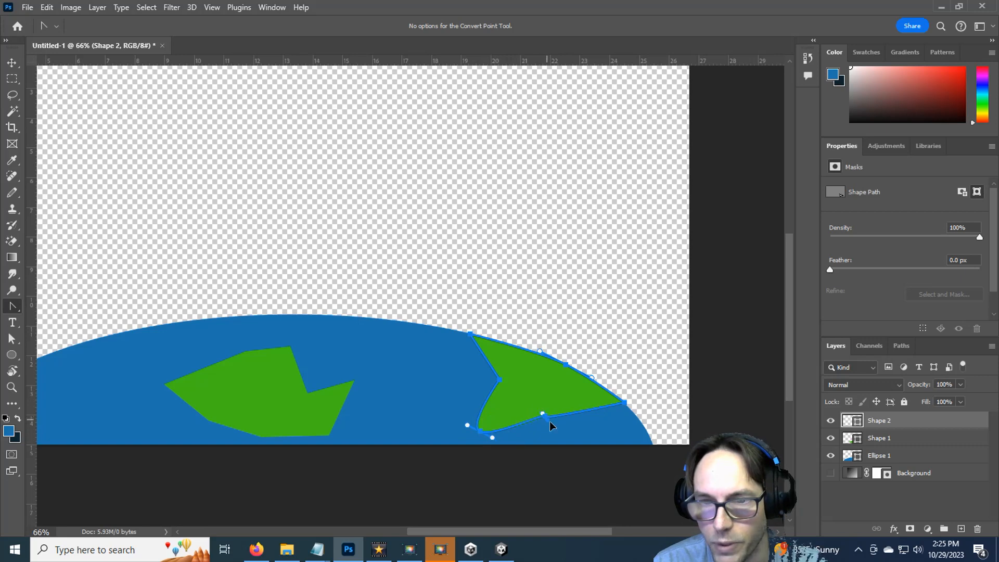
drag(543, 415, 570, 424)
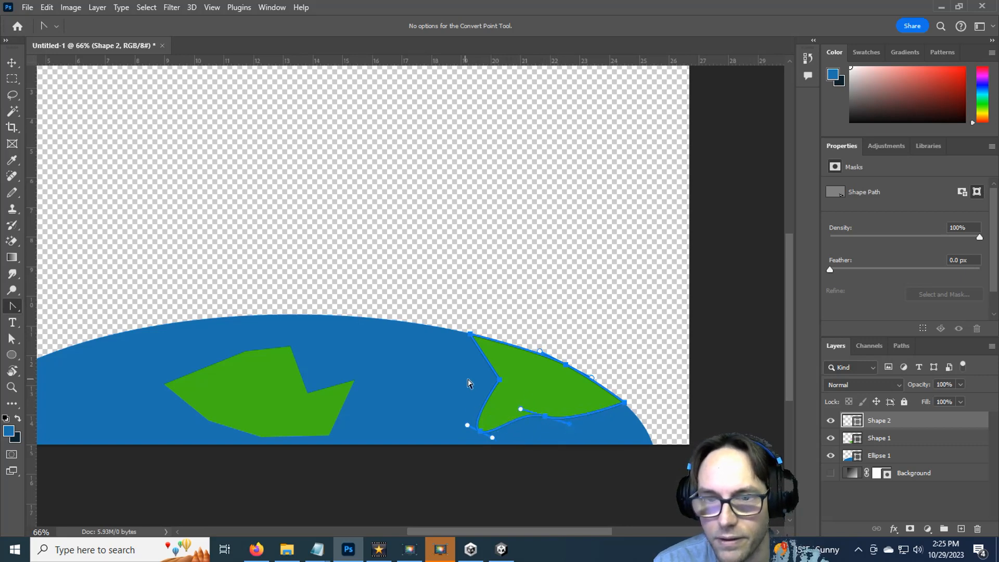
drag(497, 391, 507, 388)
click(347, 394)
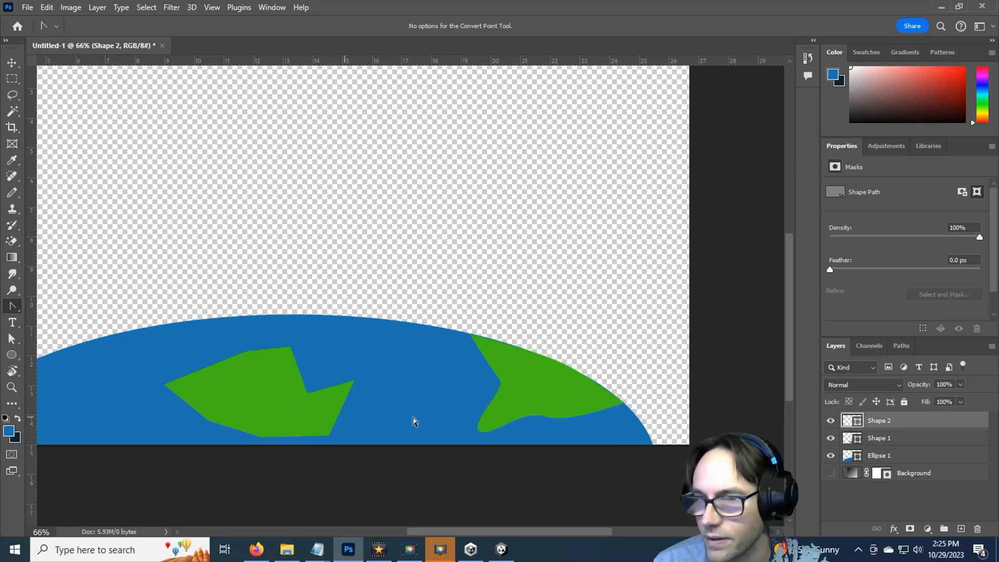
Step: Stretch the middle landmass's right side outward and round its lower-right corner, top corner and left tip with the Convert Point Tool
click(890, 439)
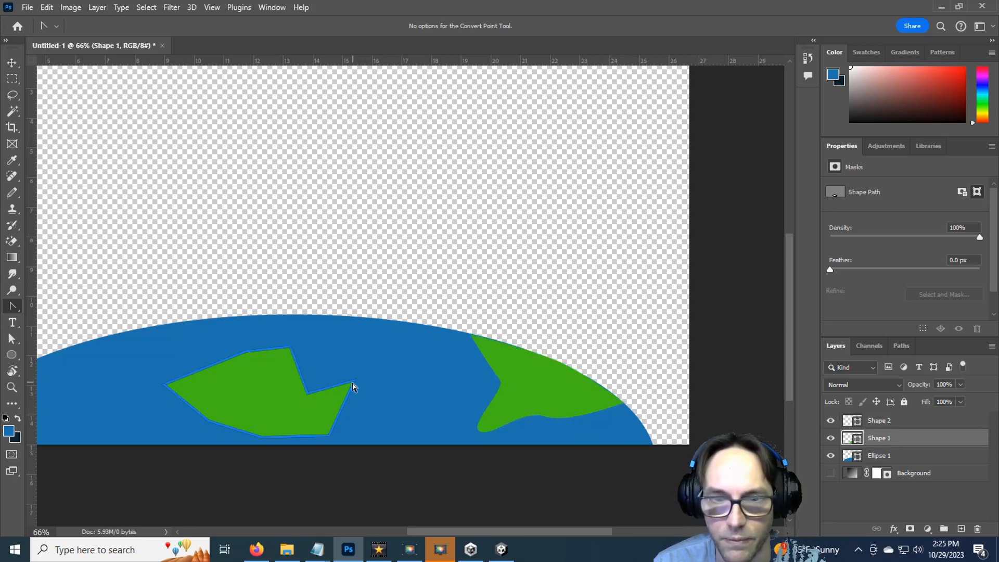
drag(353, 387, 367, 378)
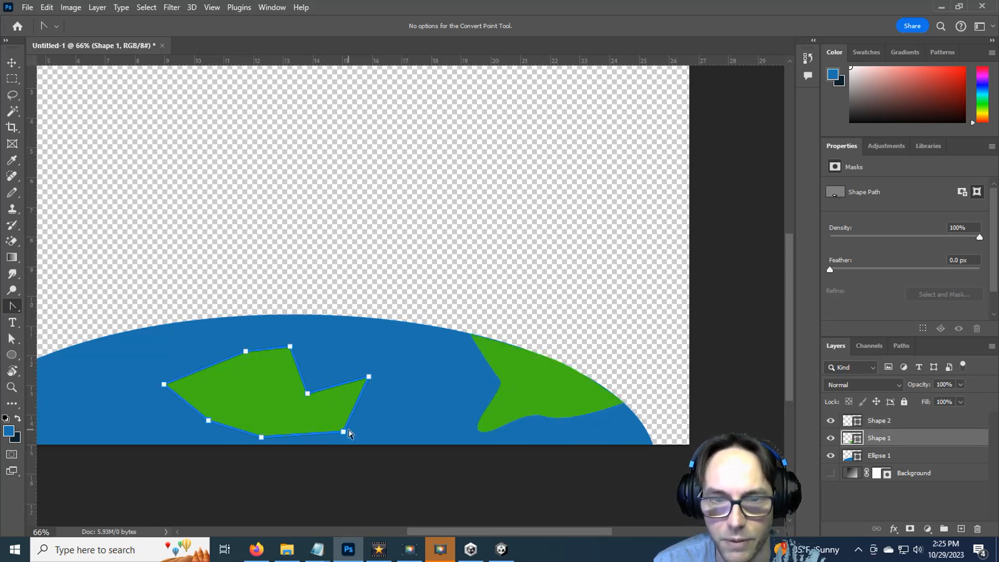
drag(351, 430, 366, 422)
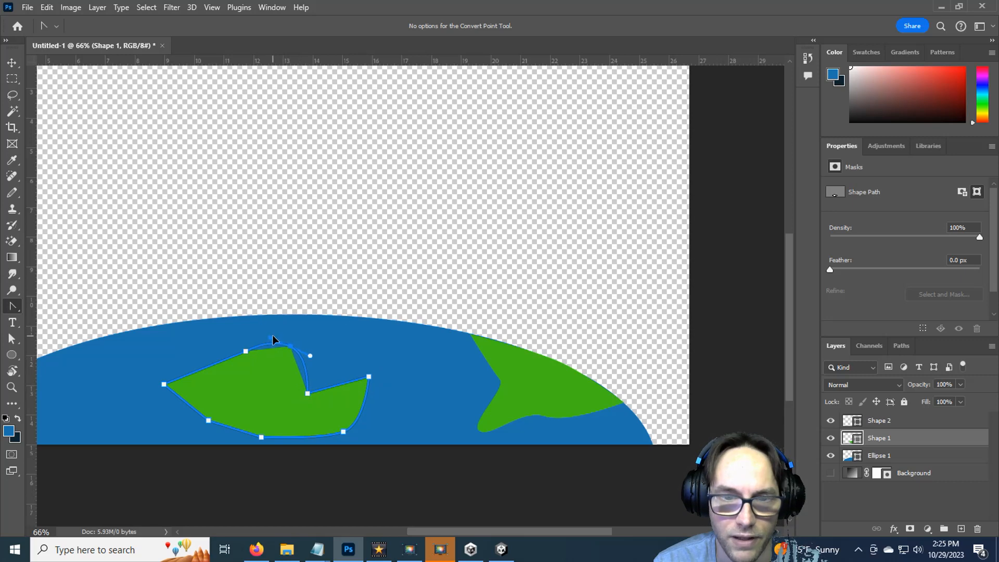
drag(273, 337, 272, 337)
drag(162, 385, 159, 399)
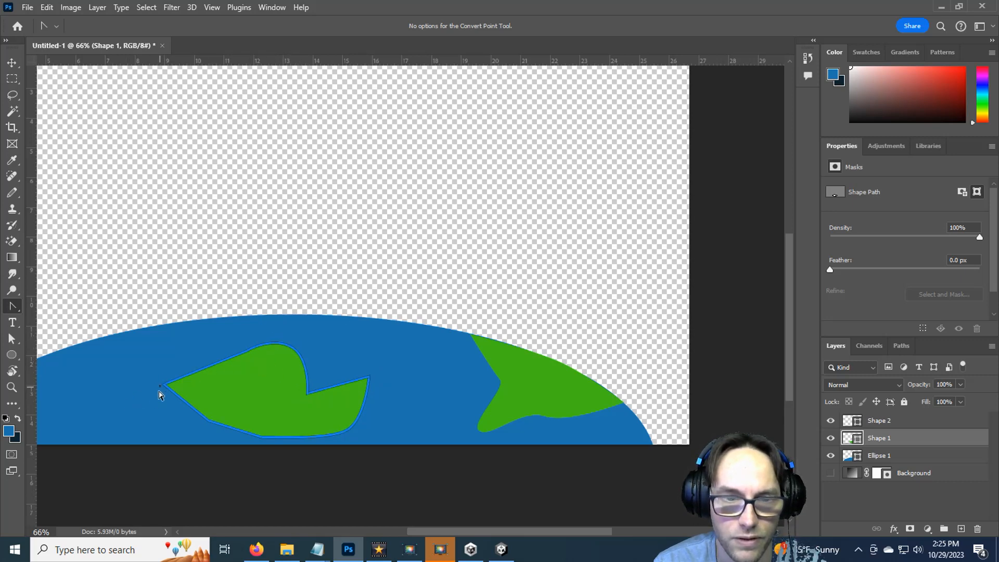
scroll(368, 520, left, 5)
scroll(431, 511, right, 2)
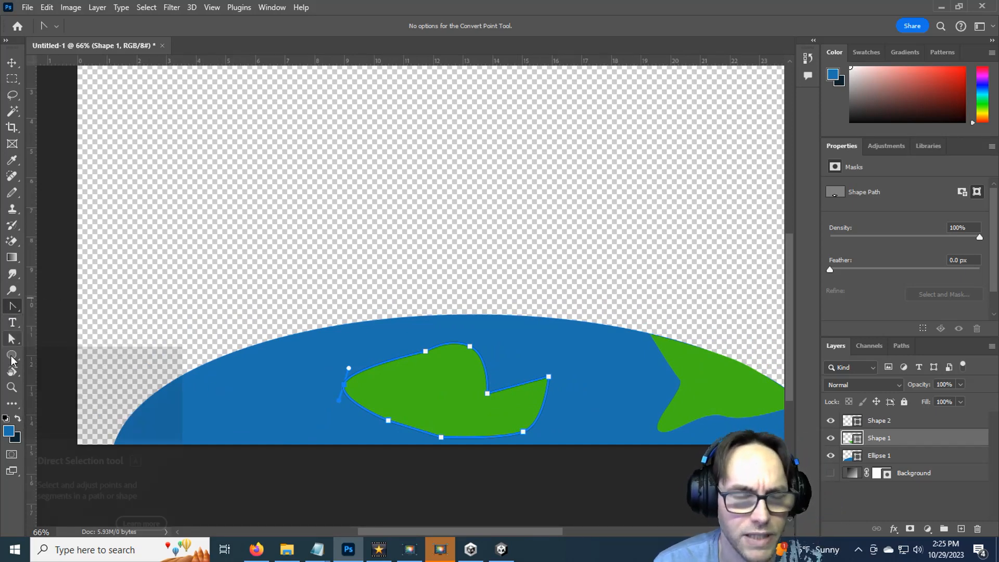
Step: Draw a small angular green landmass about 133 x 95 px on the blue ellipse's left part with the Pen Tool
right_click(11, 309)
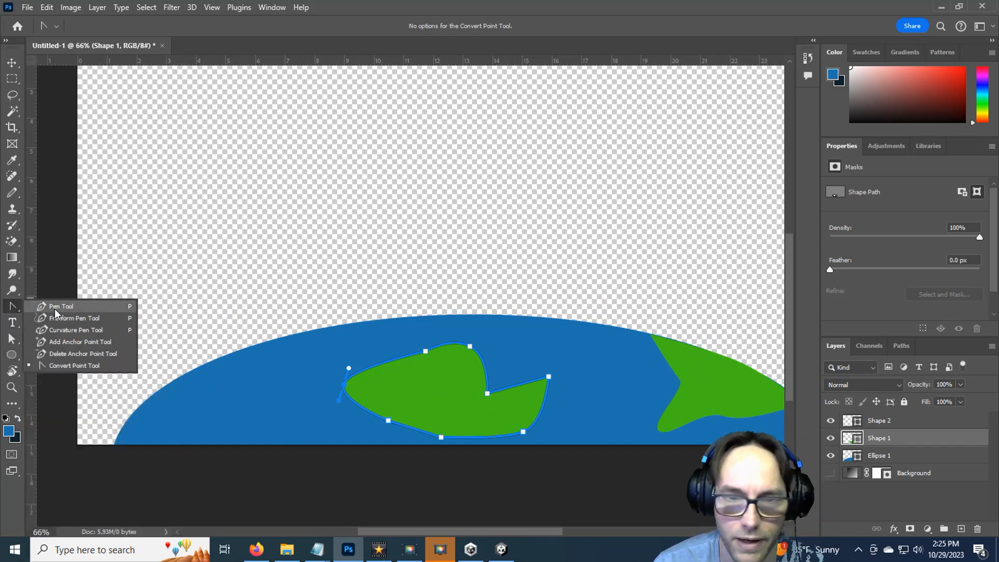
click(57, 310)
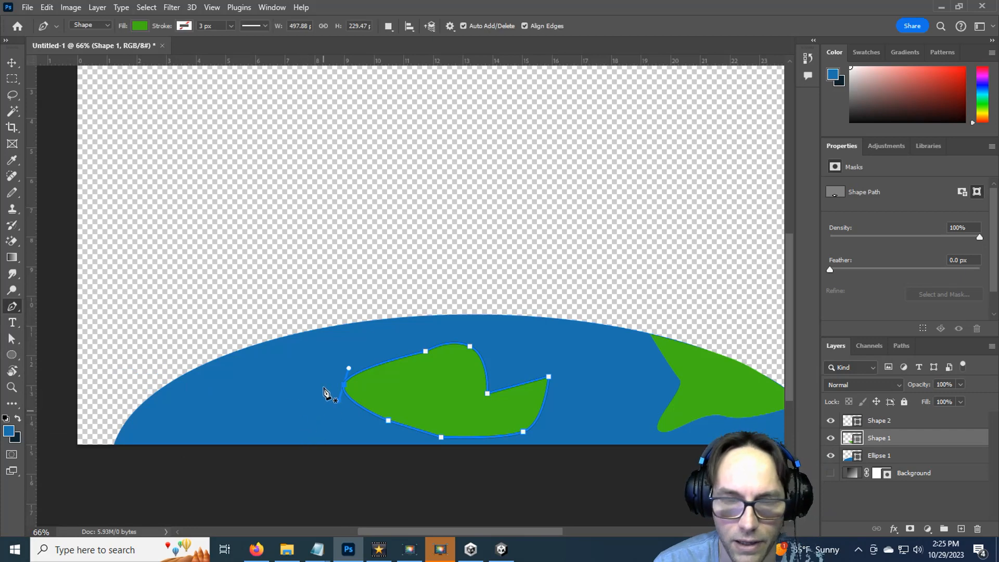
click(271, 371)
click(252, 393)
click(280, 411)
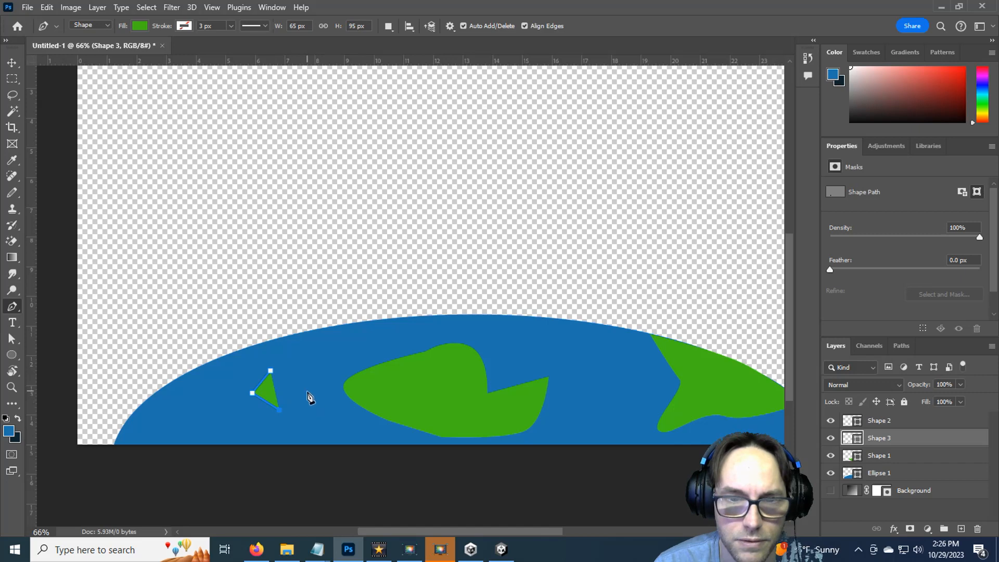
click(307, 392)
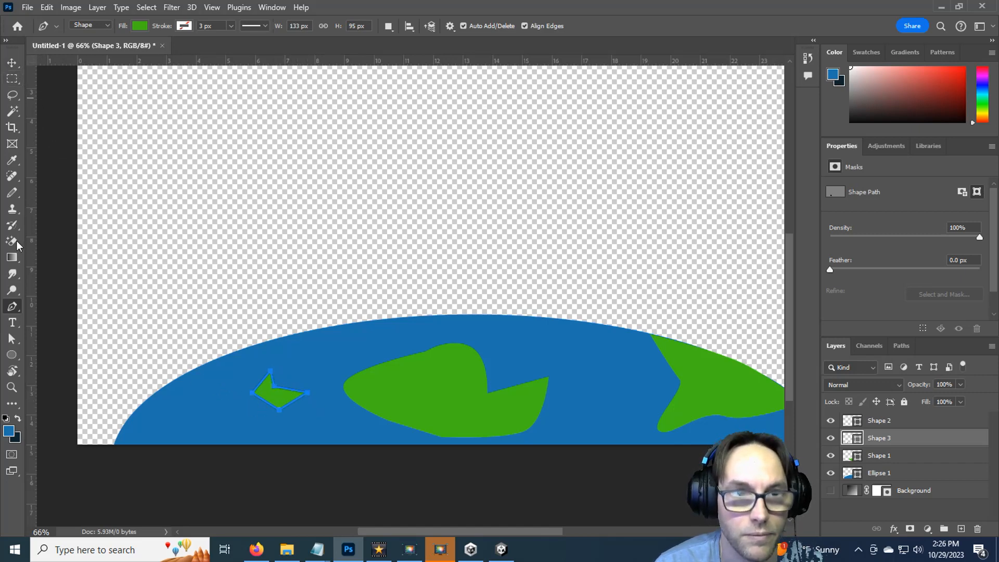
Step: Move the small landmass closer to the ellipse's left end and rotate it about 131 degrees
click(12, 63)
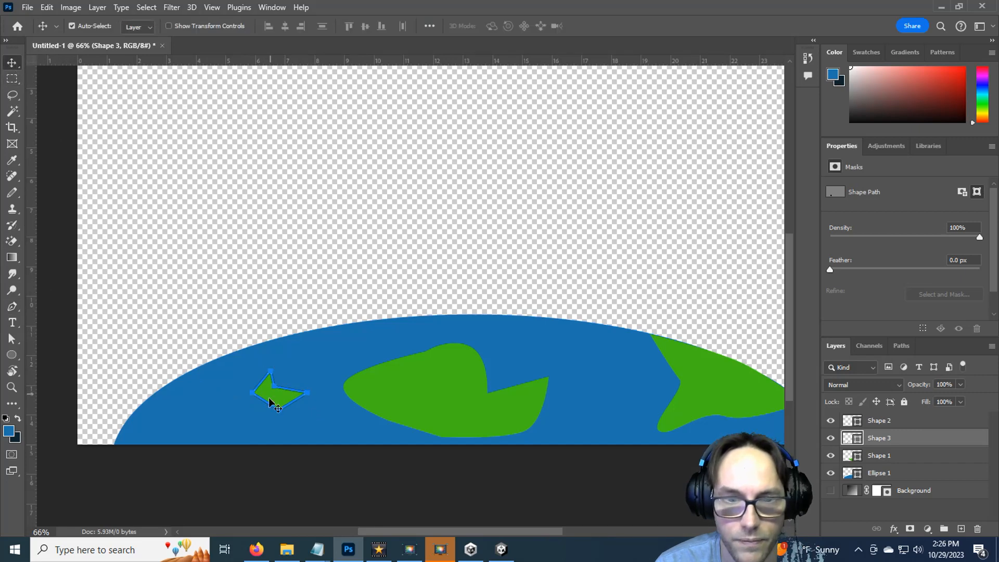
drag(269, 398, 172, 426)
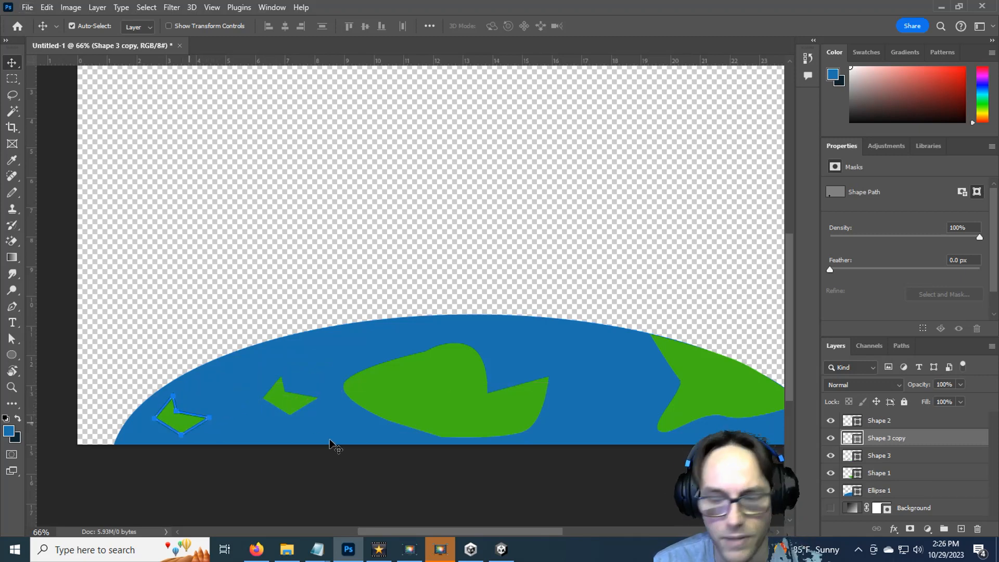
key(ctrl+z)
drag(284, 402, 204, 415)
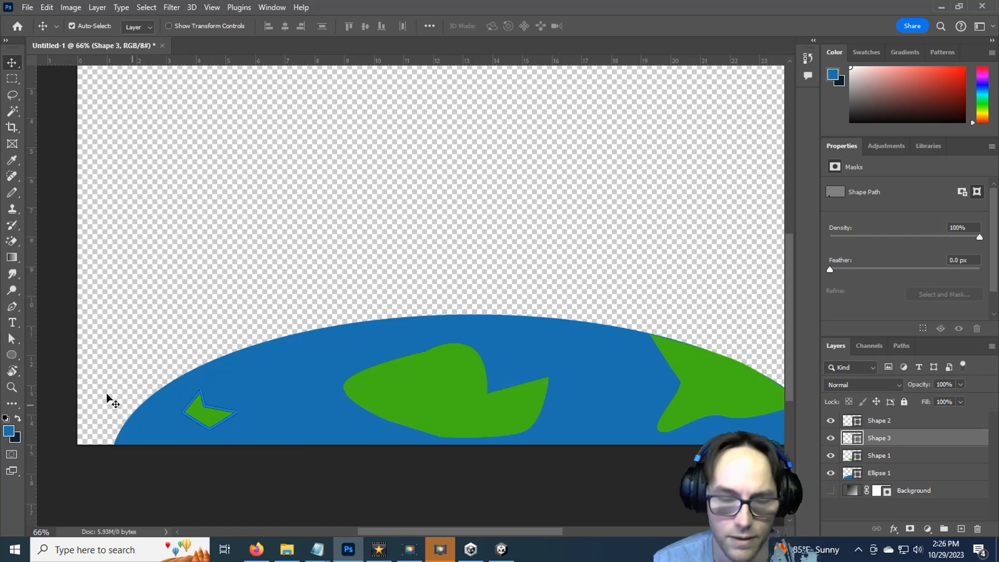
key(ctrl+t)
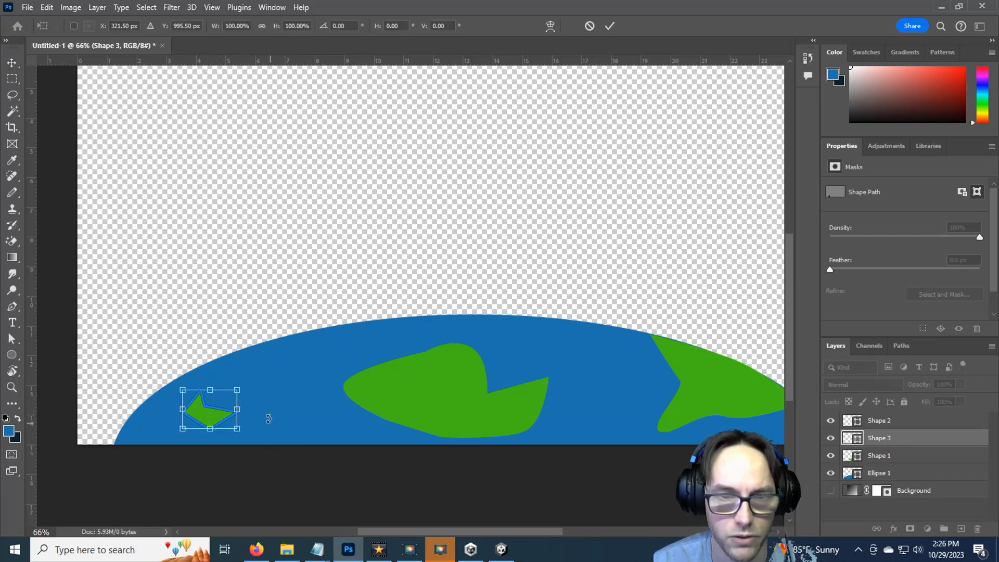
drag(259, 411, 169, 452)
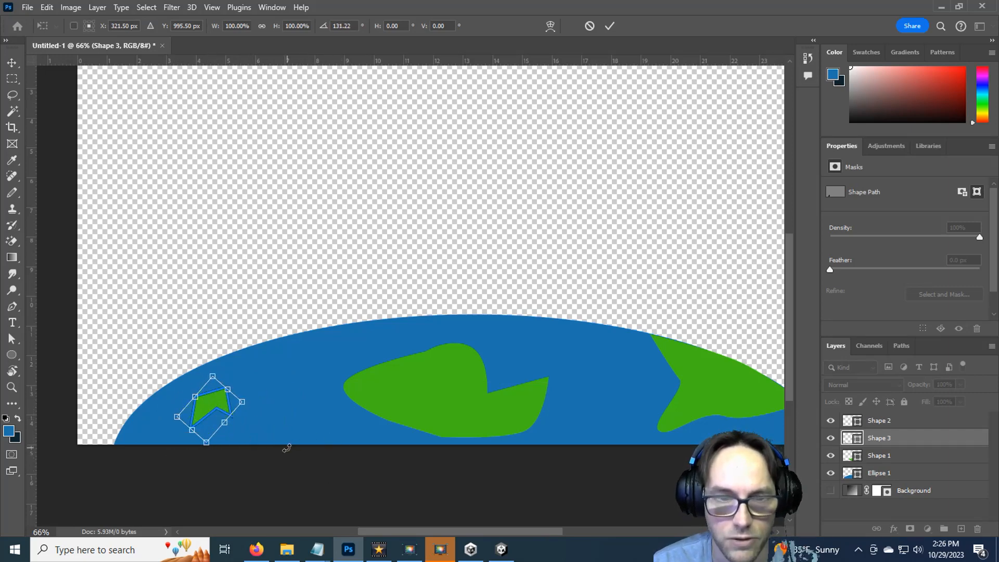
key(Return)
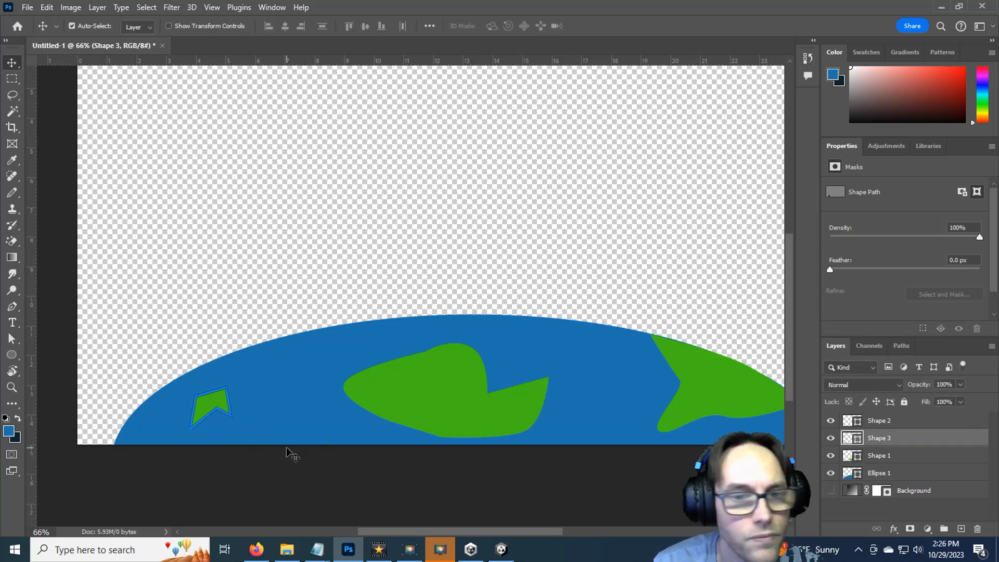
Step: Round the small left landmass's corners into smooth curves with the Convert Point Tool
click(13, 307)
click(97, 367)
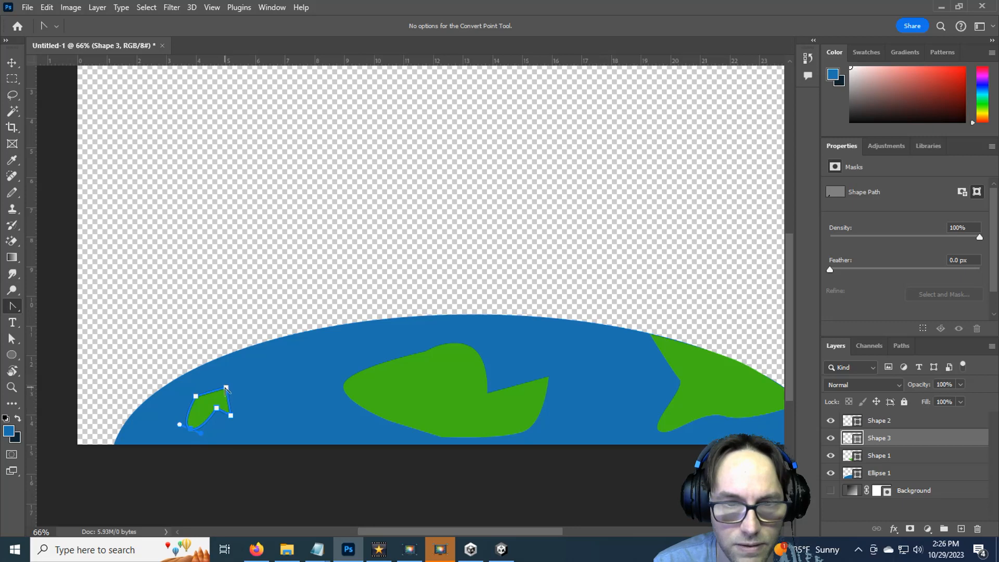
drag(226, 389, 207, 377)
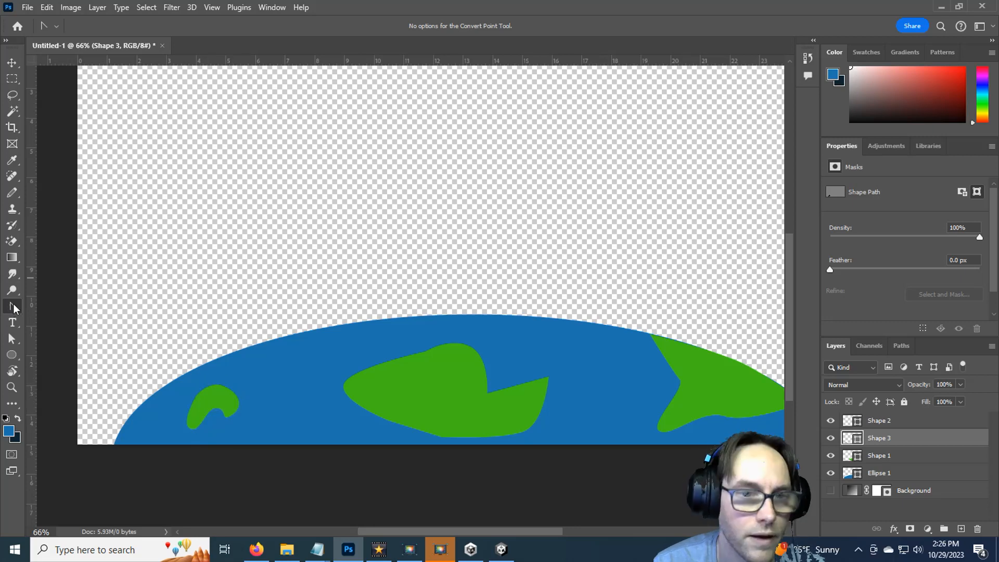
Step: Fill out the small landmass's notch and right side with the Direct Selection Tool, making it about 143 x 112 px, and deselect its path
click(12, 341)
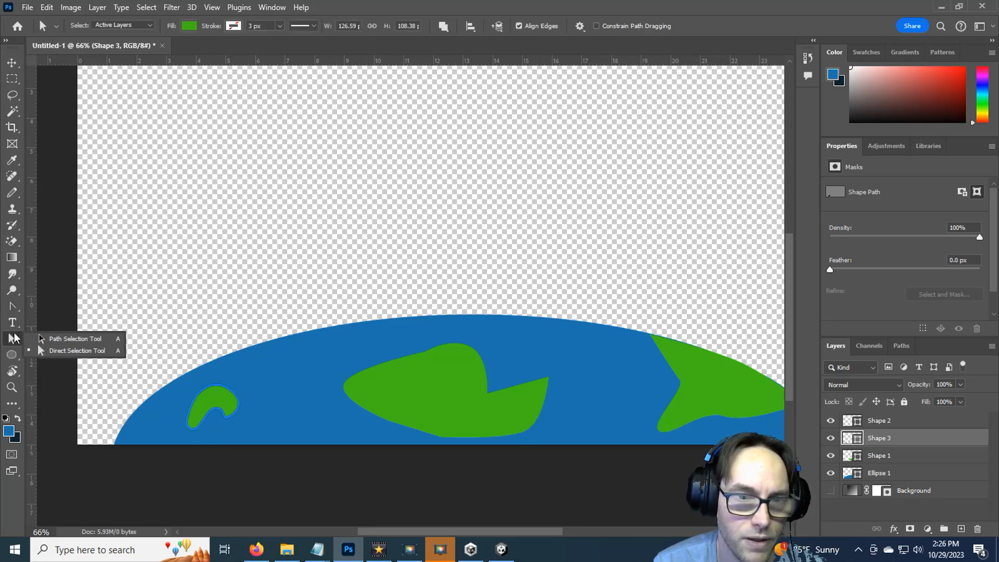
click(67, 350)
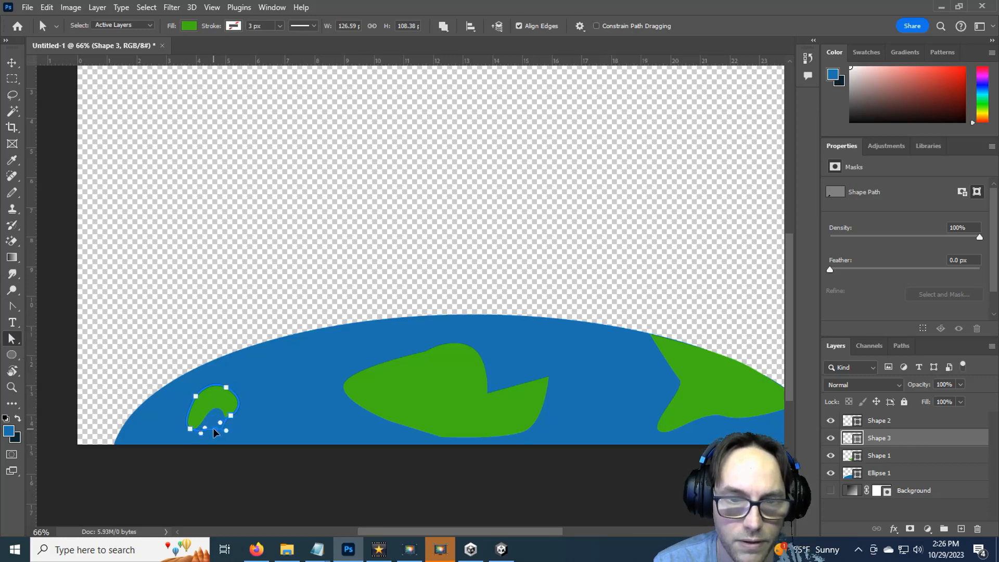
drag(214, 433, 240, 419)
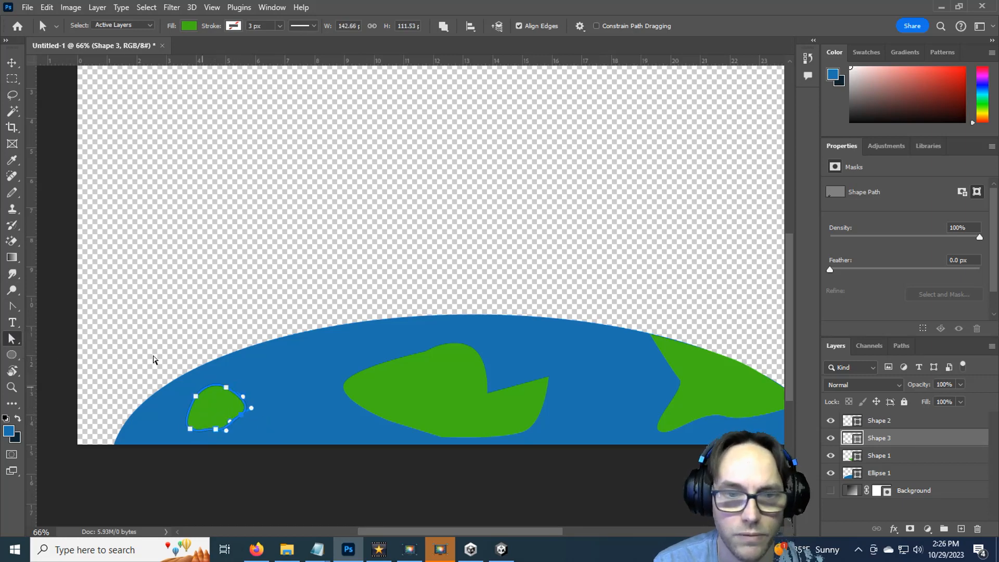
click(467, 432)
scroll(437, 354, down, 2)
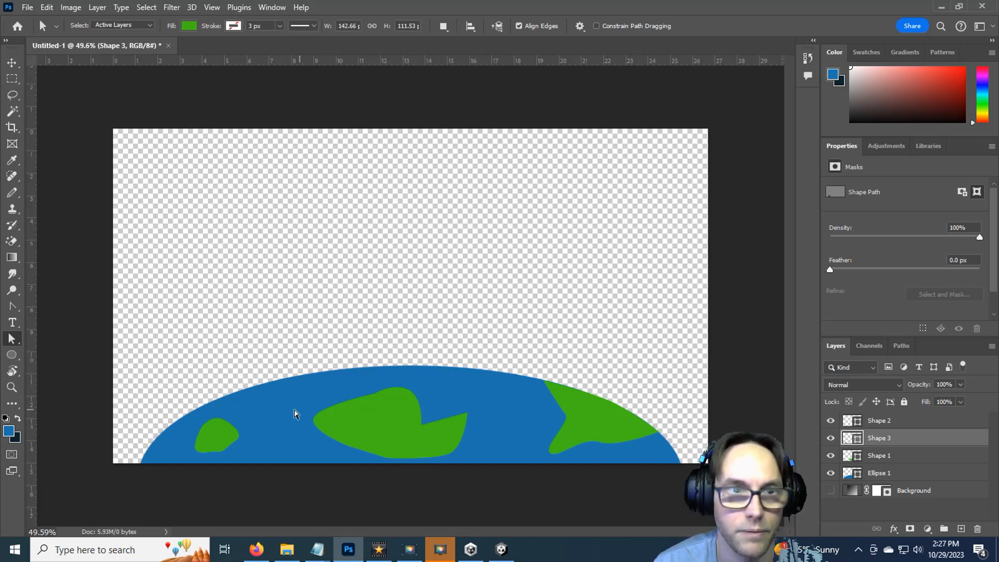
Step: Duplicate the blue ellipse and place the copy slightly above the original, at about Y 9.92 in
click(8, 66)
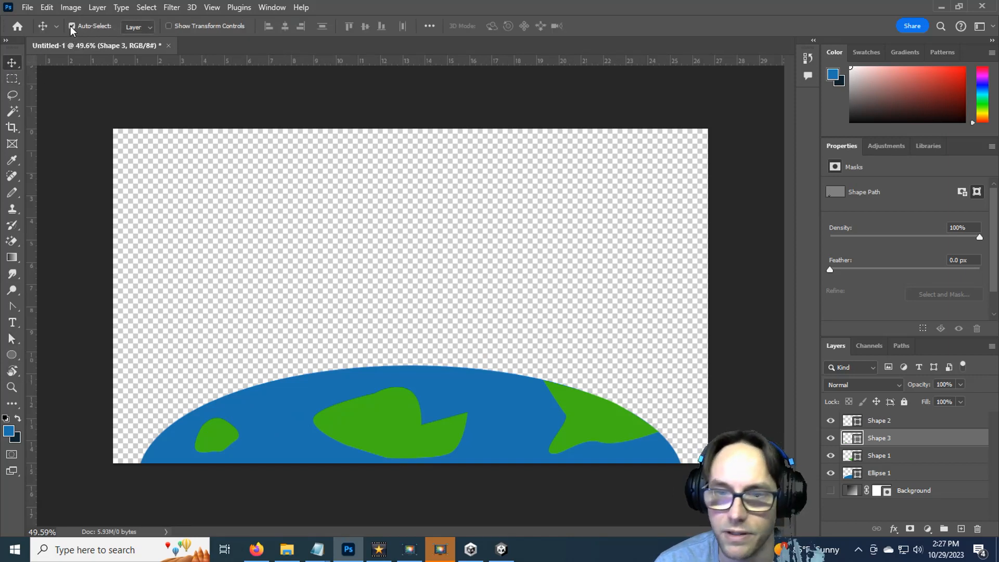
click(458, 385)
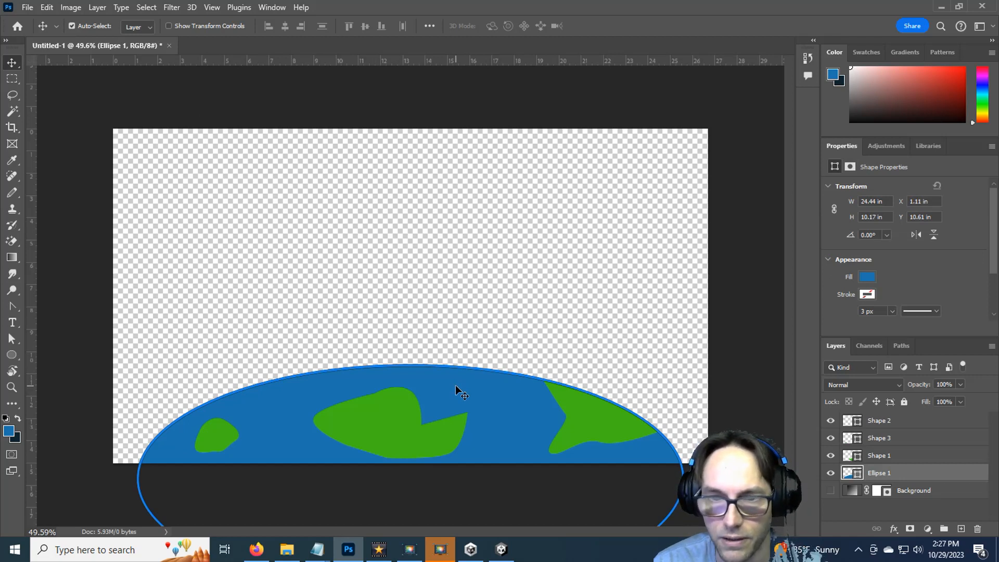
drag(454, 386, 455, 378)
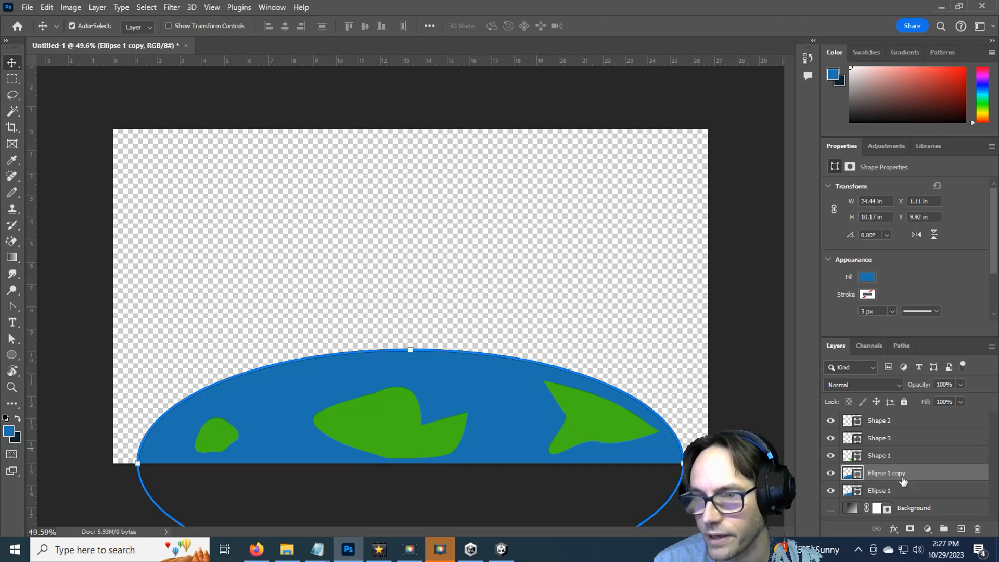
Step: Recolor the ellipse copy to the muted blue 5389ab and reduce its layer opacity to 75%
double_click(859, 473)
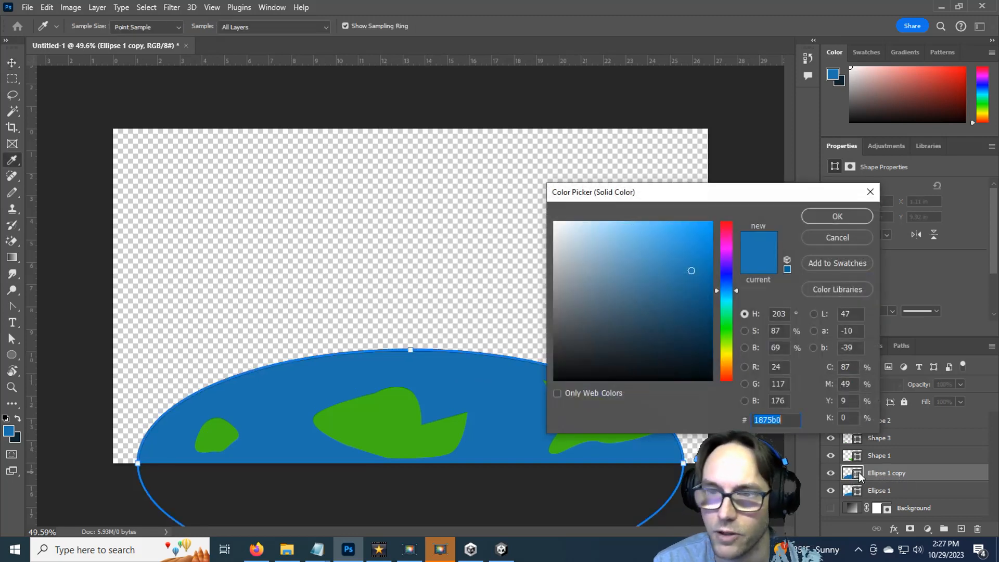
click(636, 274)
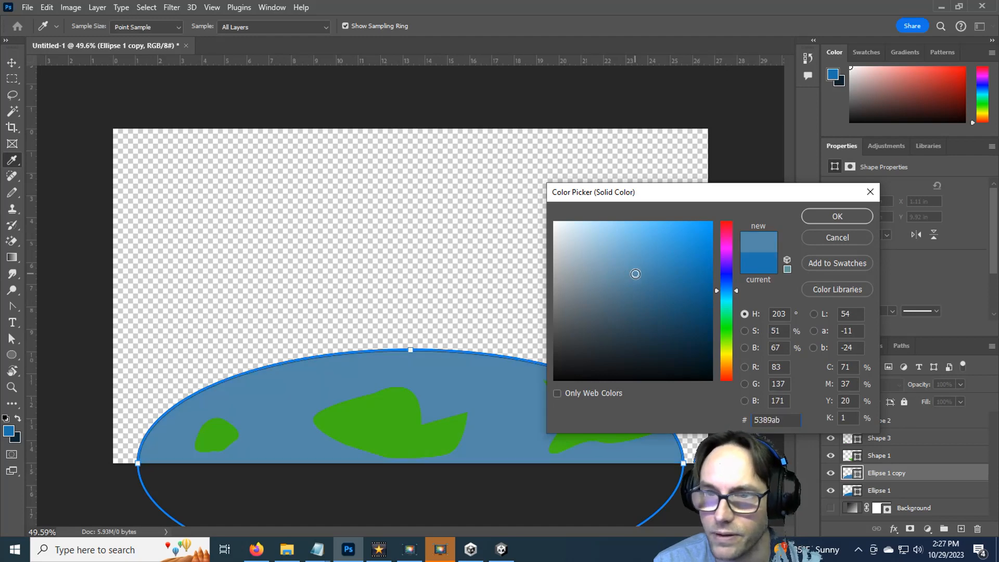
key(Return)
click(959, 384)
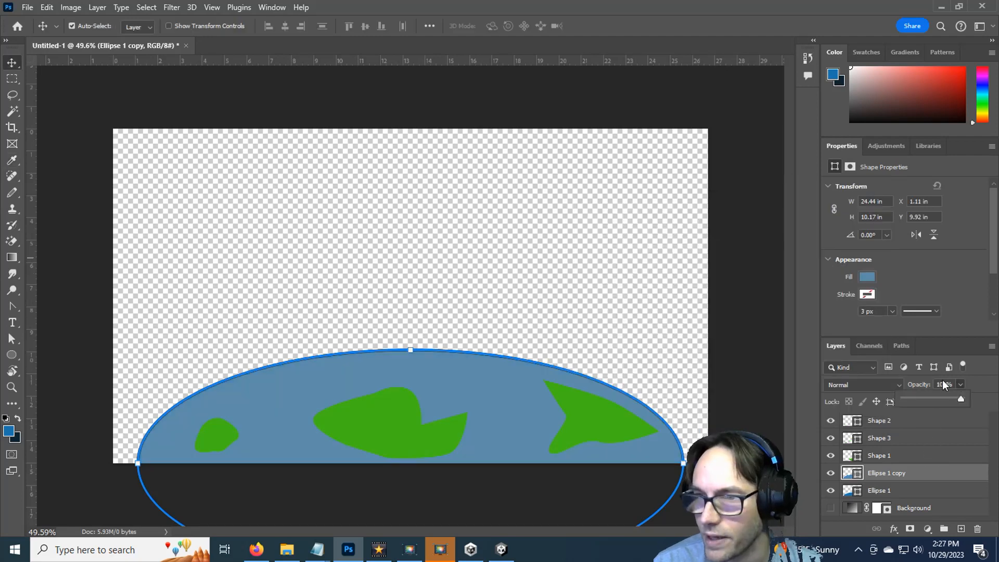
click(941, 398)
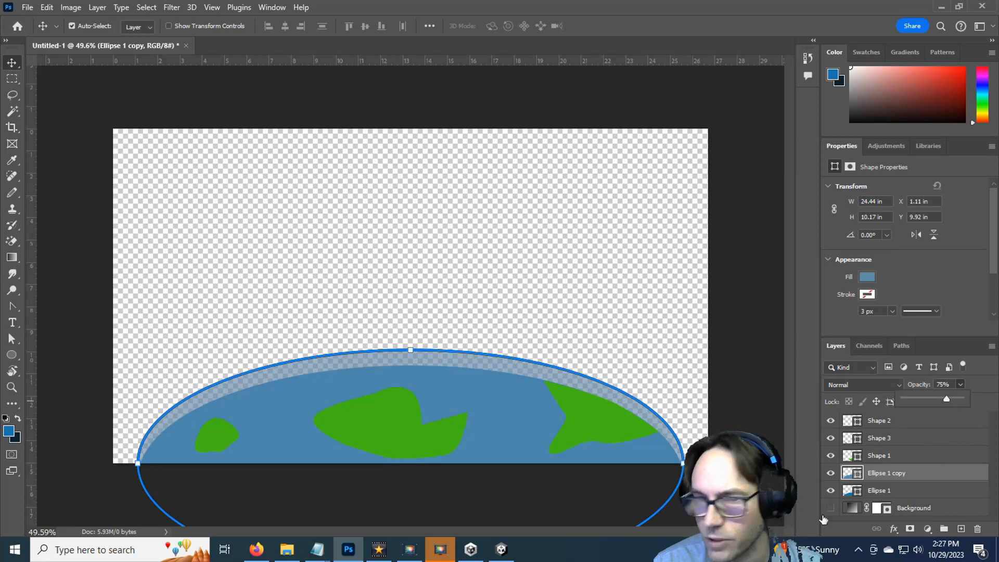
Step: Show the Background gradient layer and lower the ellipse copy's opacity further for a faint atmosphere around the Earth
click(832, 508)
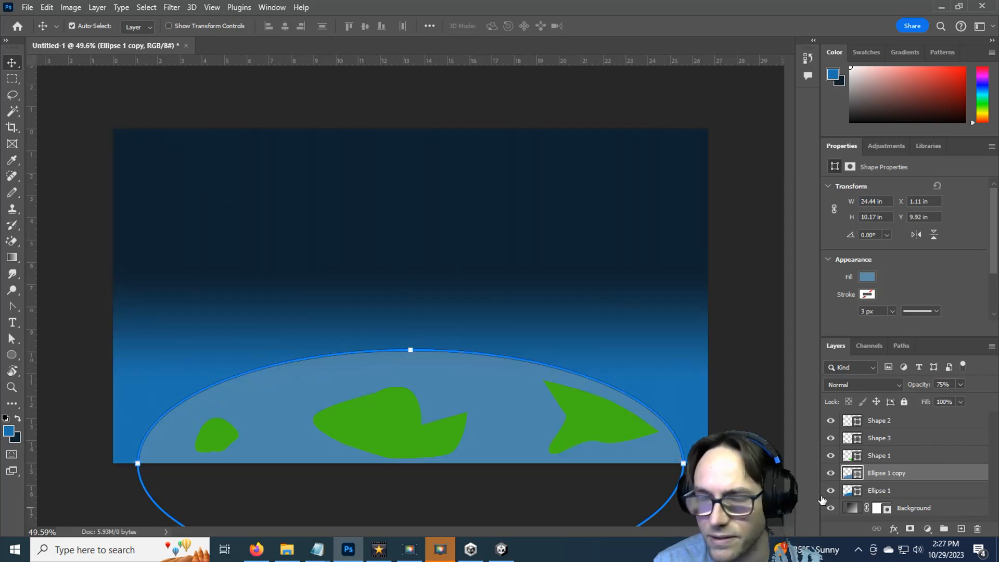
click(937, 508)
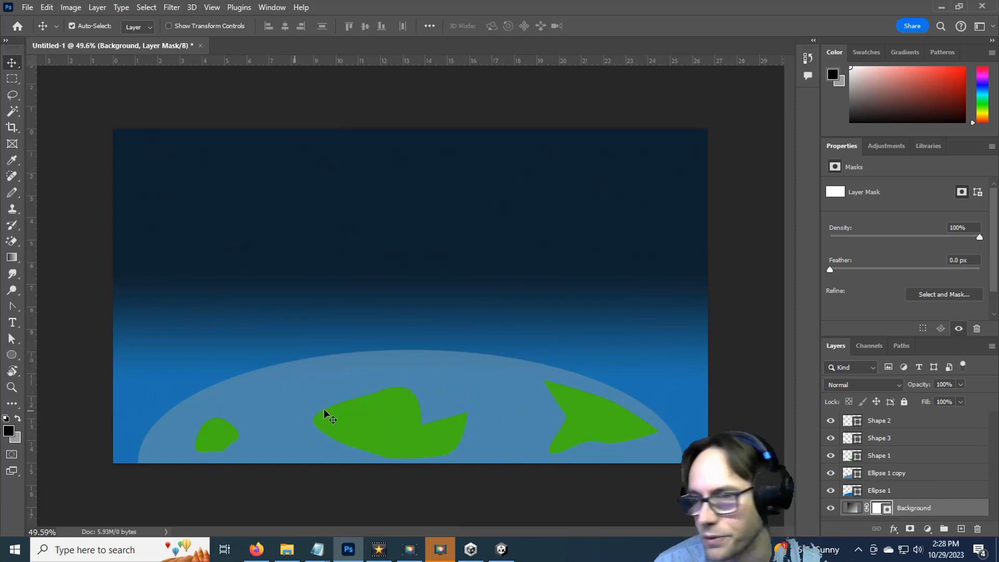
click(907, 475)
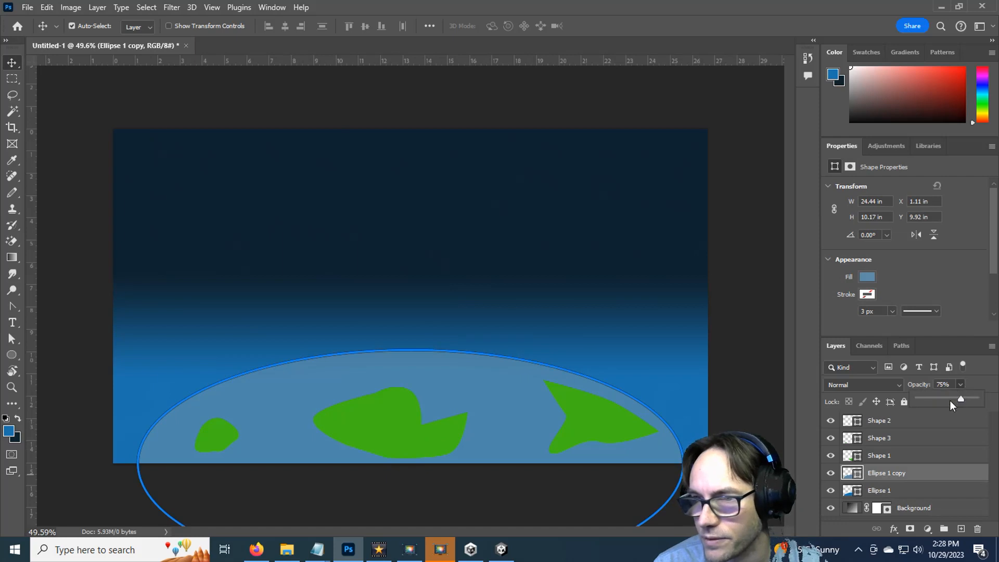
drag(951, 400, 945, 399)
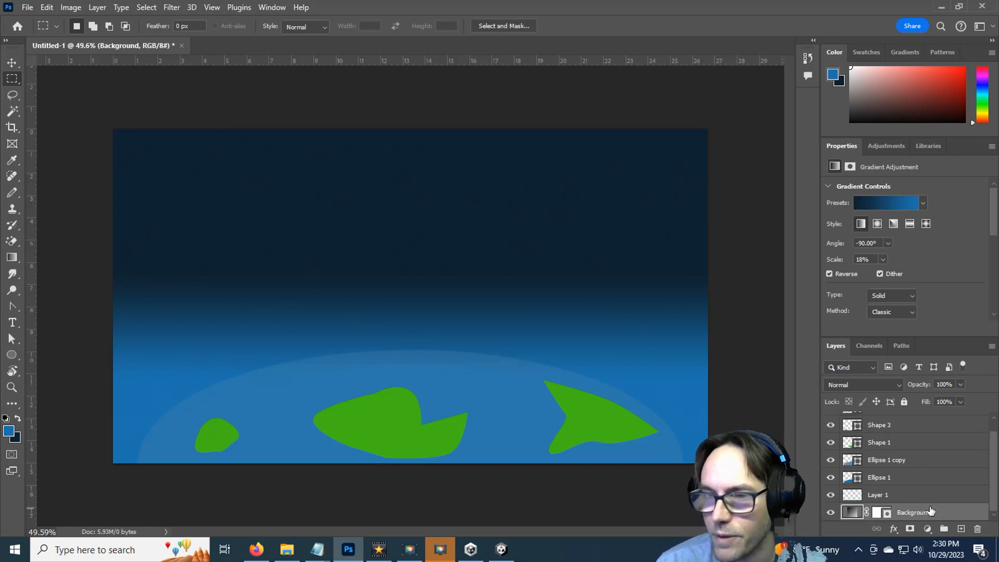
Step: Adjust the Background gradient to run from just above the Earth to the canvas's bottom edge at about 23% scale, with its midpoint shifted downward
click(12, 257)
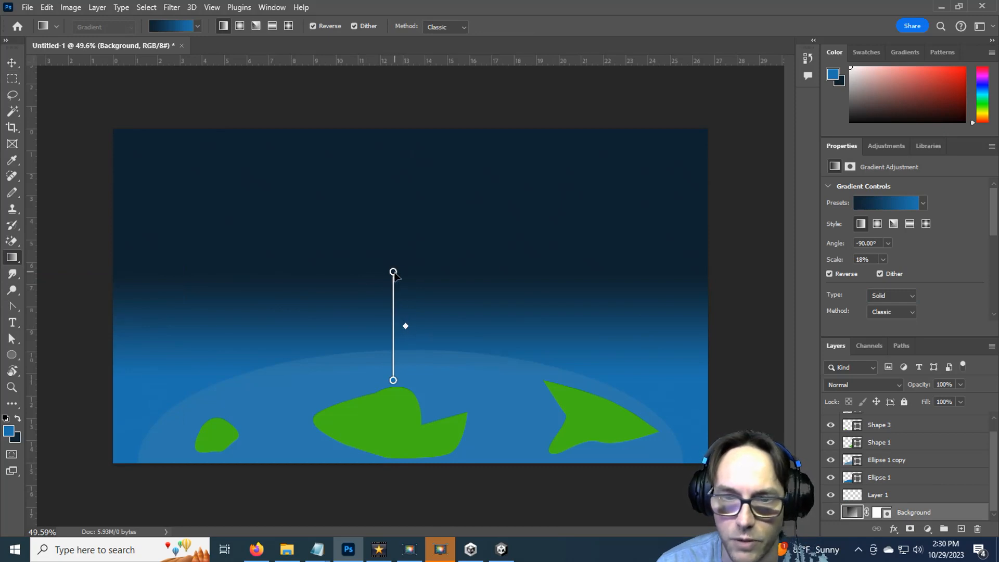
drag(394, 273, 395, 335)
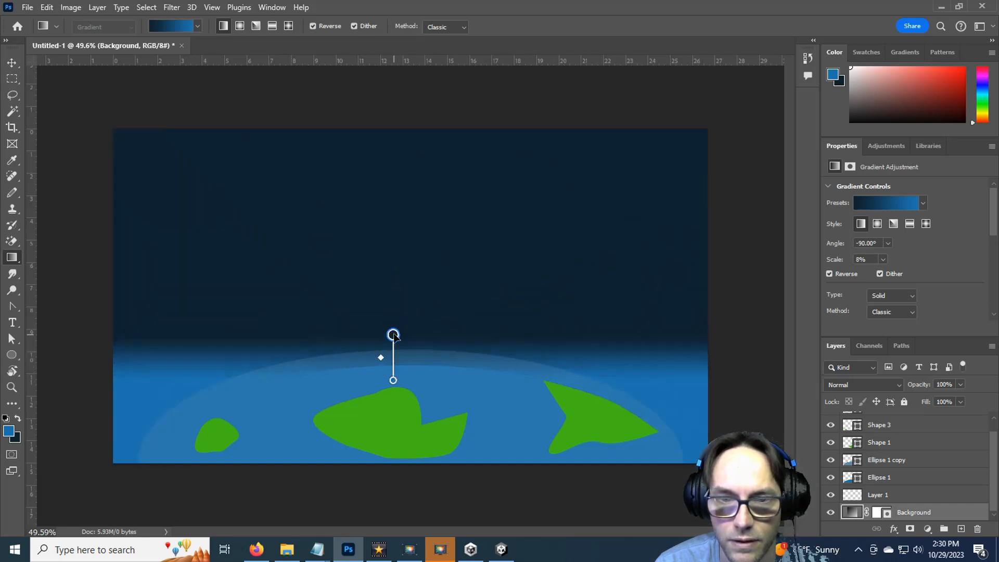
drag(394, 380, 376, 467)
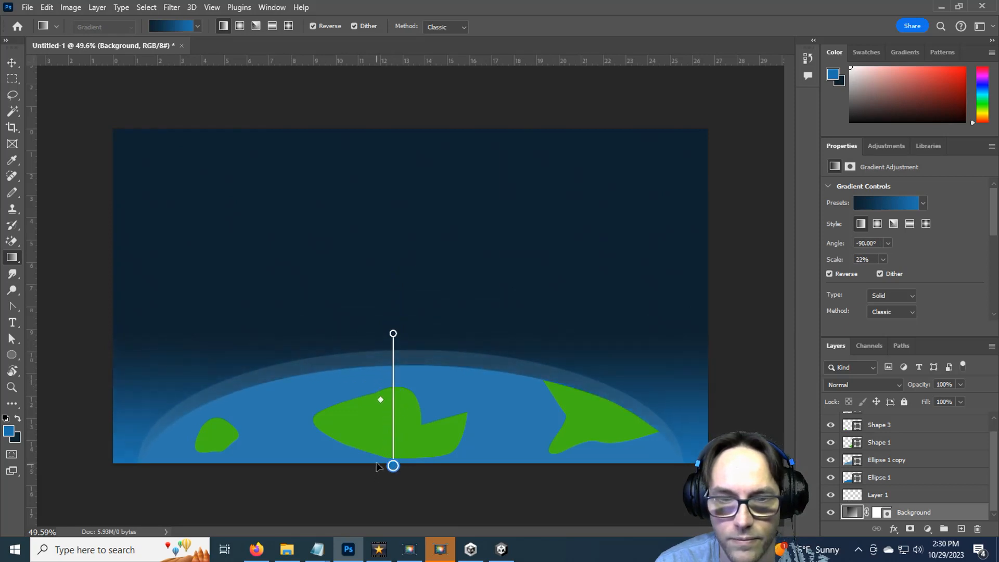
mouse_move(379, 398)
mouse_down()
mouse_move(380, 373)
mouse_move(377, 416)
mouse_move(383, 328)
mouse_move(375, 416)
mouse_up()
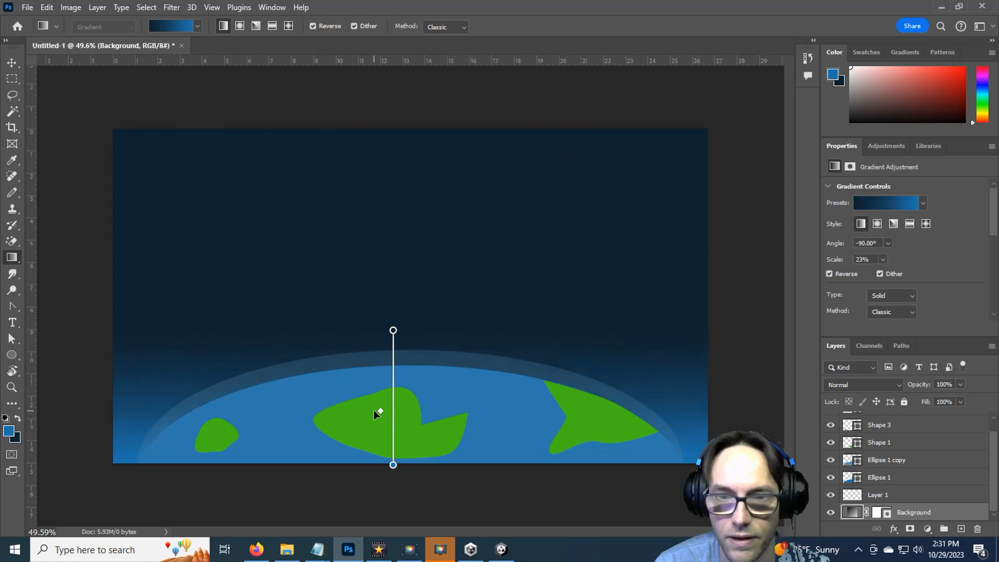
key(v)
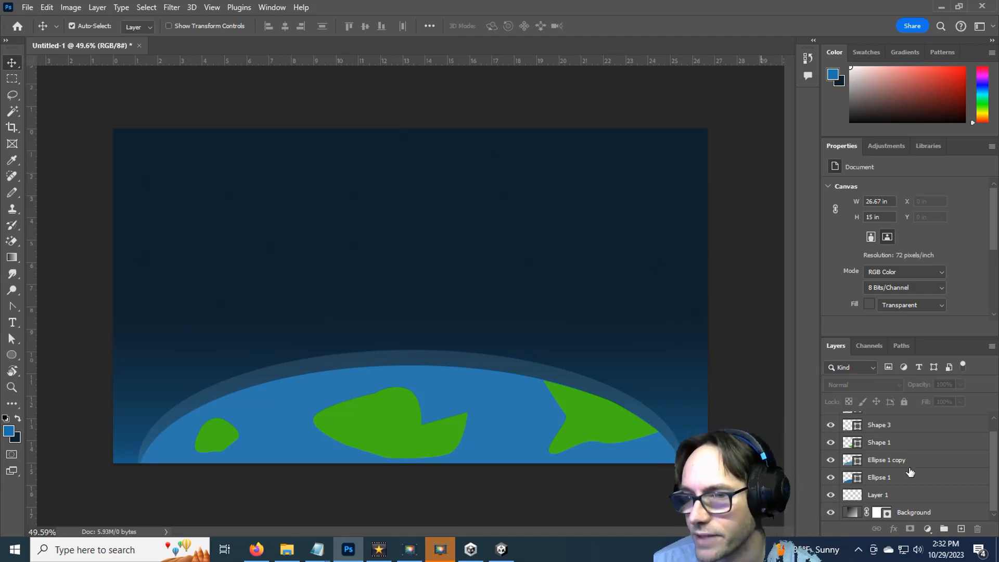
Step: Add a centred text box reading Space Invaders 3D near the canvas's upper edge
scroll(905, 470, up, 1)
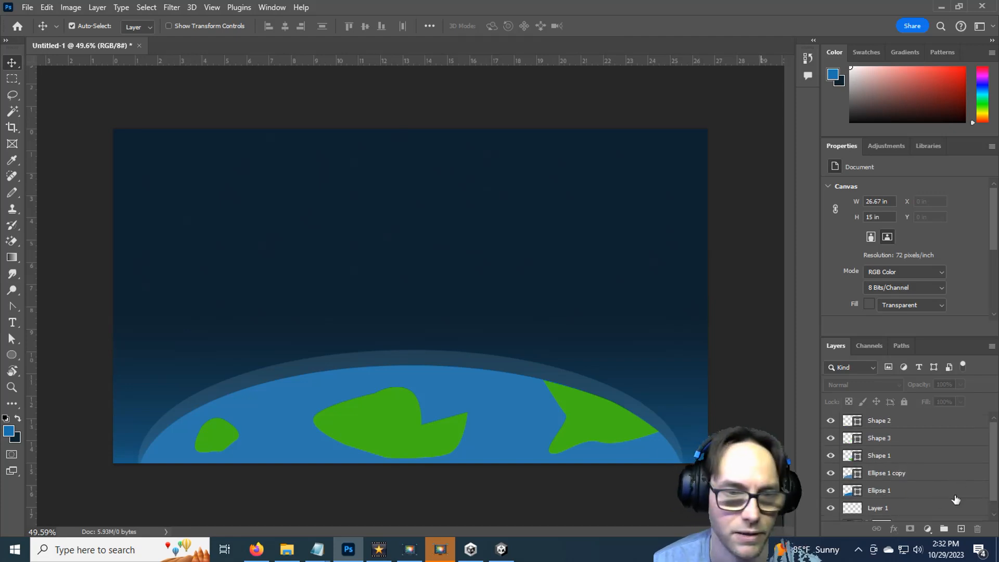
click(12, 323)
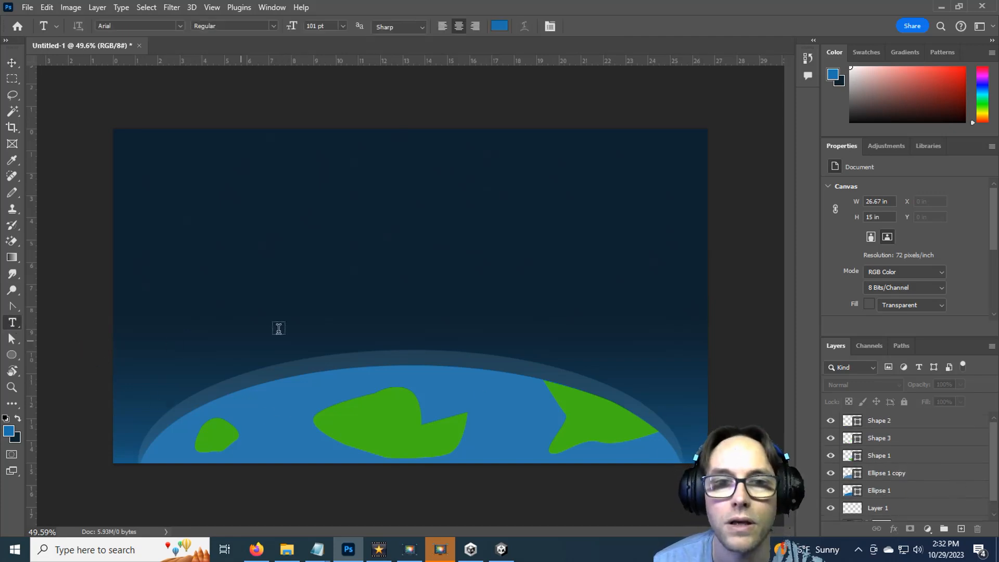
drag(205, 158, 617, 225)
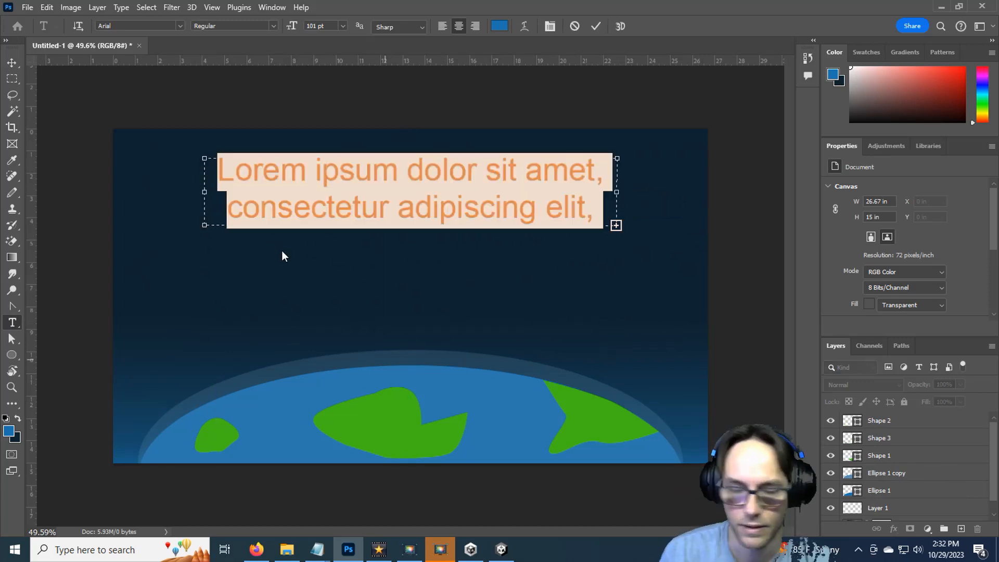
text(Space In )
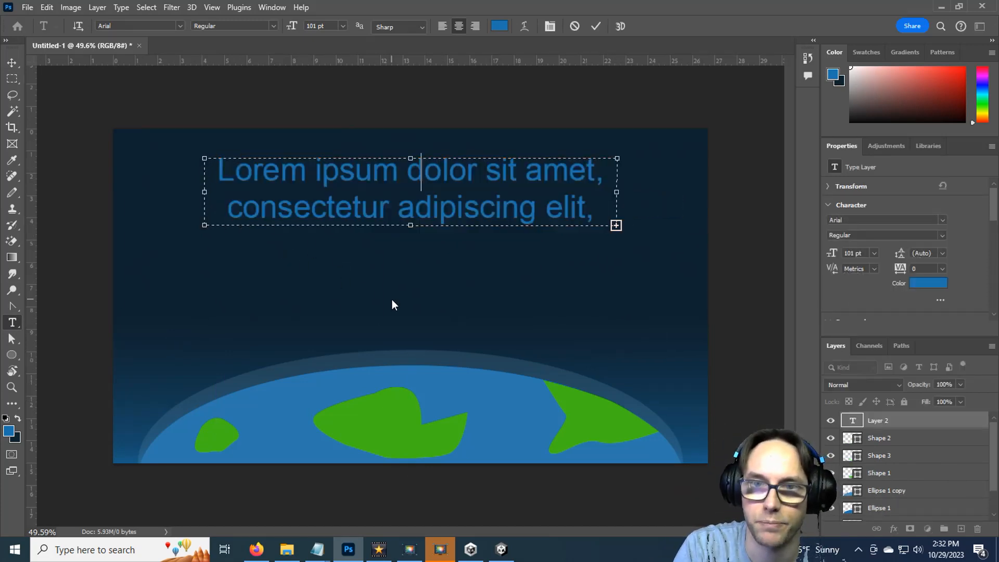
text(vaders 3D)
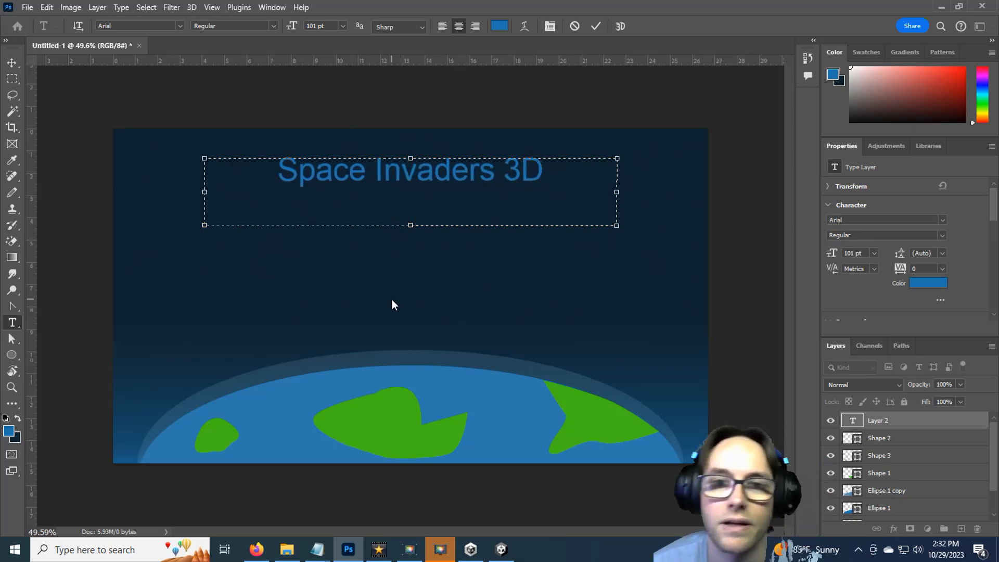
key(ctrl+Return)
key(v)
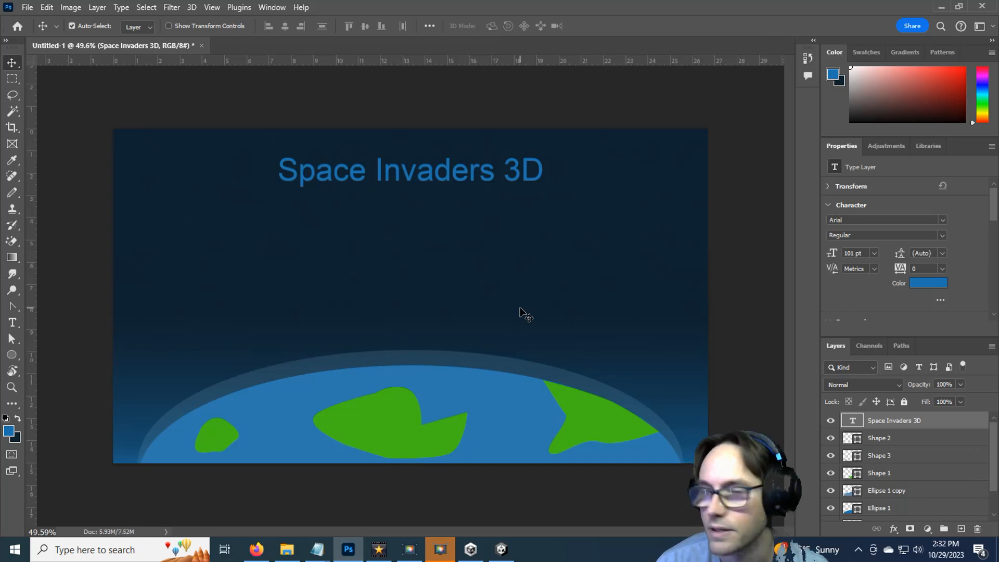
click(13, 322)
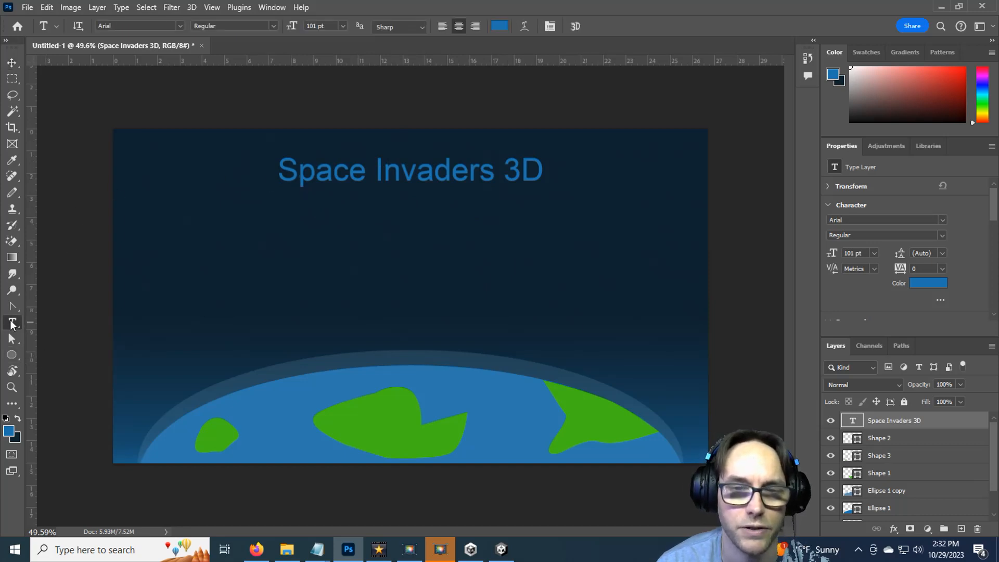
click(335, 169)
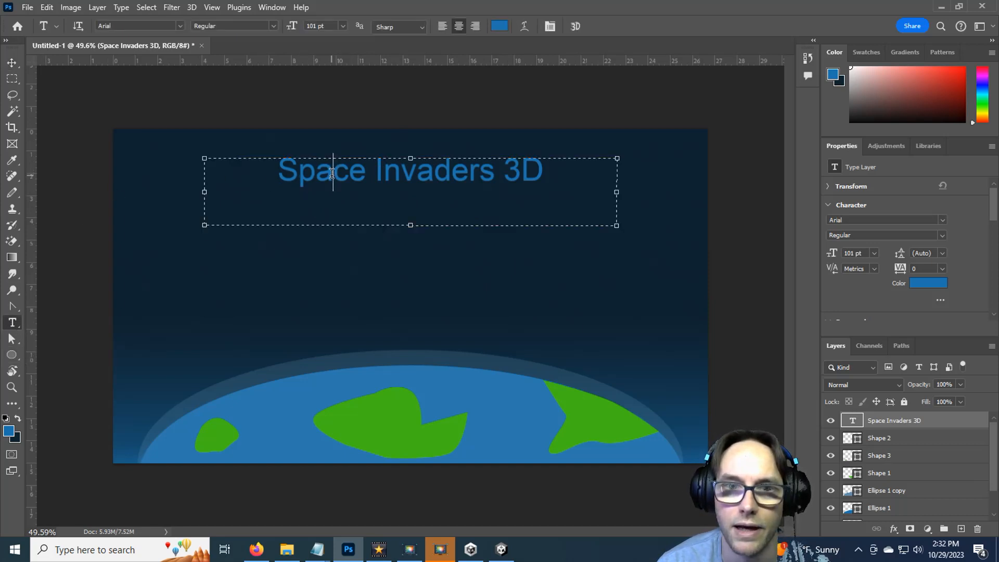
key(Left)
key(Left)
key(shift+Right)
key(shift+Right)
key(shift+Right)
key(shift+Right)
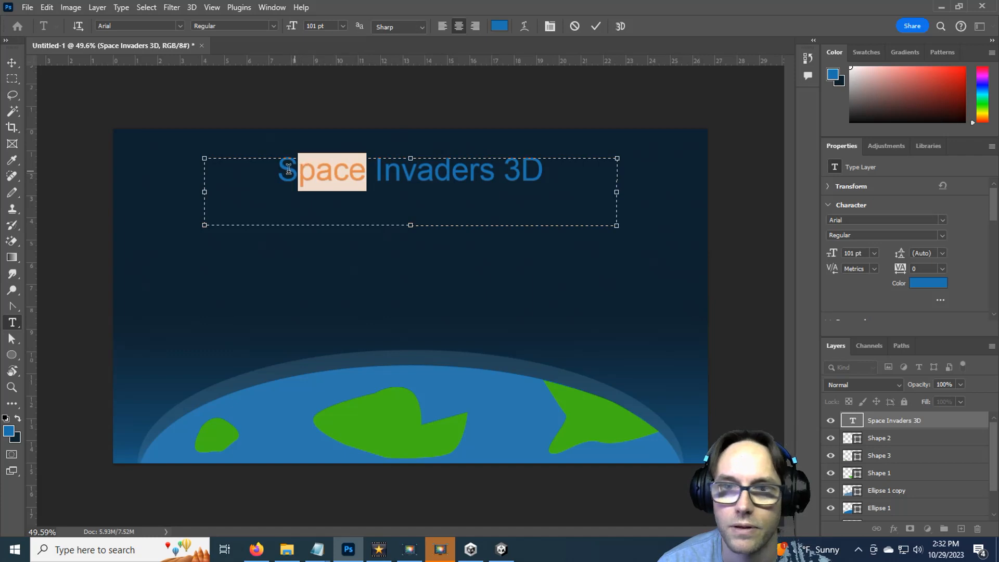
drag(288, 170, 557, 172)
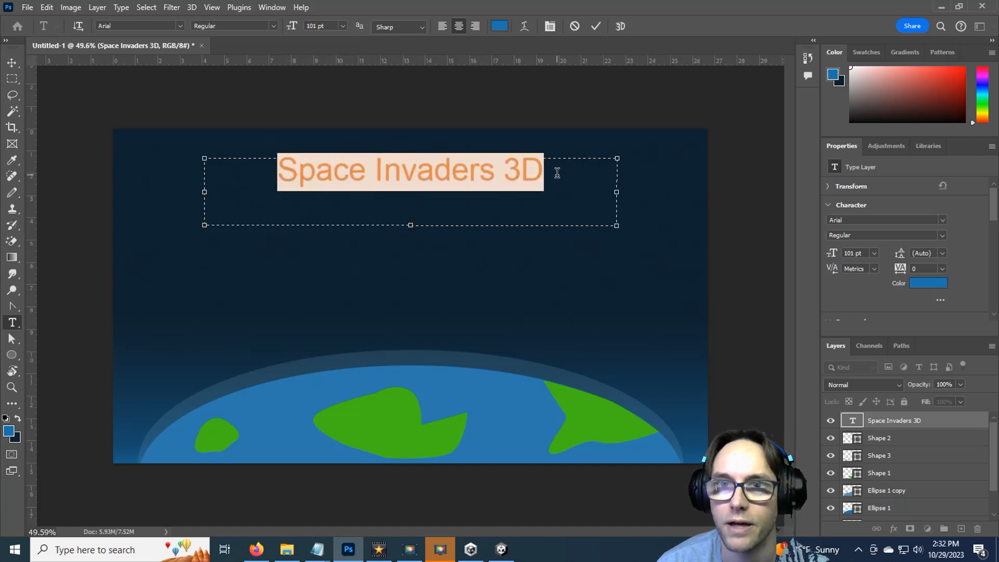
click(499, 26)
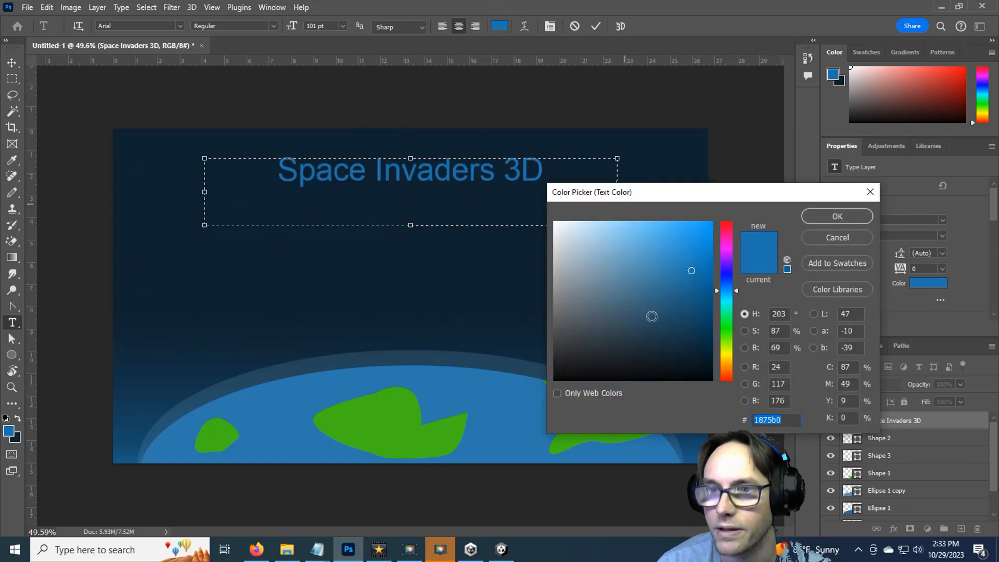
click(729, 229)
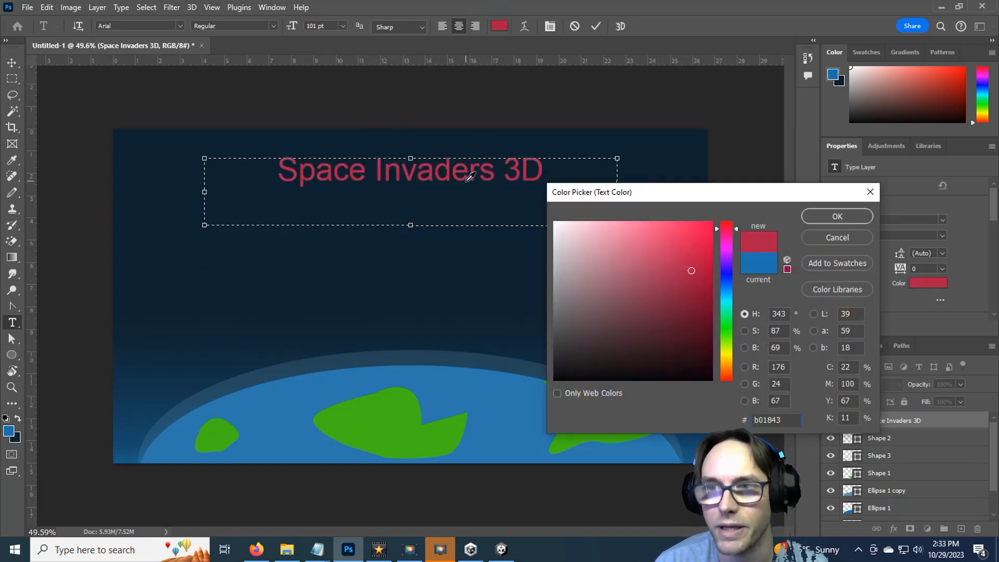
click(838, 237)
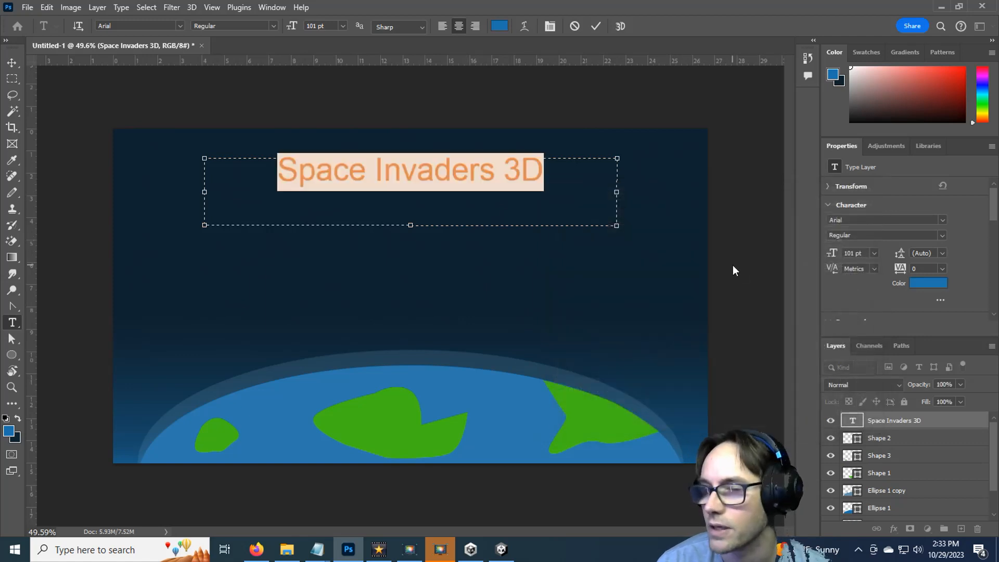
click(954, 422)
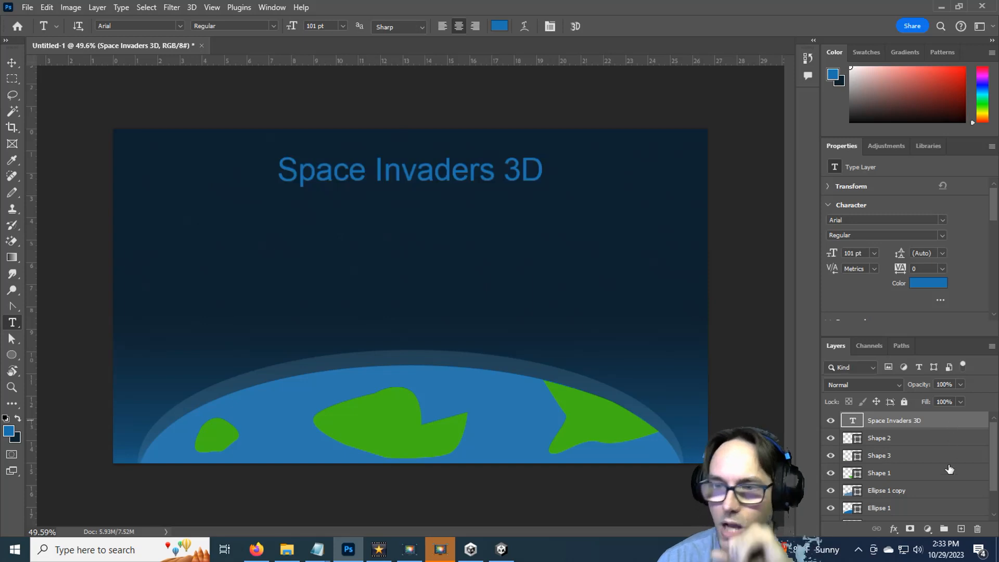
Step: Give the Space Invaders 3D text layer a drop shadow with a 30 px distance and a red color overlay
double_click(947, 420)
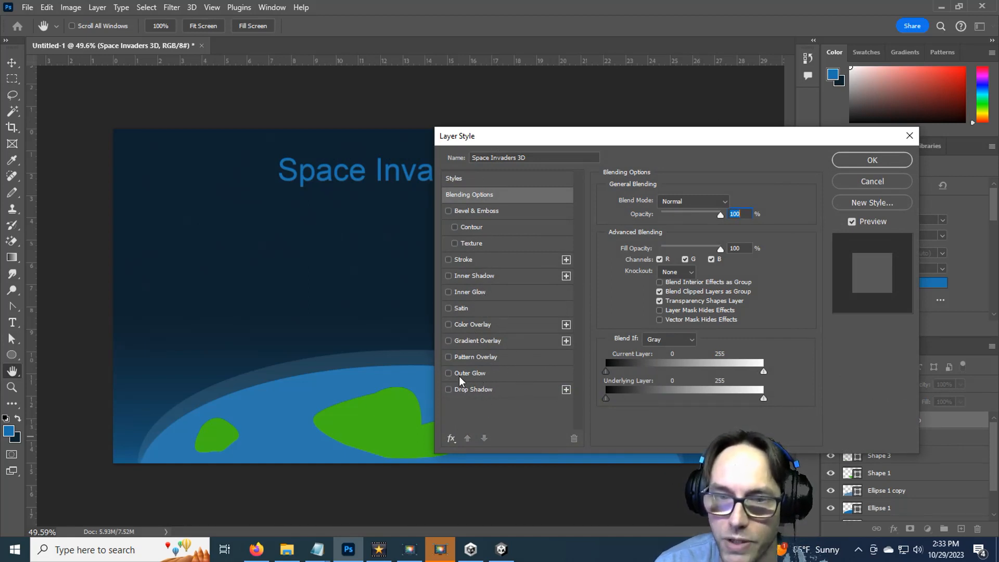
click(476, 389)
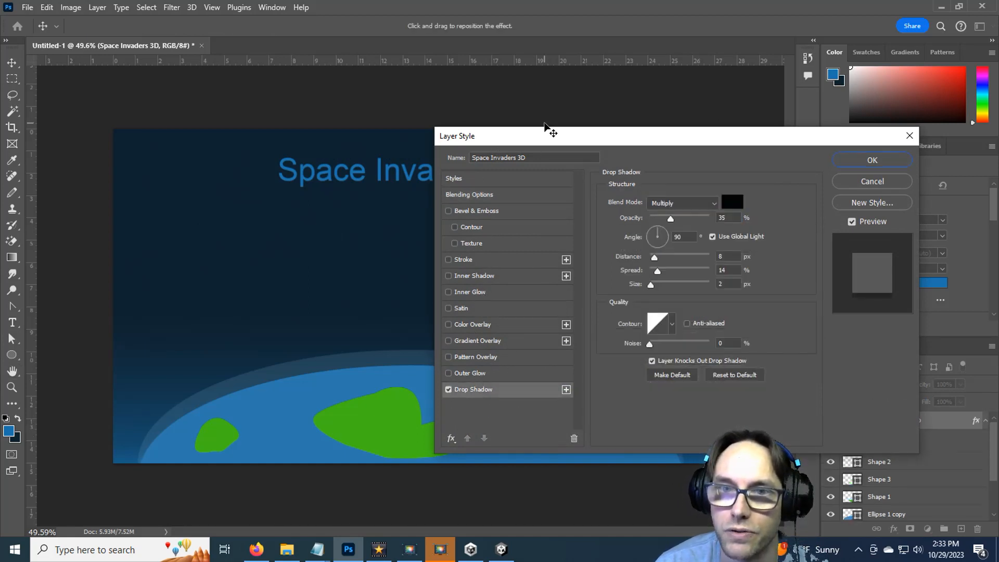
drag(549, 133, 720, 102)
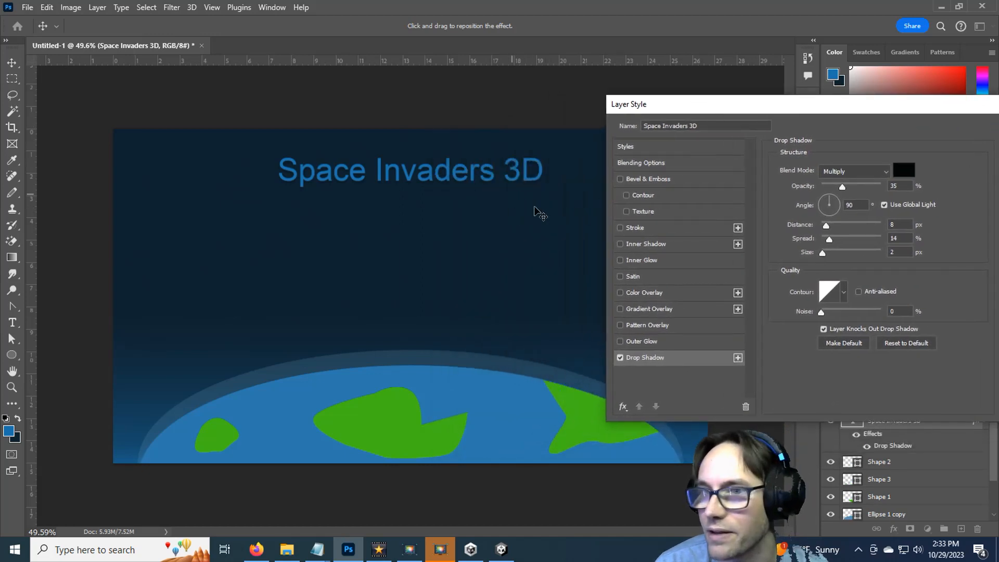
mouse_move(826, 225)
mouse_down()
mouse_move(851, 227)
mouse_move(842, 227)
mouse_up()
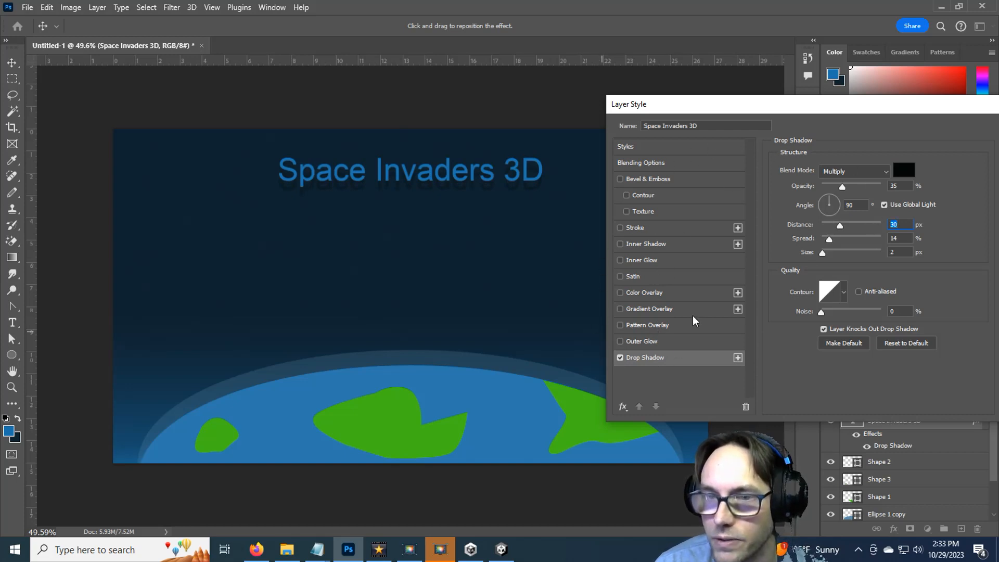
click(663, 292)
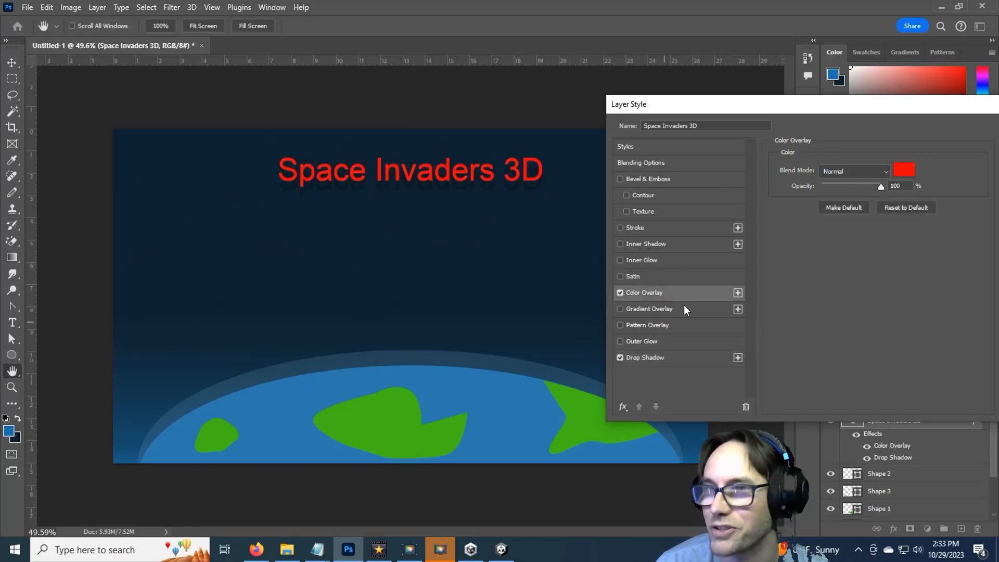
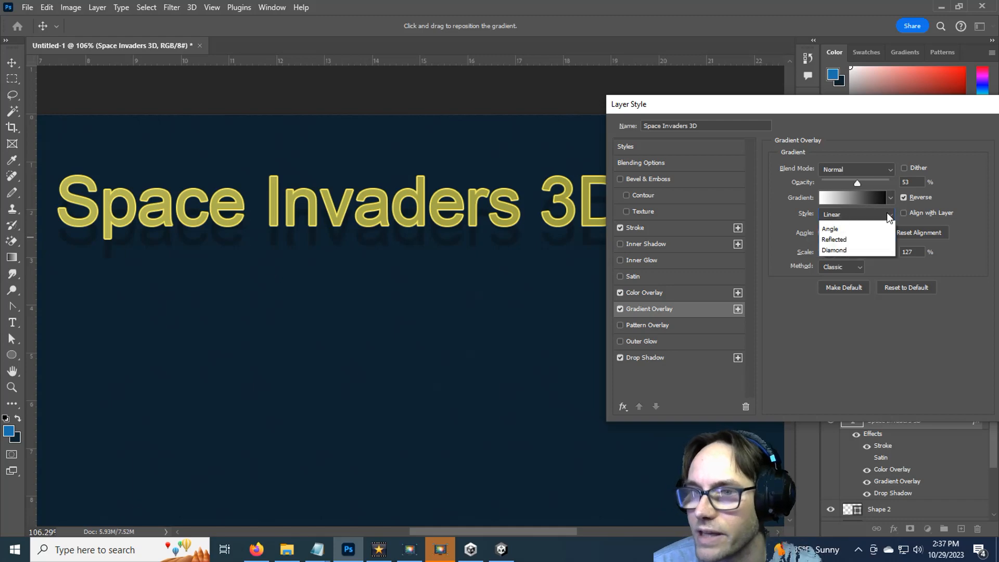
Step: Try the Radial, Angle, Reflected and Diamond styles on the title's gradient overlay
click(862, 237)
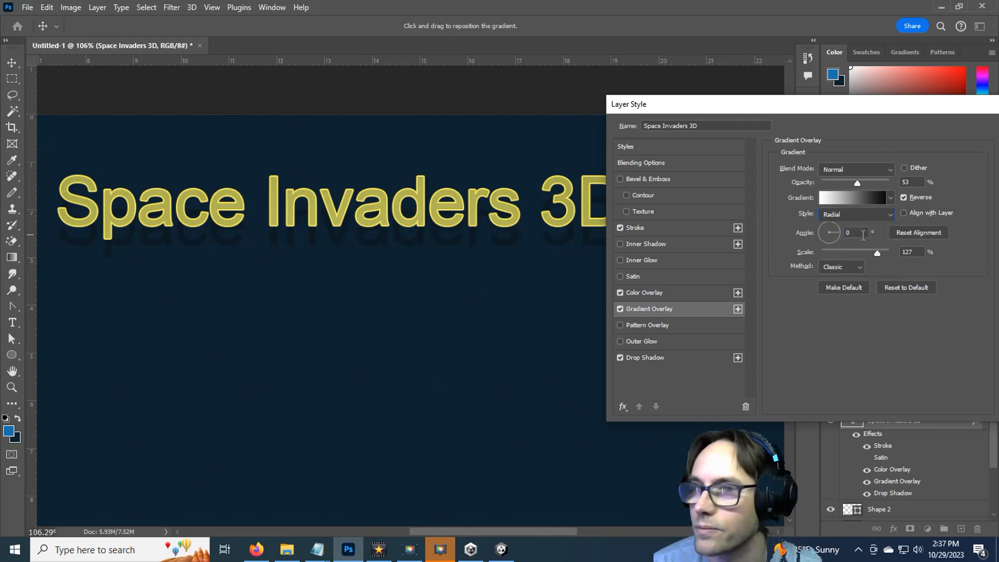
click(883, 212)
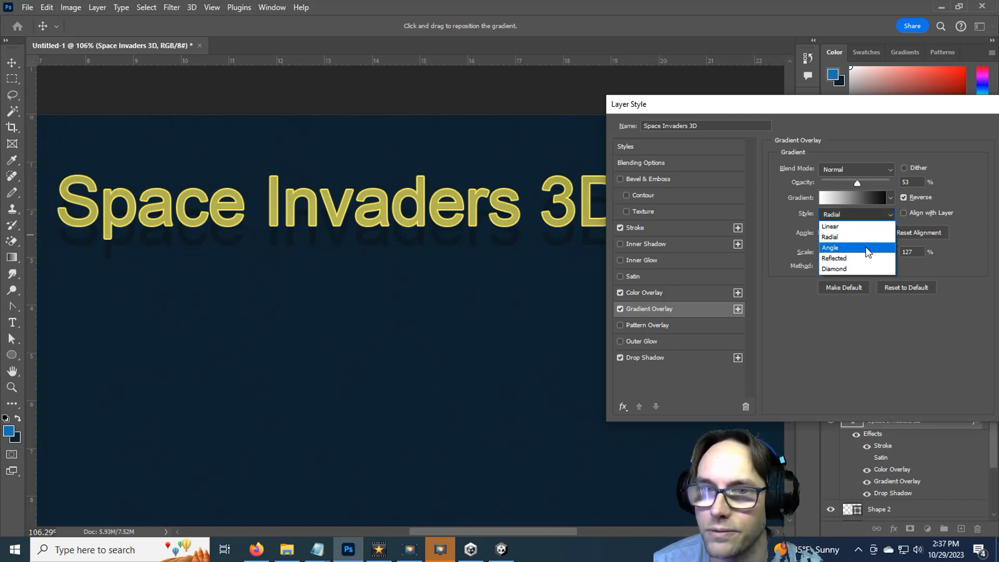
click(864, 249)
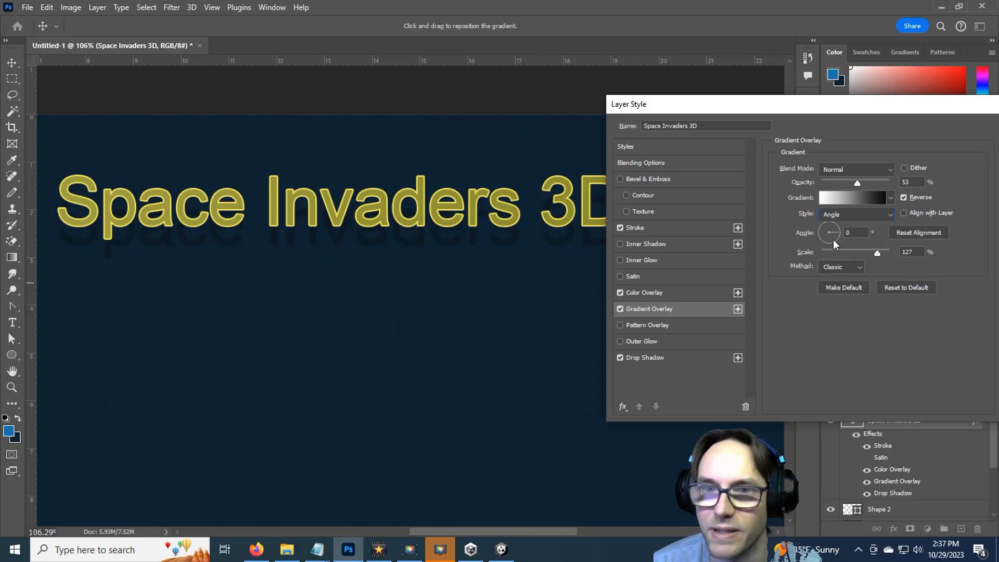
click(874, 211)
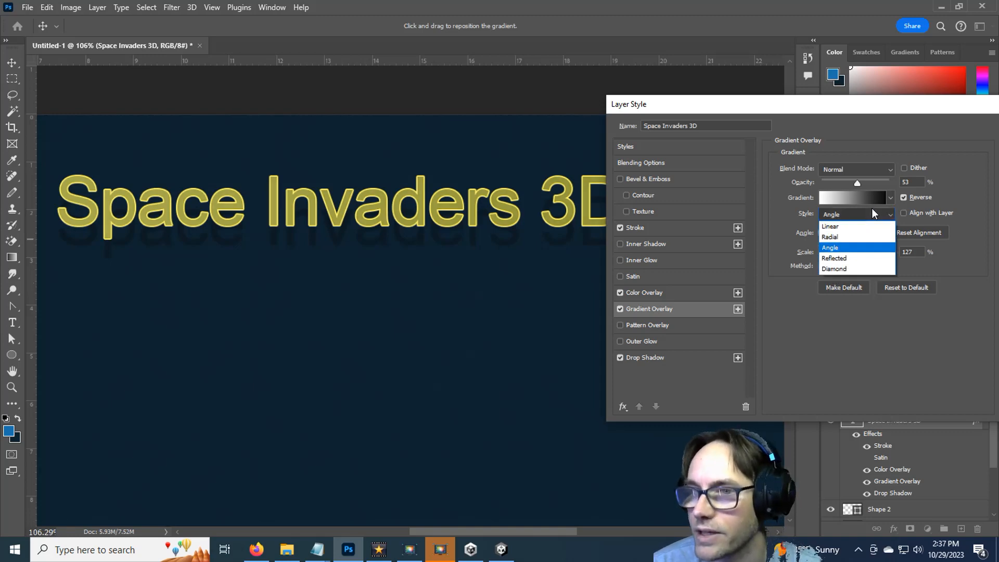
click(858, 257)
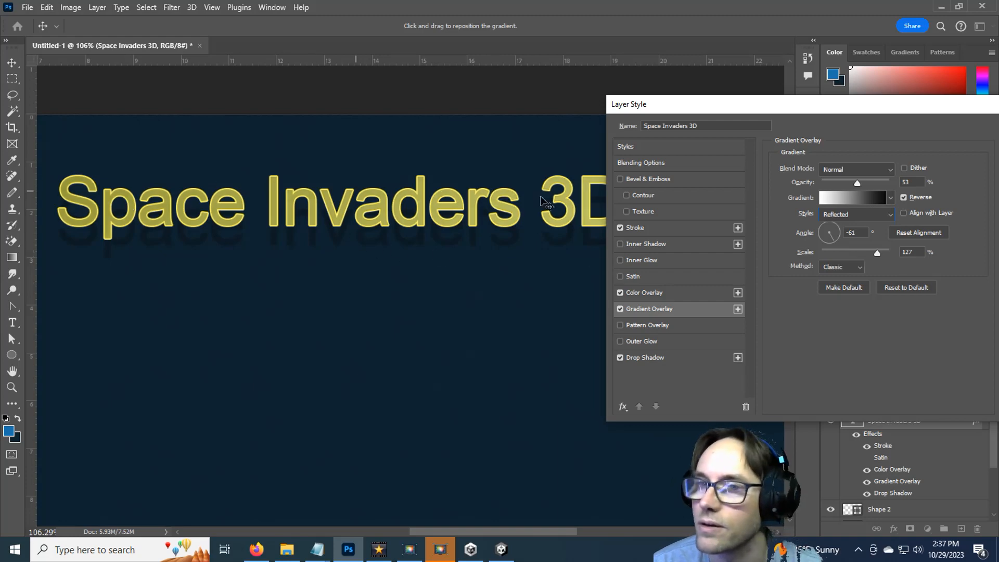
click(858, 216)
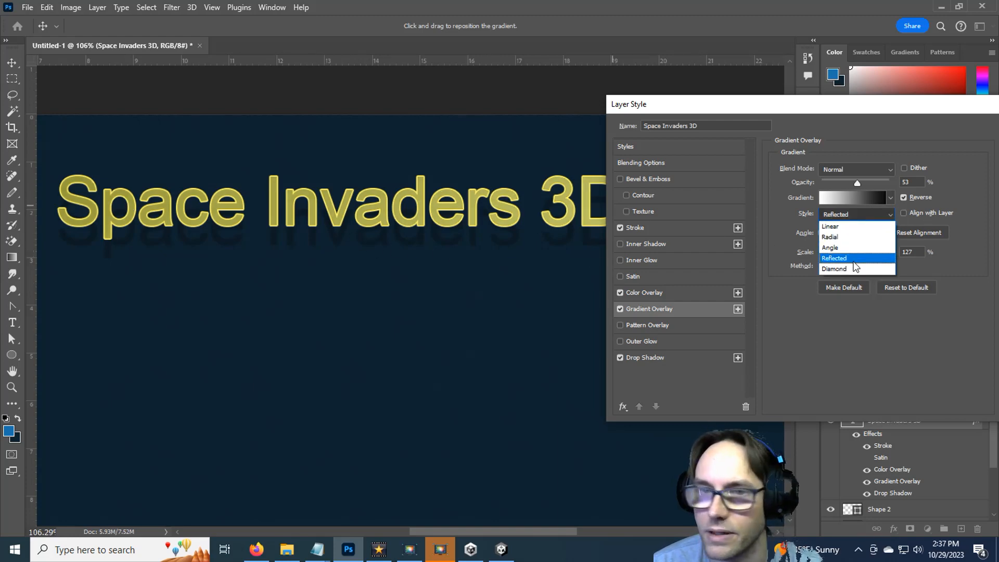
click(854, 268)
Step: Return the title's gradient overlay to the Linear style at 0° and compare it with Reverse off and on
drag(682, 110, 632, 279)
drag(862, 273, 808, 154)
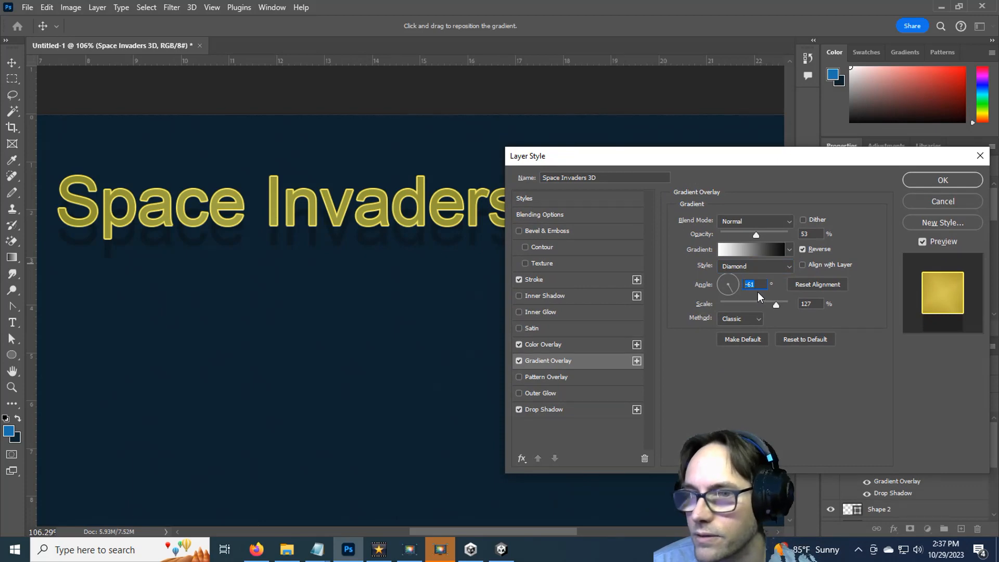
text(0)
click(787, 268)
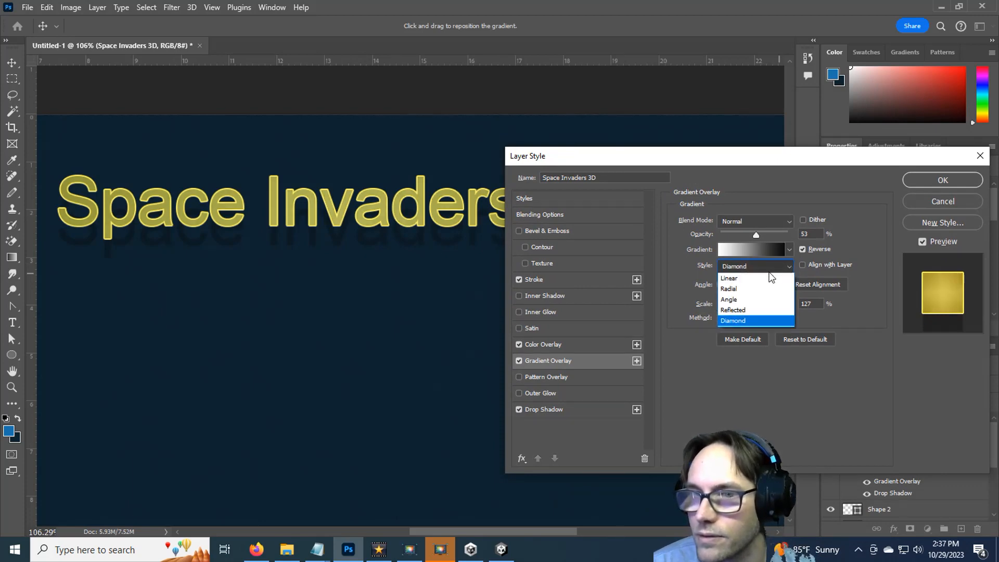
click(768, 281)
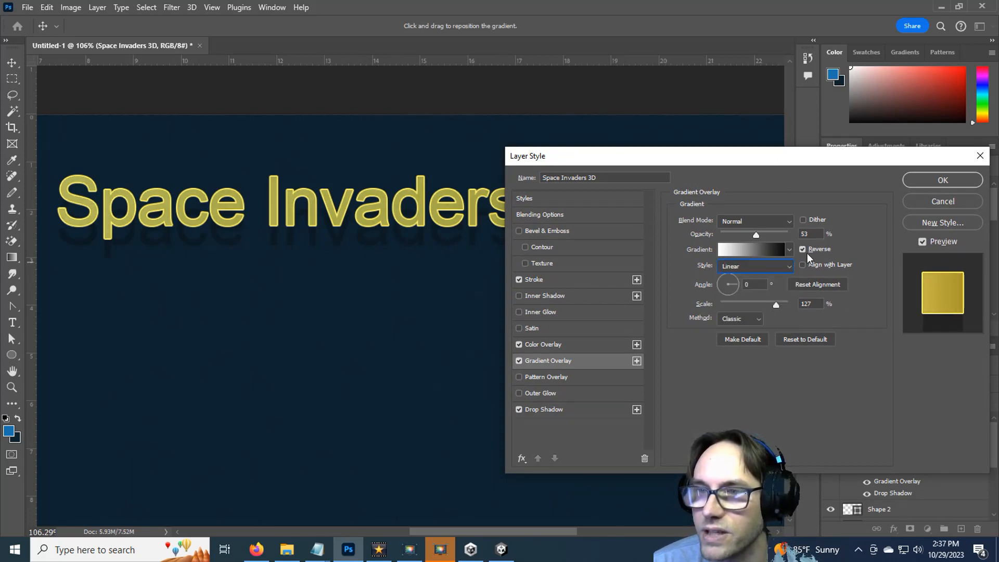
click(803, 250)
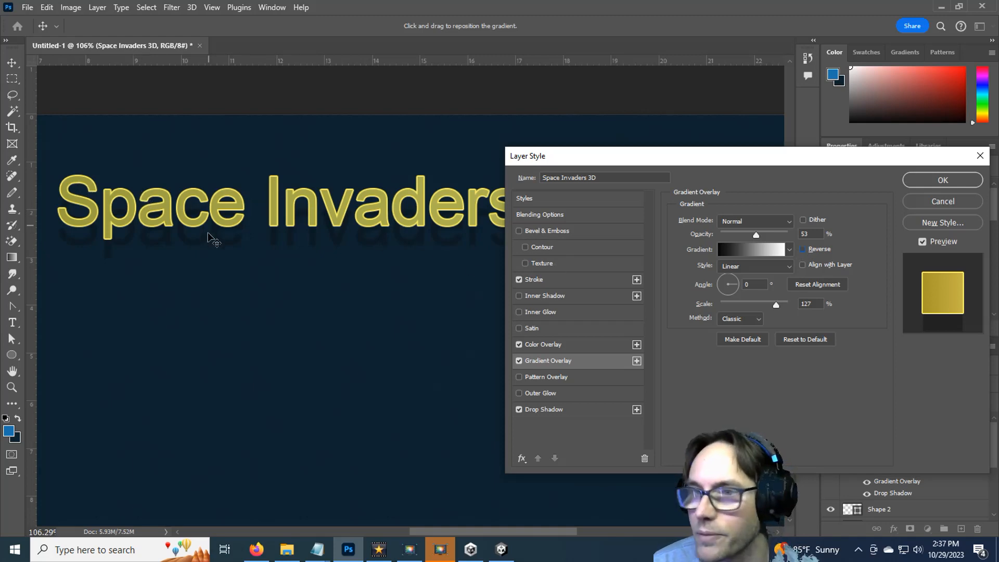
click(803, 249)
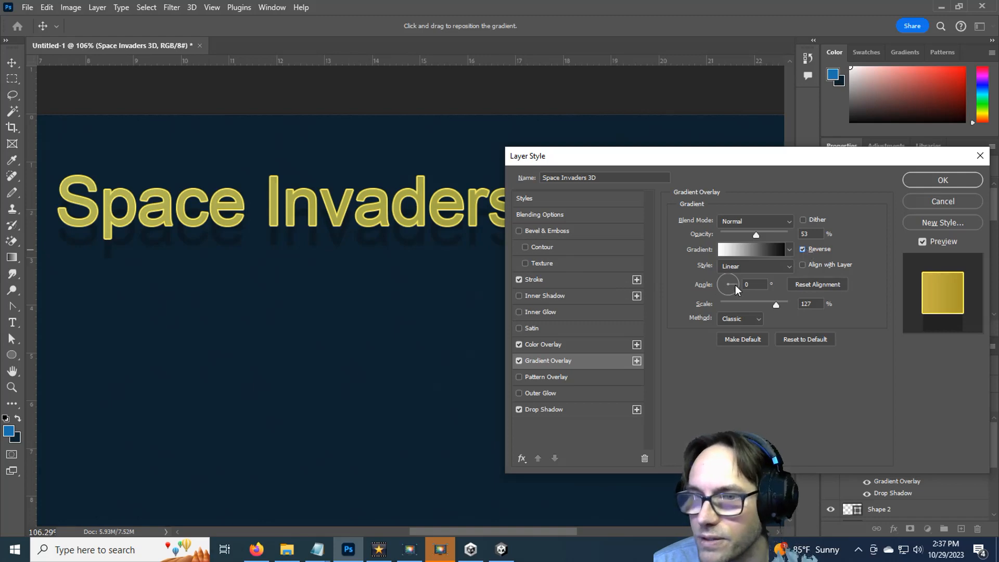
Step: Set the title's gradient overlay to a 90° angle and 100% opacity
text(90)
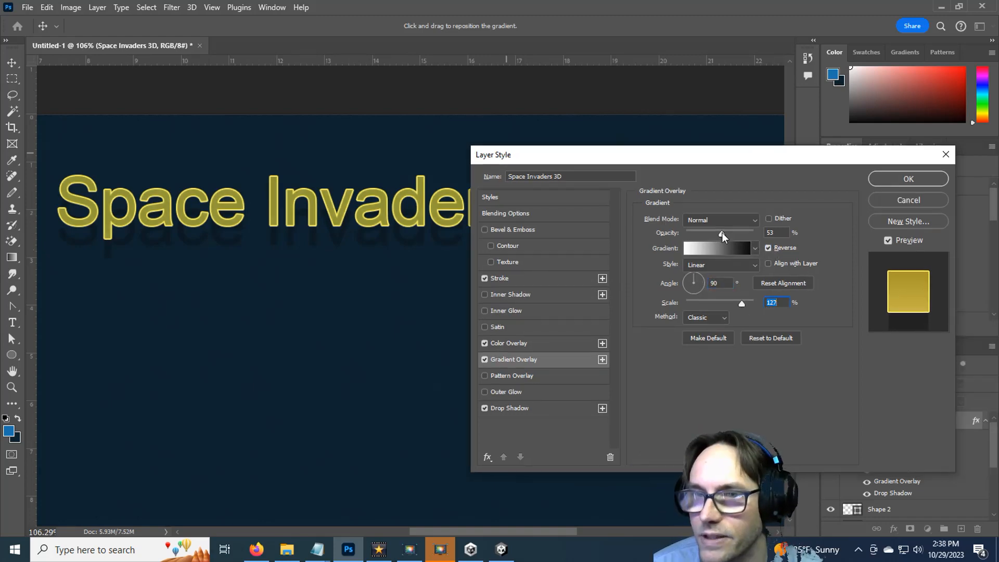
drag(722, 233, 737, 233)
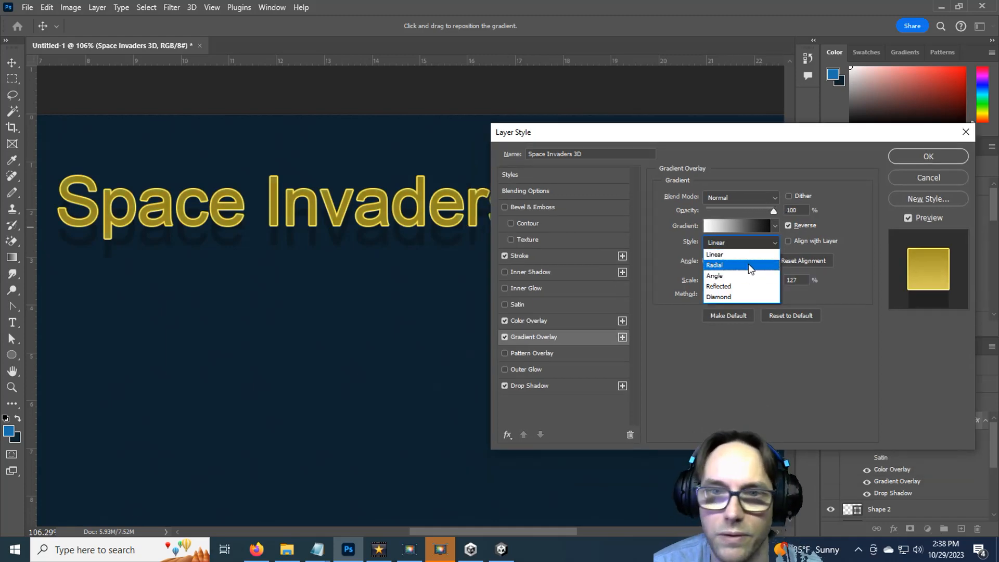
Step: Preview the Radial style on the title's gradient overlay, then restore Linear, keeping the whole title uncovered by the dialog
click(750, 263)
drag(615, 132, 573, 284)
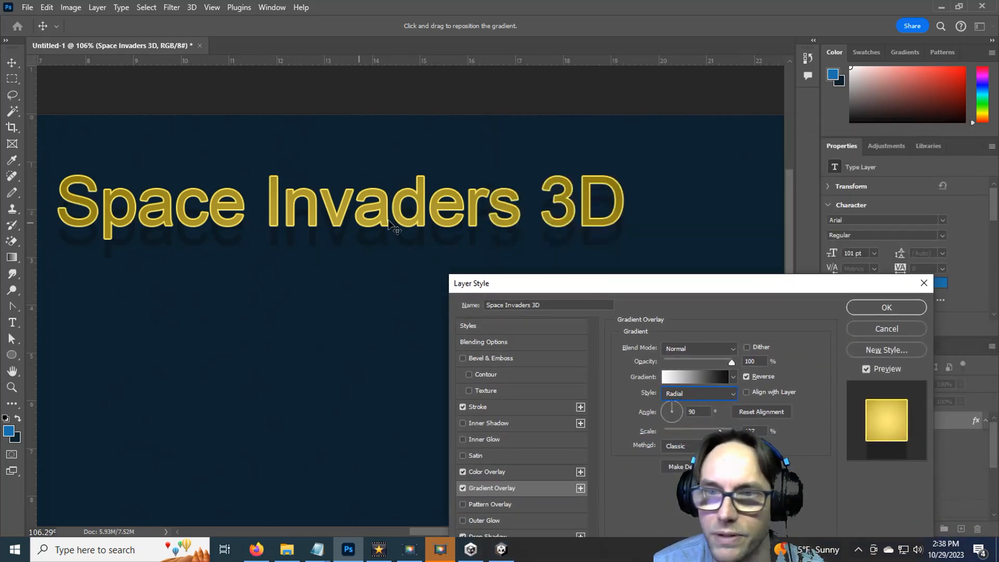
key(Up)
drag(537, 289, 471, 261)
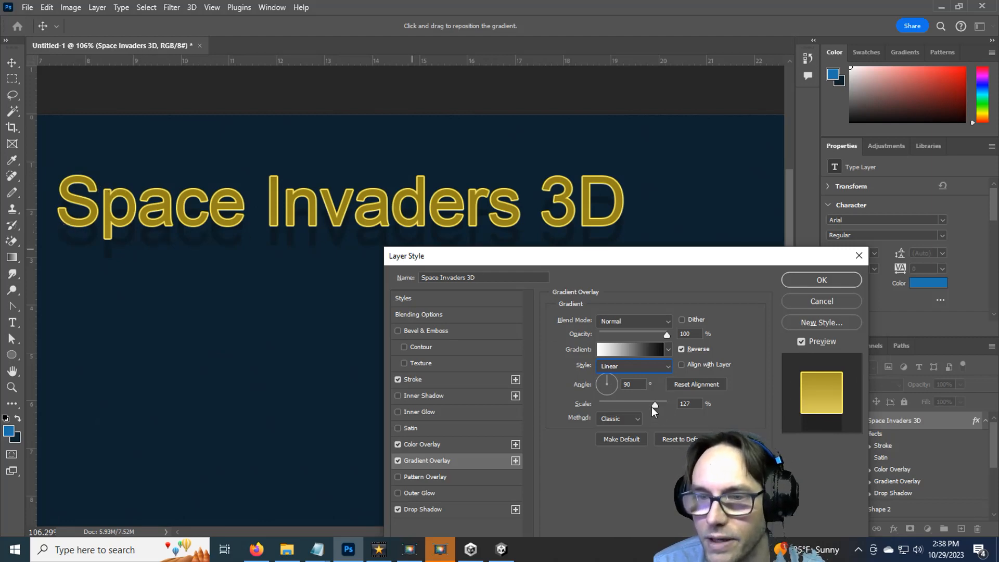
Step: Try 10% and 100% scale on the title's gradient overlay, preview 0° and 45° angles, and return the angle to 90°
drag(653, 405, 559, 391)
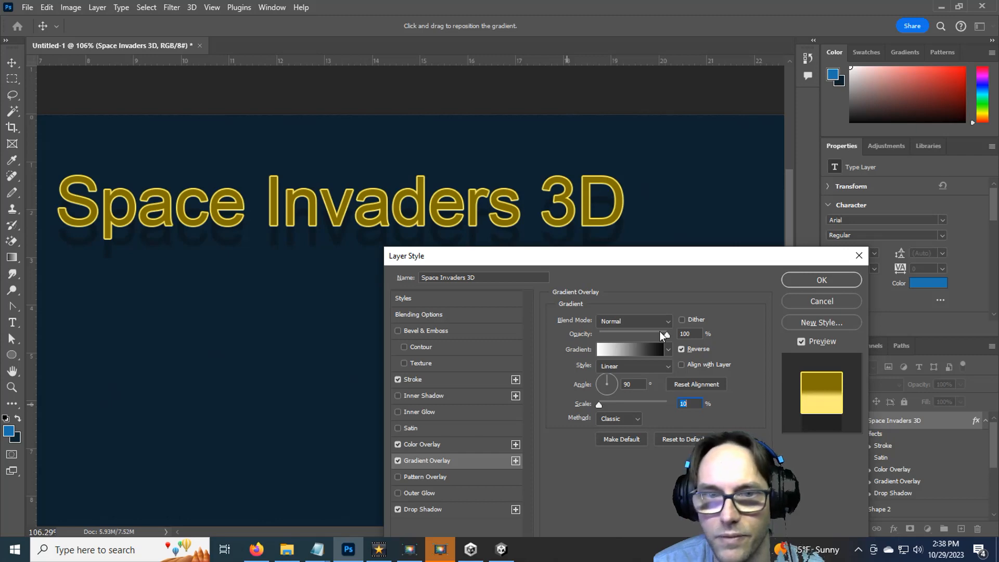
drag(599, 404, 641, 404)
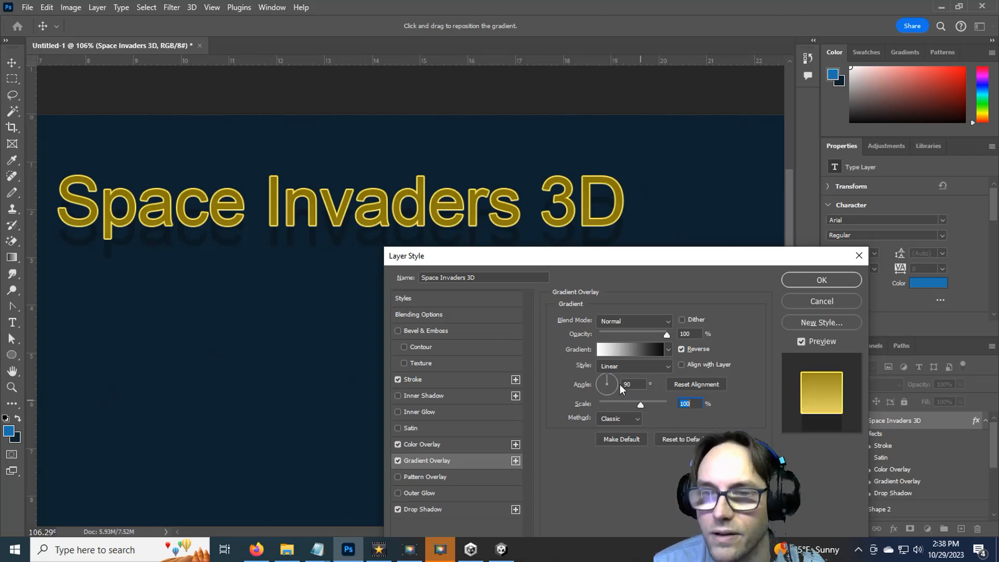
double_click(633, 385)
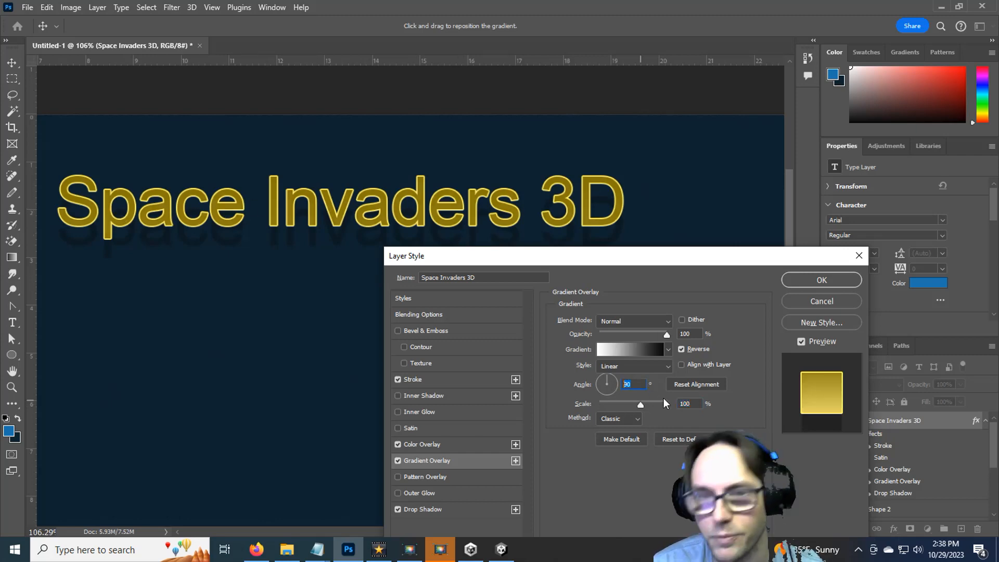
text(0)
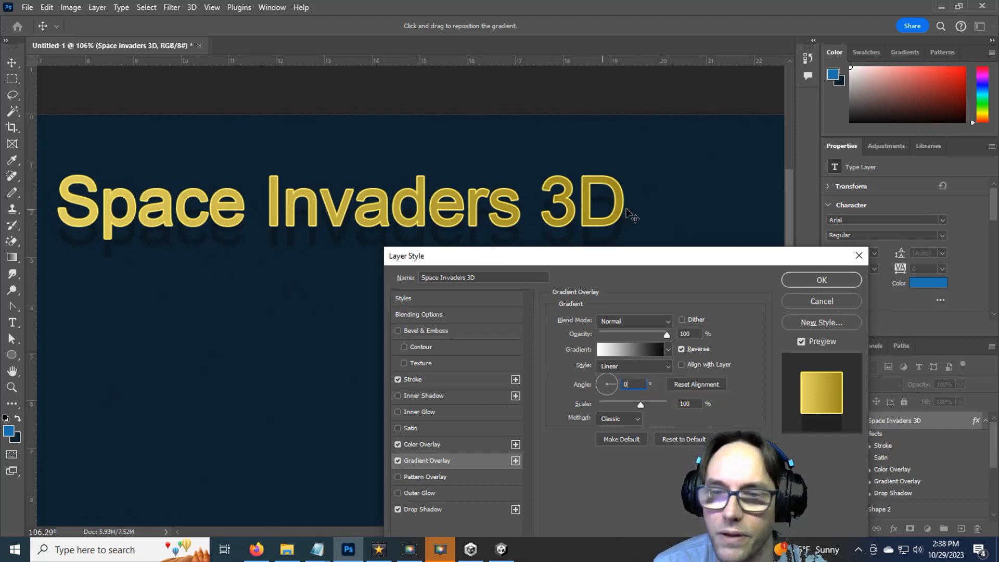
drag(635, 384, 590, 389)
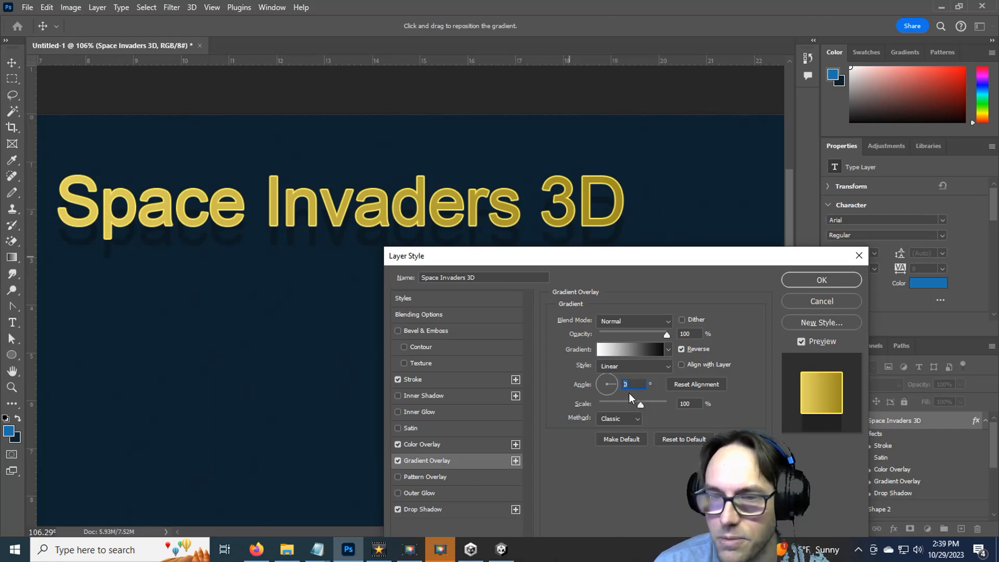
text(45)
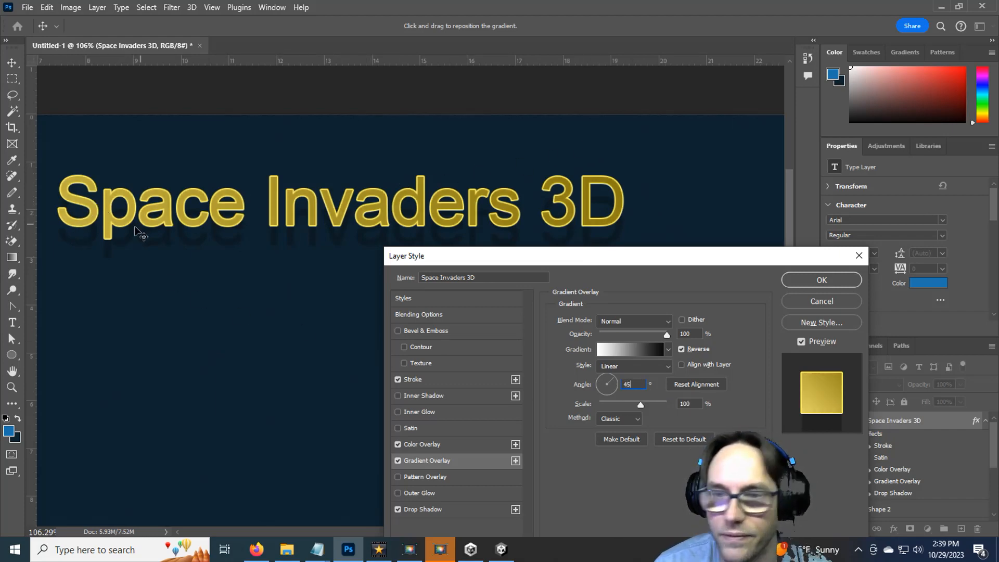
double_click(641, 384)
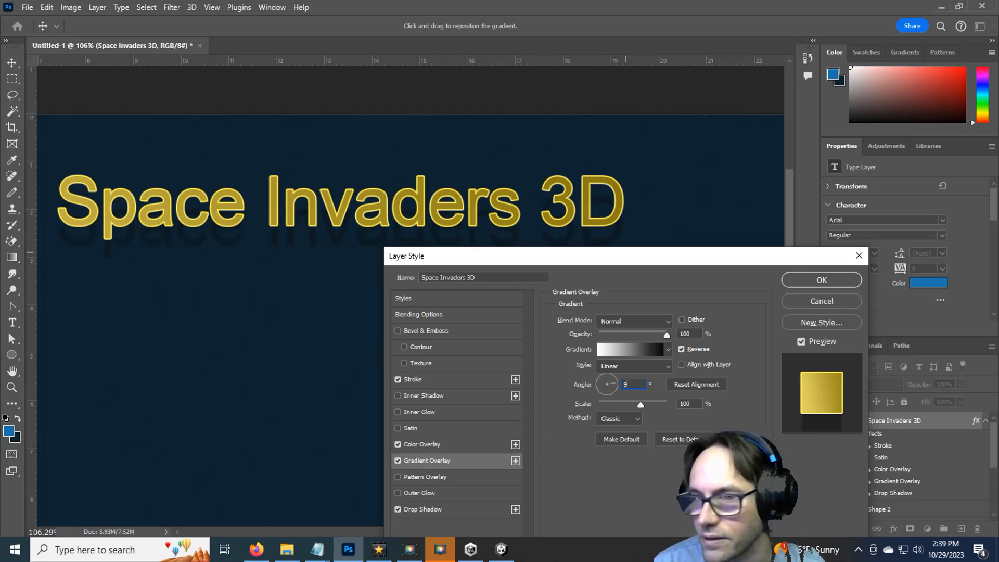
text(90)
Step: Set the title's gradient overlay to the Reflected style with Reverse off, trying a 150% scale before reducing the scale
click(669, 350)
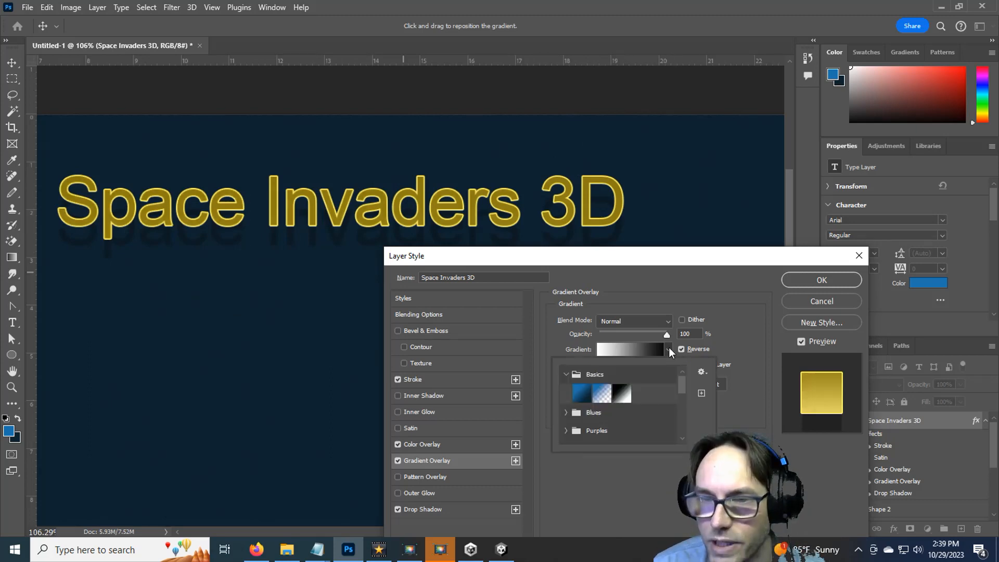
click(670, 348)
click(669, 366)
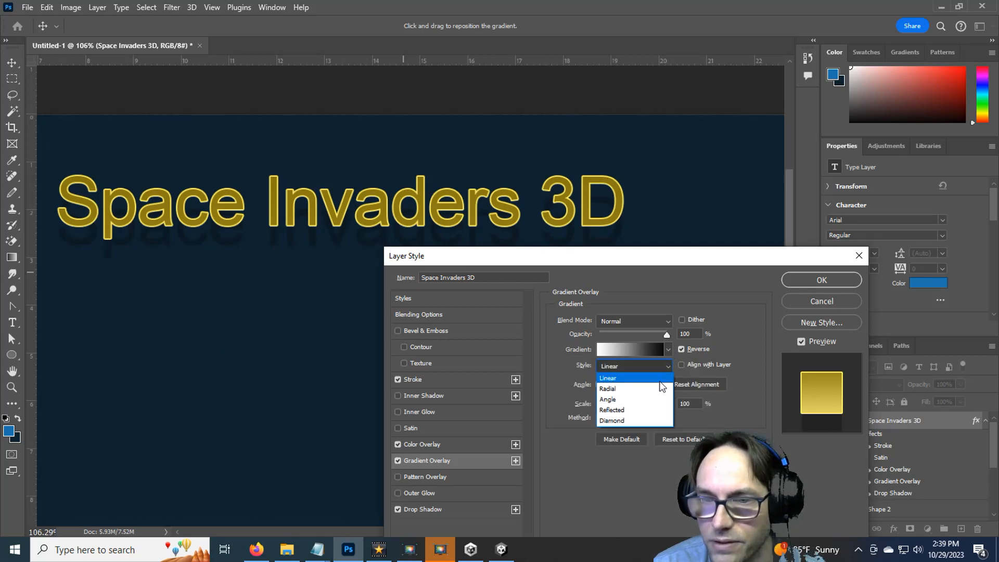
click(630, 406)
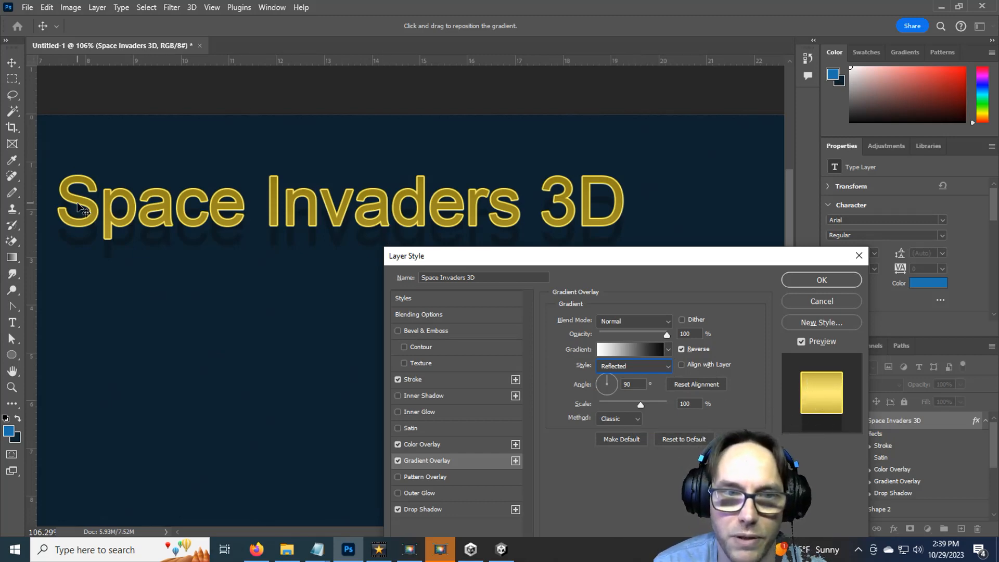
drag(640, 404, 693, 395)
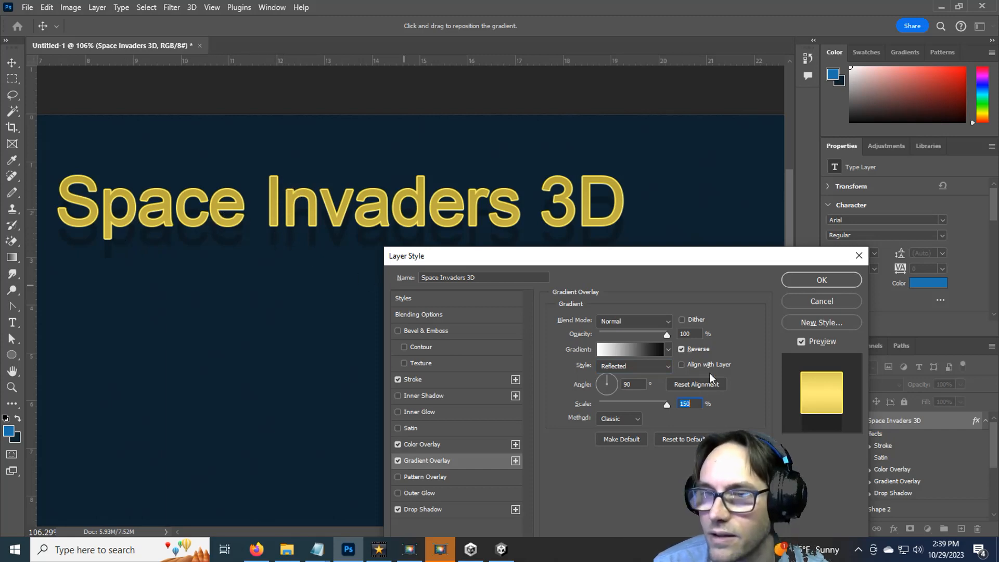
click(682, 350)
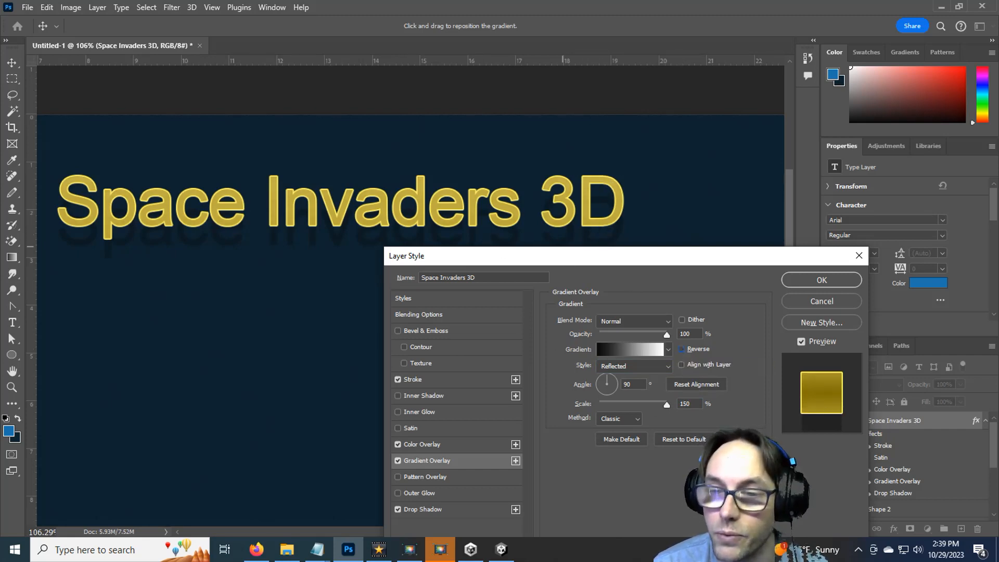
drag(667, 403, 584, 399)
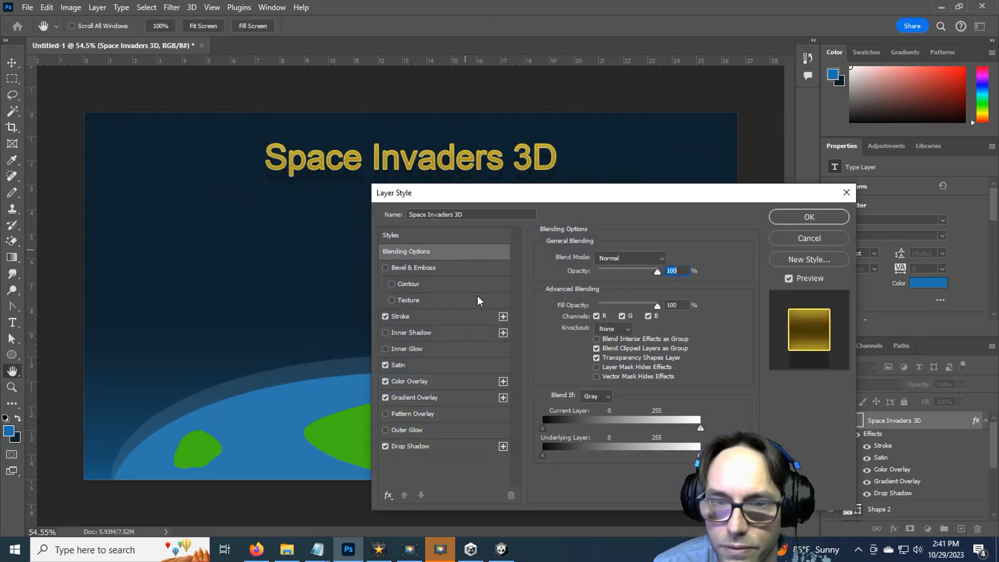
Step: Compare the title without its drop shadow, set the shadow's distance to 11 px and apply the layer style
click(384, 446)
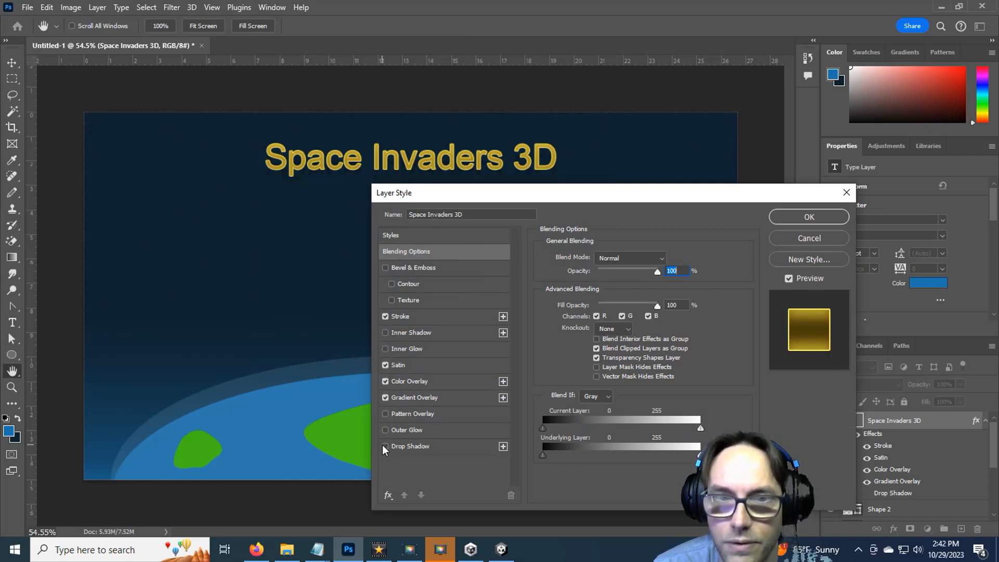
click(415, 448)
drag(606, 316, 595, 316)
drag(625, 207, 516, 204)
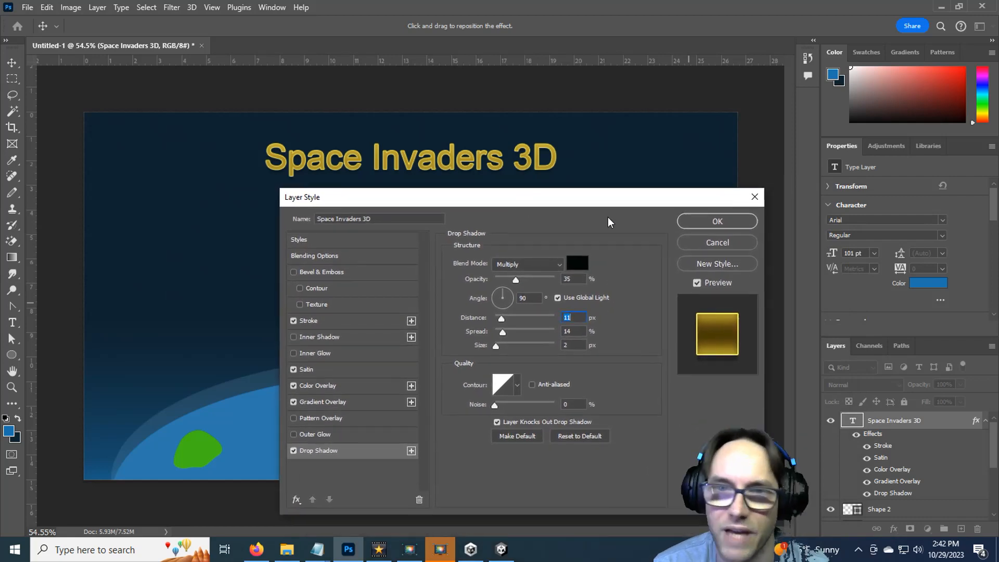
click(717, 221)
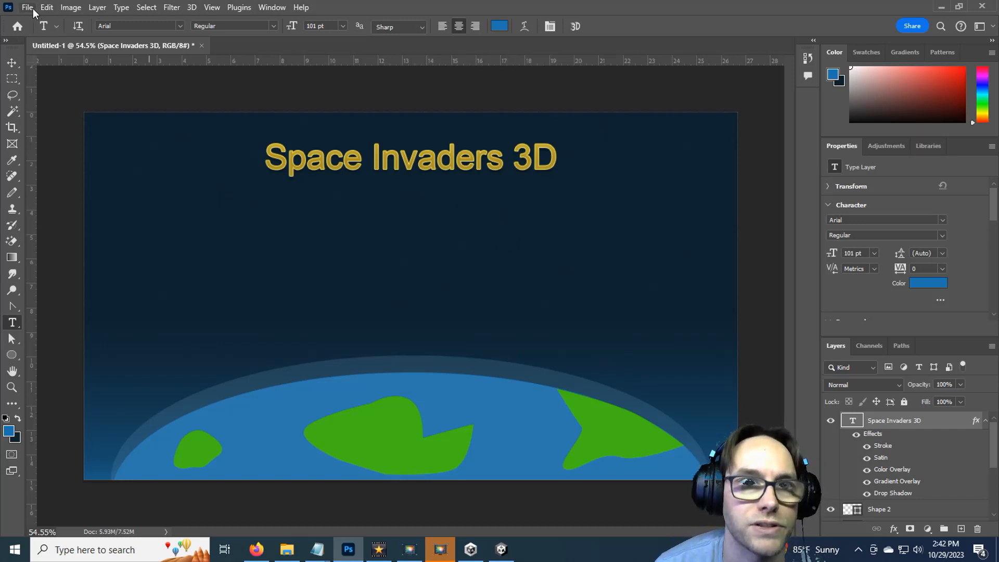
Step: Save a layered Photoshop-format copy on the computer as SpaceInvaders_Title_Screen in the Classes folder, with Maximize Compatibility on
click(33, 8)
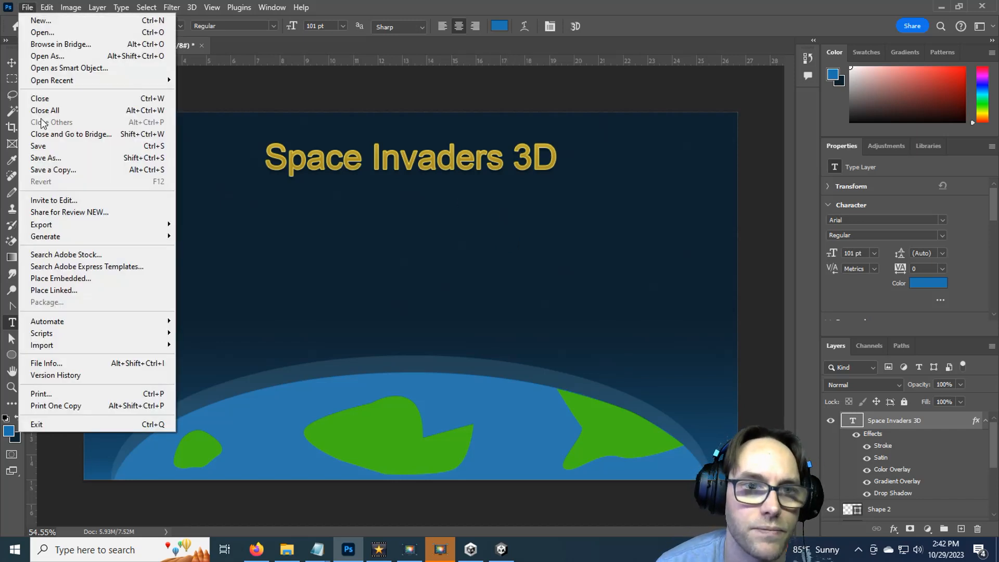
click(62, 168)
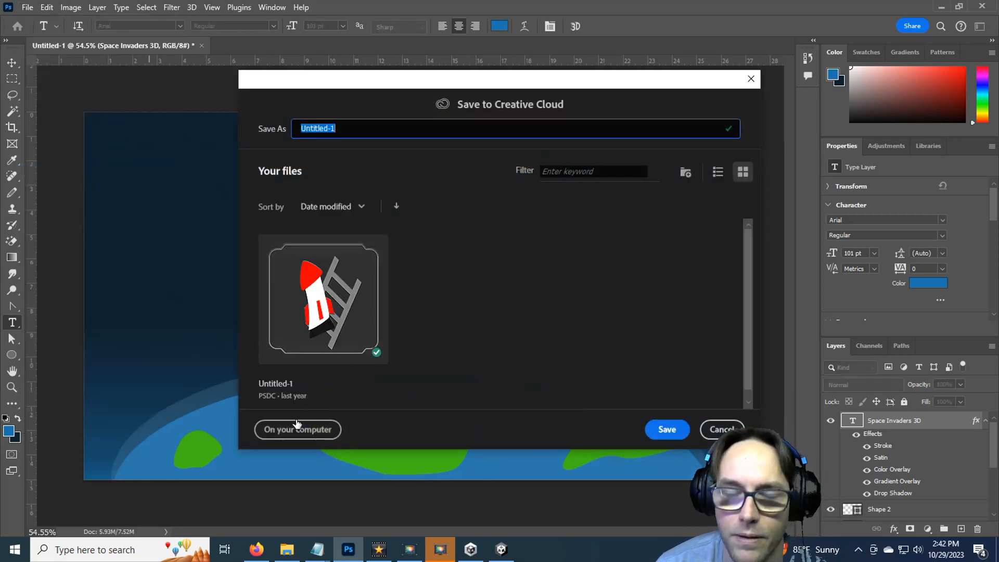
click(300, 428)
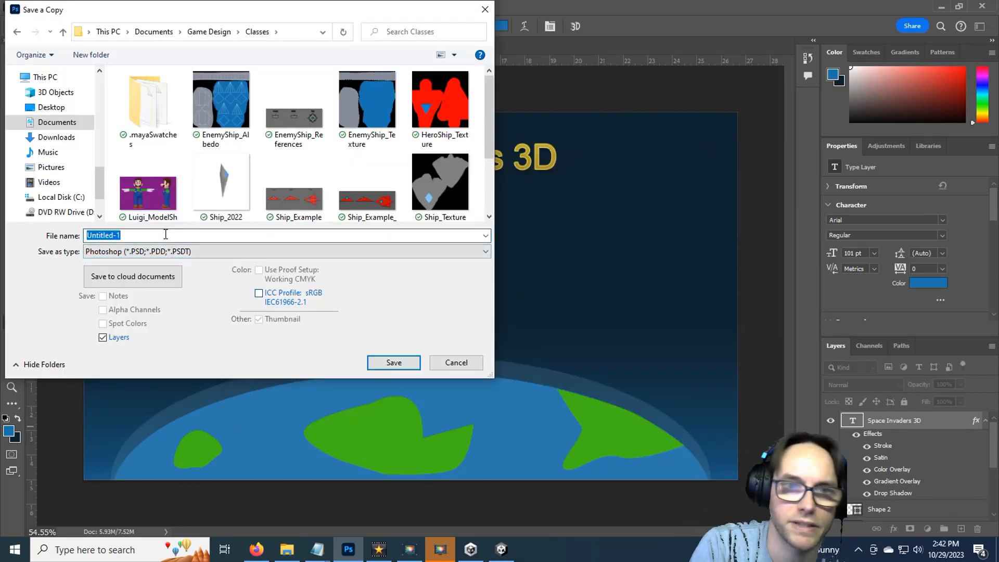
text(SpaceIn)
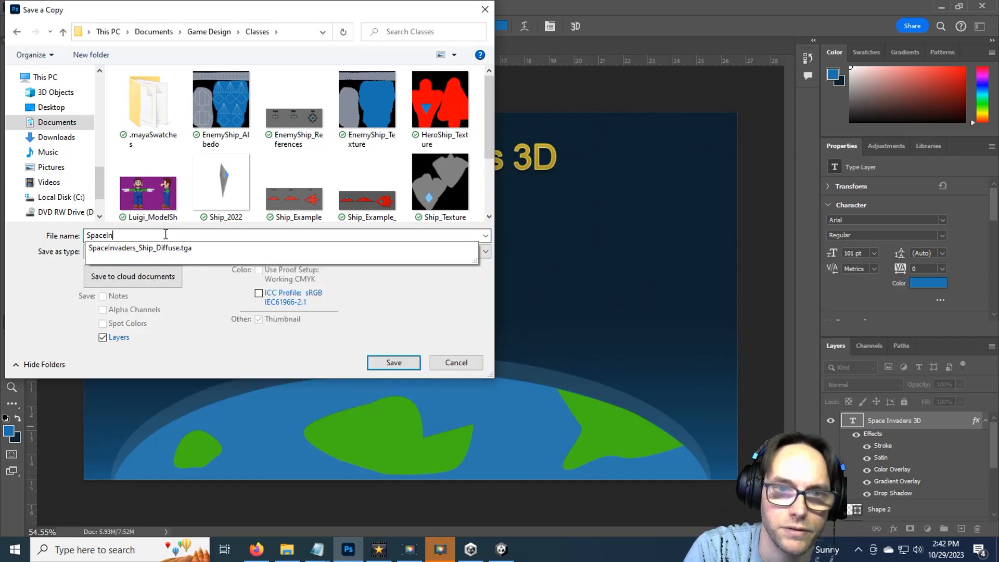
text(vaders_ti)
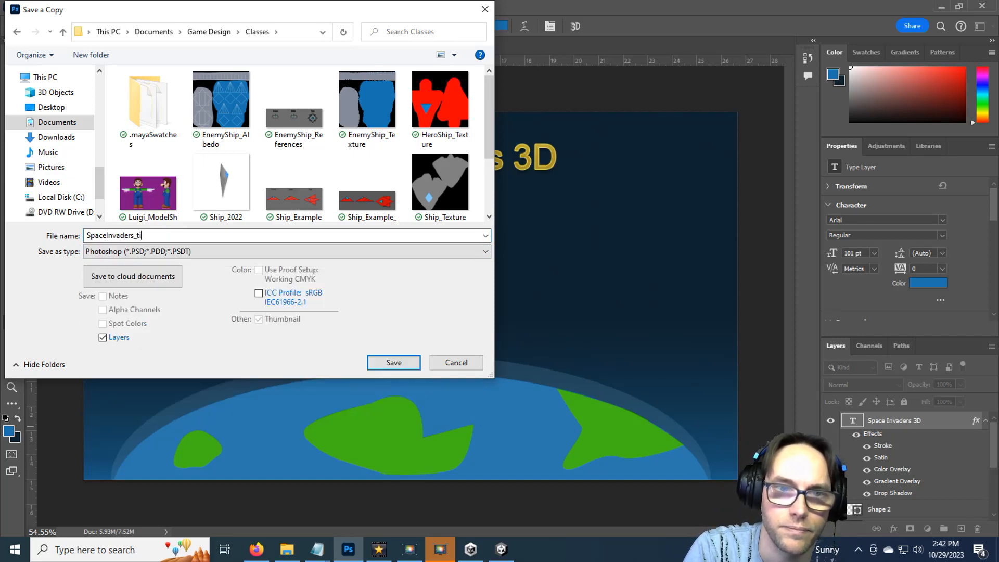
key(BackSpace)
text(Title_Screen)
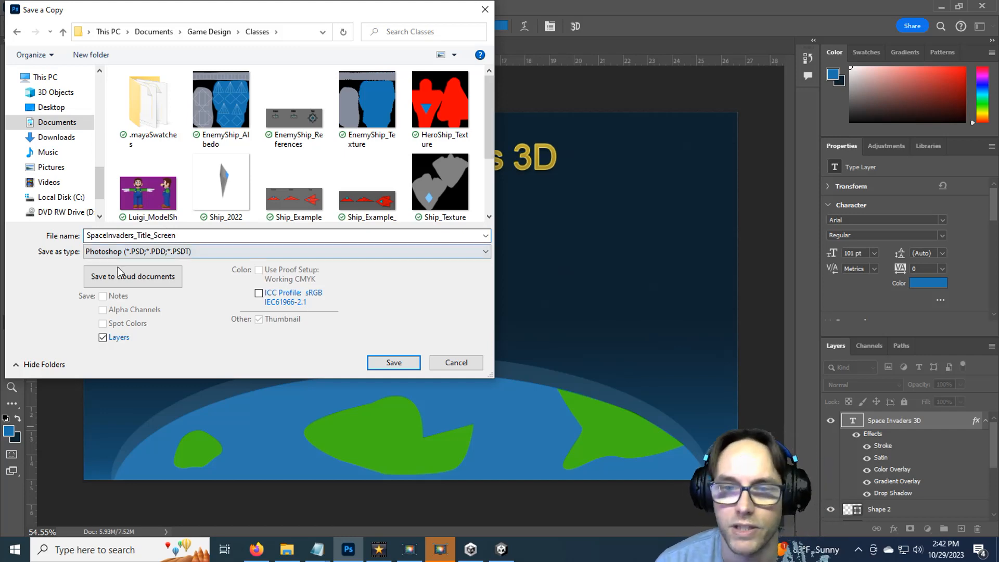
click(394, 363)
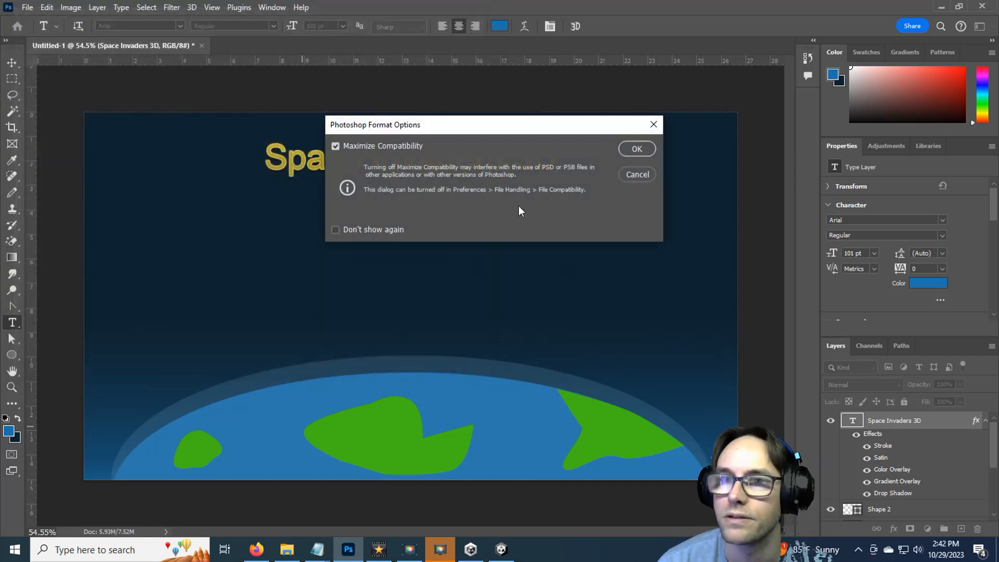
click(636, 149)
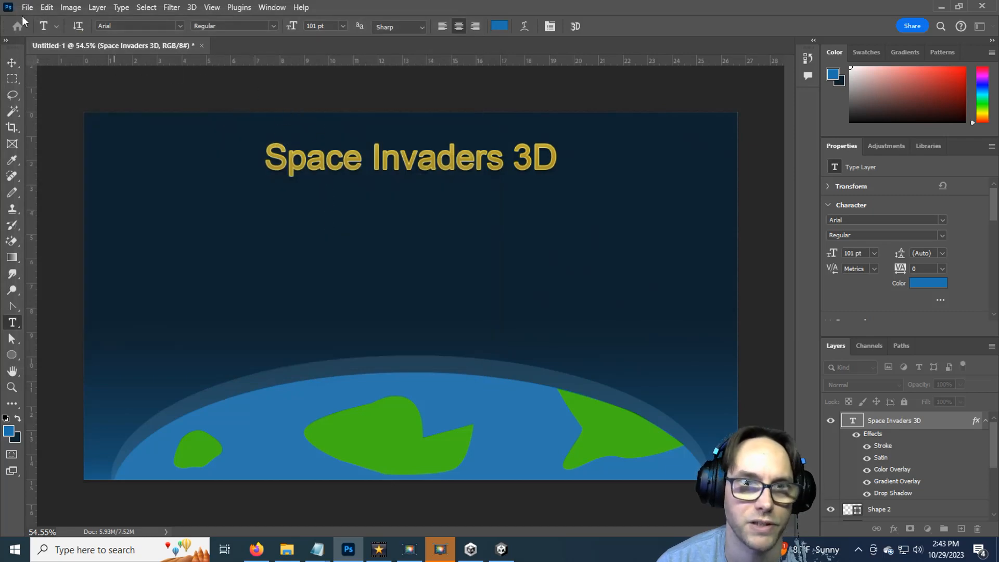
Step: Begin saving another copy of the artwork on the computer, choosing the PNG format
click(28, 8)
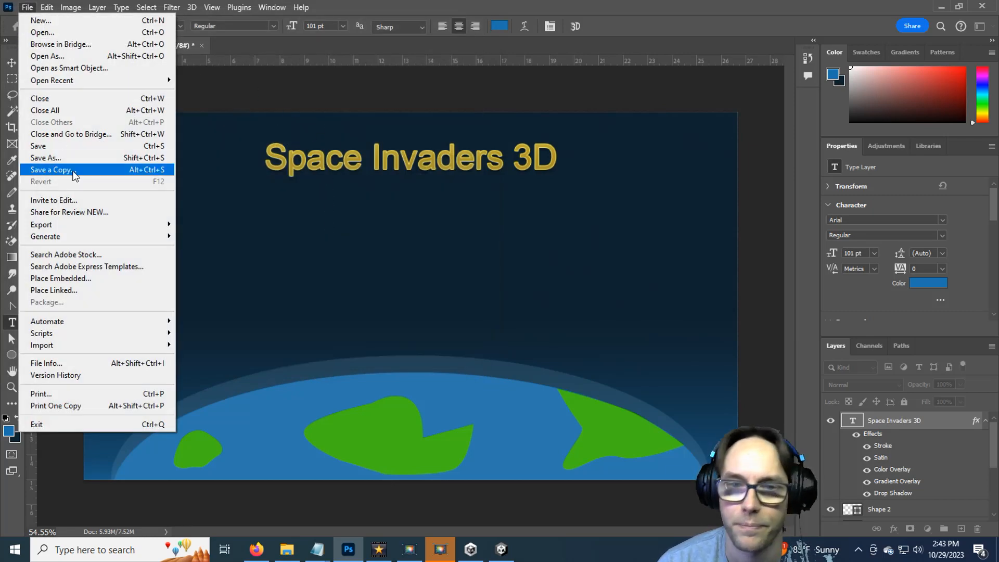
click(53, 170)
click(299, 430)
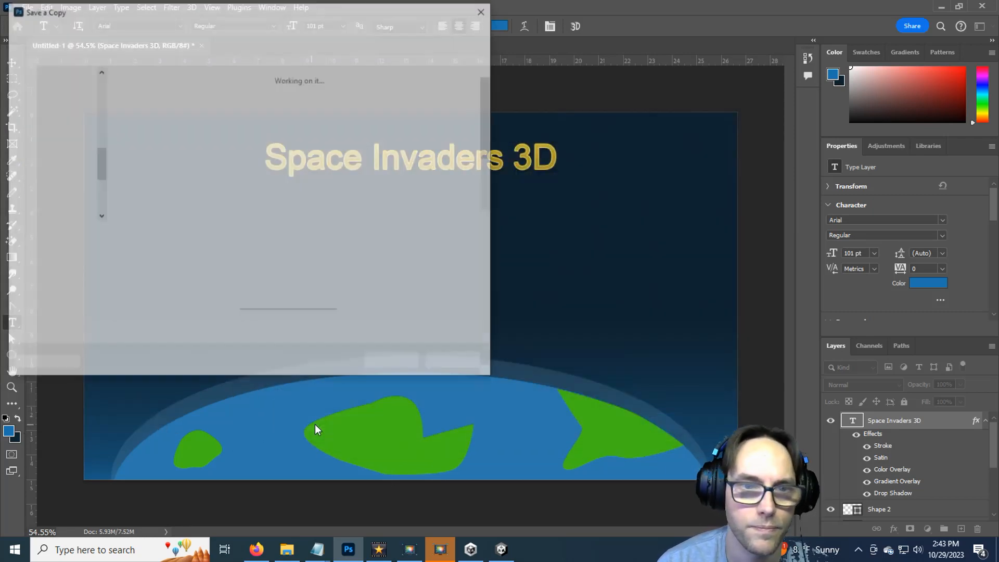
click(165, 252)
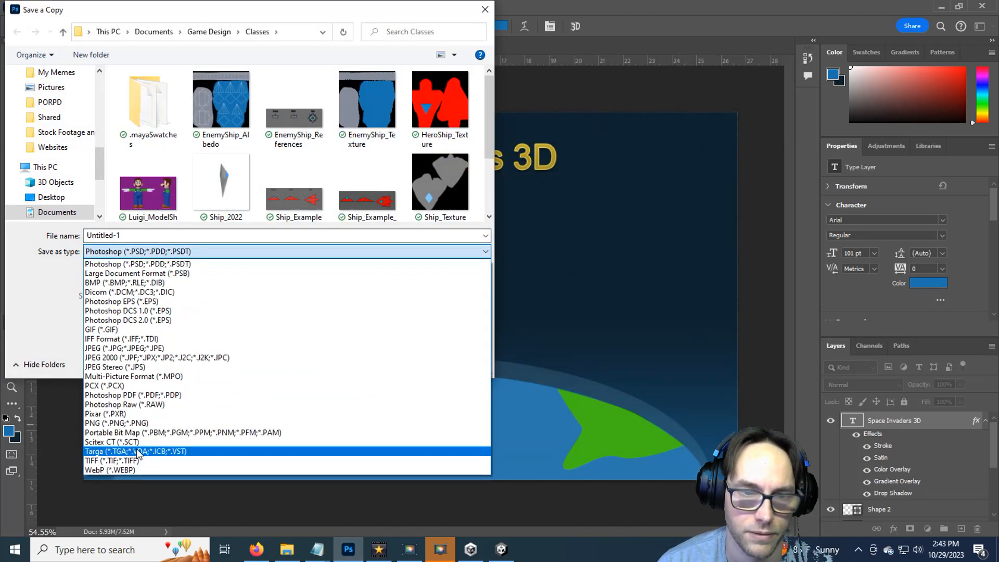
click(129, 423)
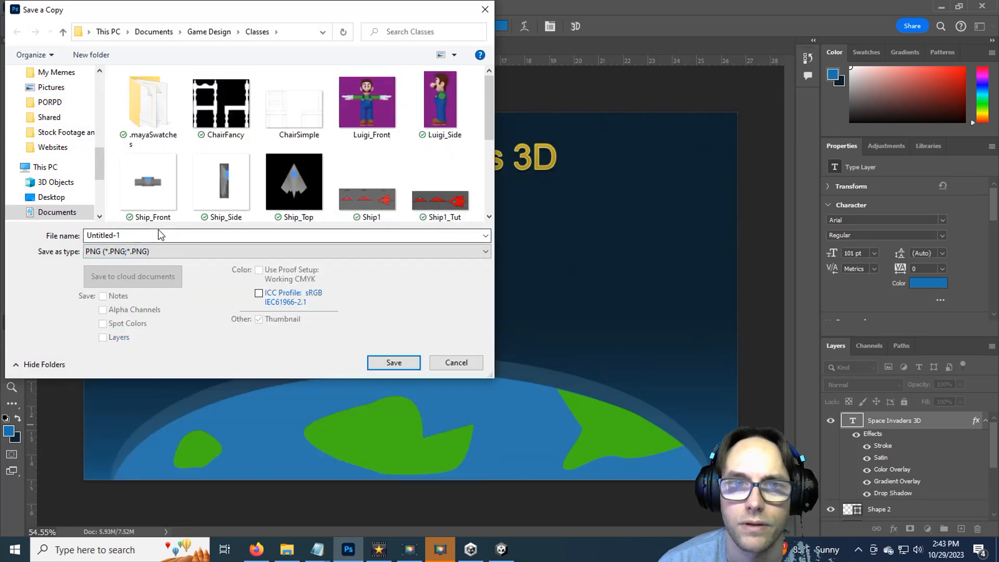
Step: Name the PNG copy SpaceInvaders_Title_Screen and save it in the Classes folder
double_click(183, 235)
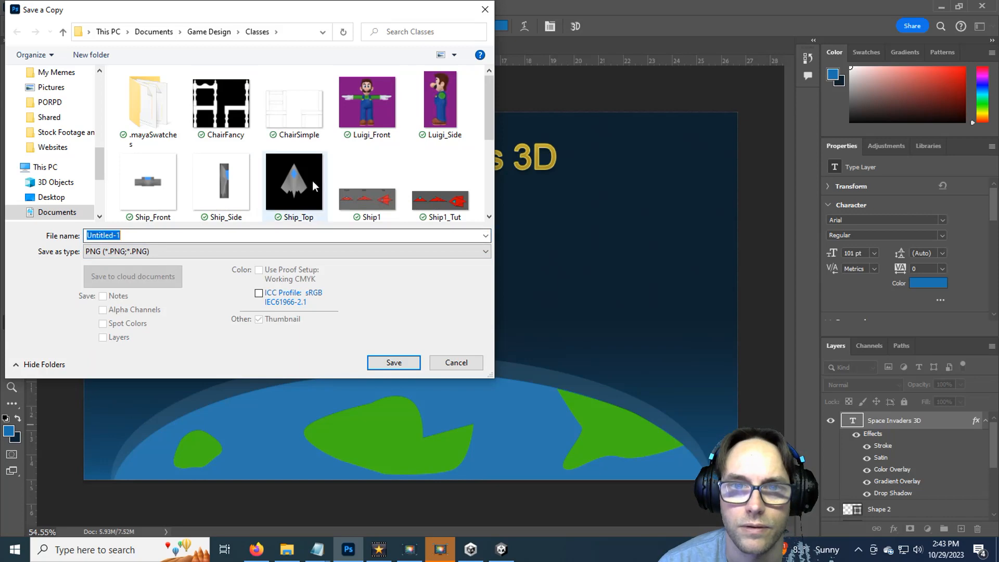
scroll(346, 159, down, 3)
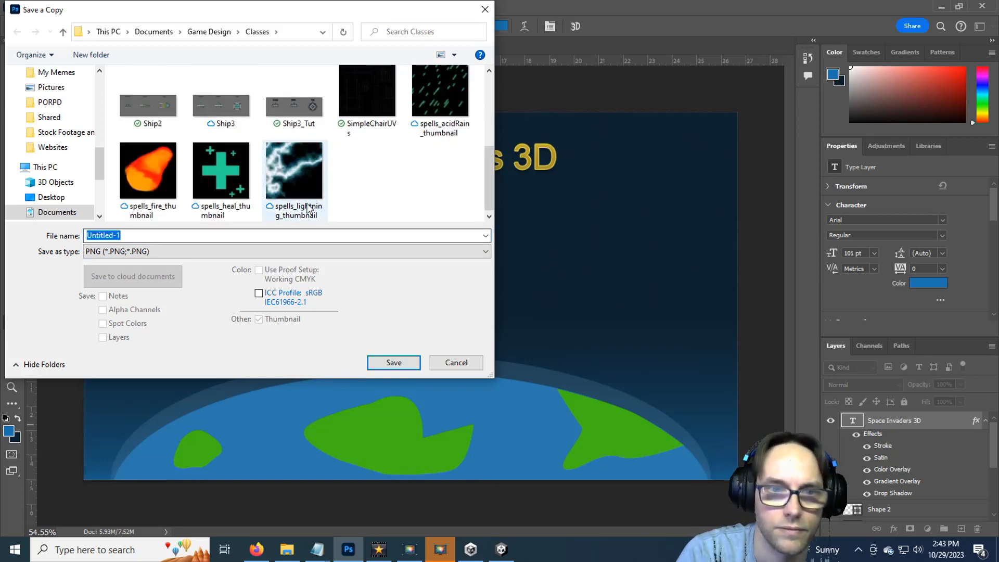
text(Space)
key(Down)
key(Down)
key(BackSpace)
key(BackSpace)
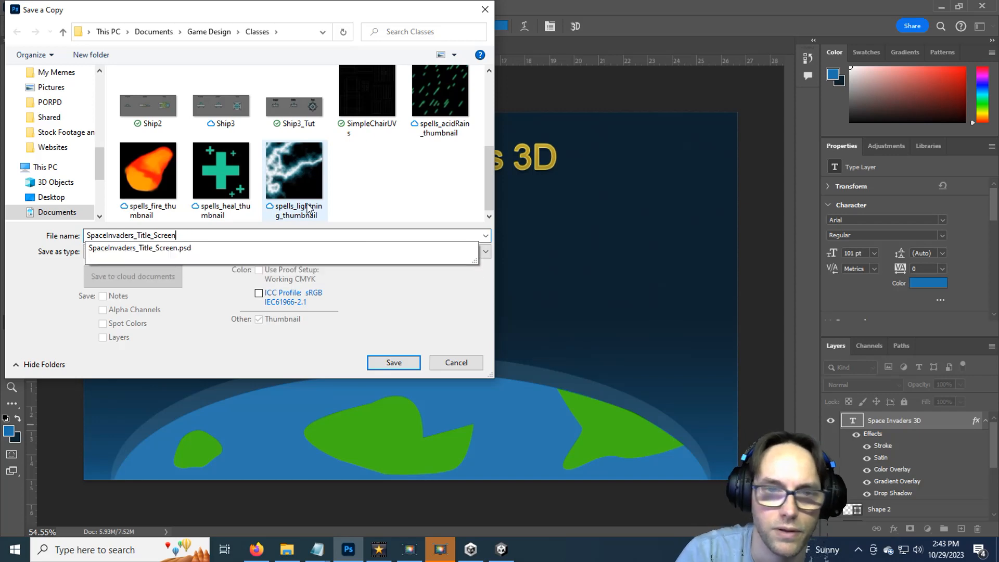
click(193, 343)
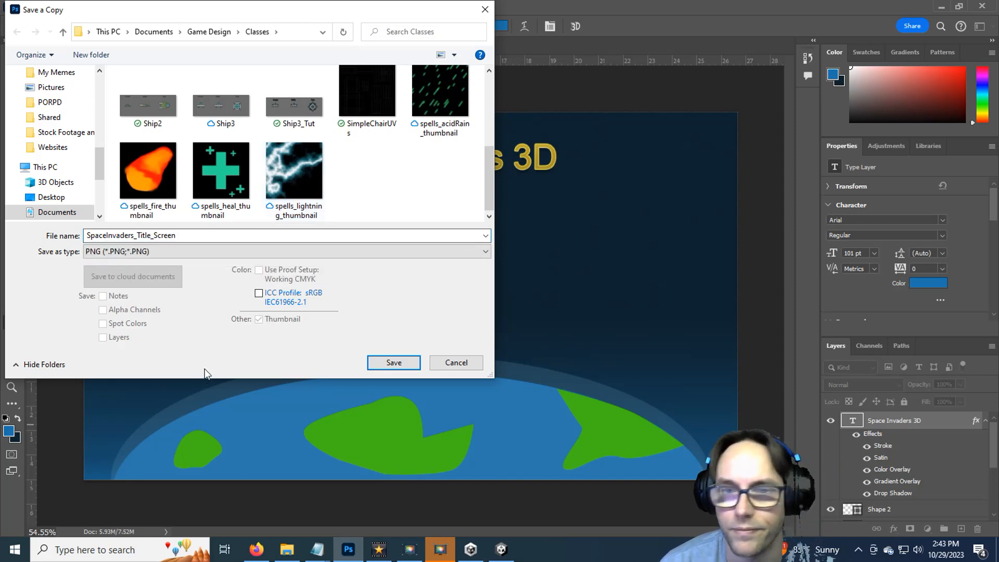
click(393, 362)
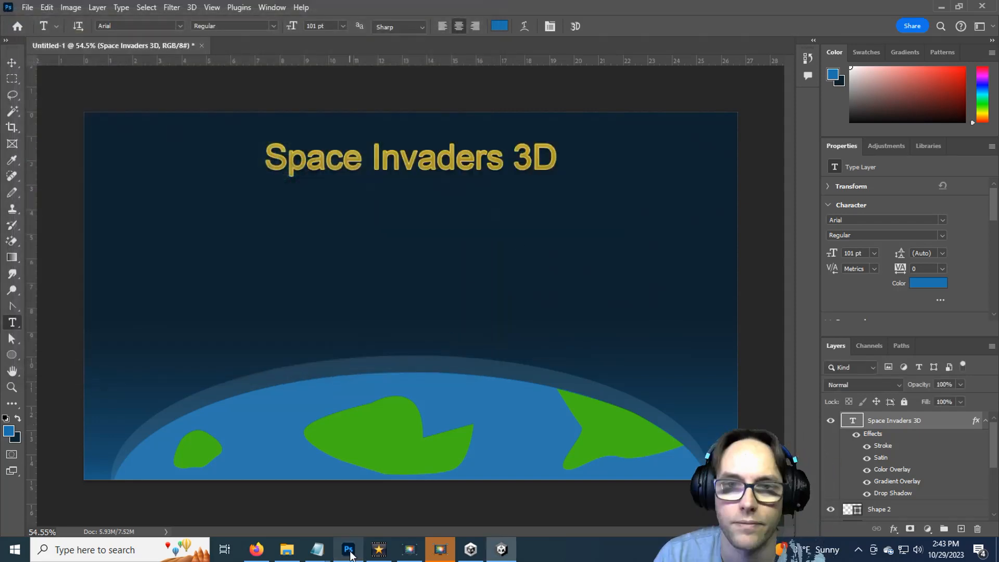
Step: Switch to Unity and open the project's Textures folder
click(495, 556)
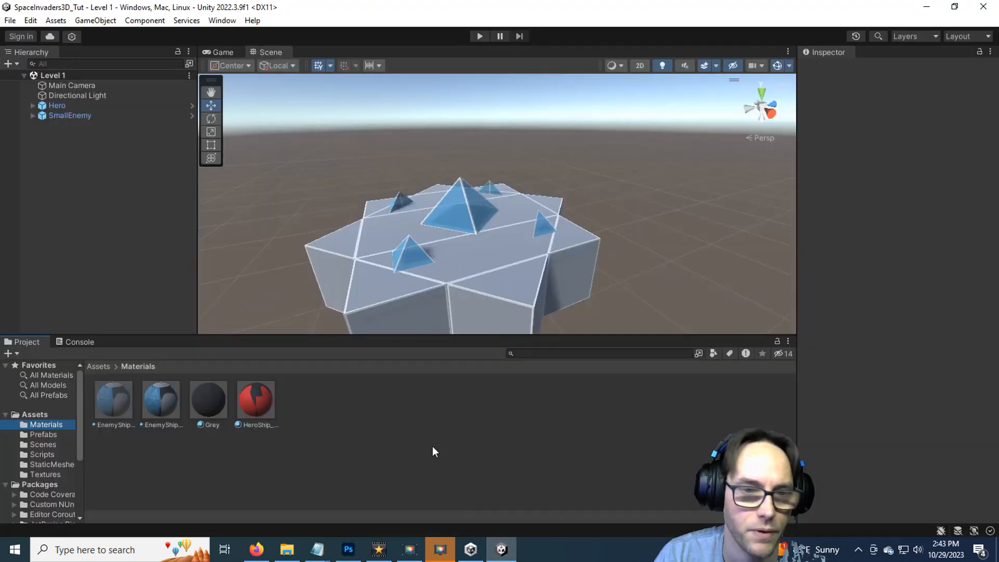
click(44, 474)
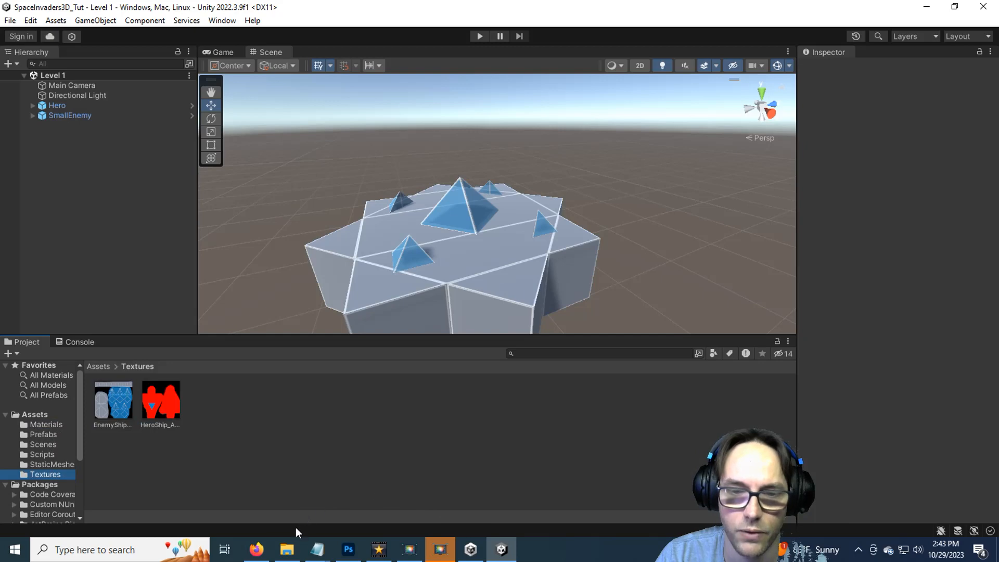
Step: Import the SpaceInvaders_Title_Screen PNG from the Classes folder into the project's Textures folder
click(287, 548)
click(705, 254)
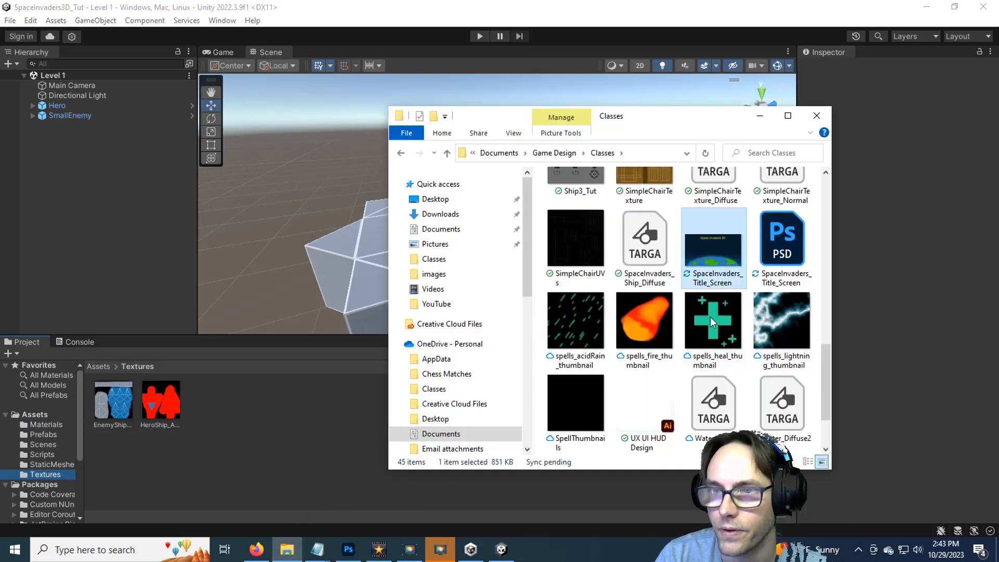
drag(717, 248, 267, 436)
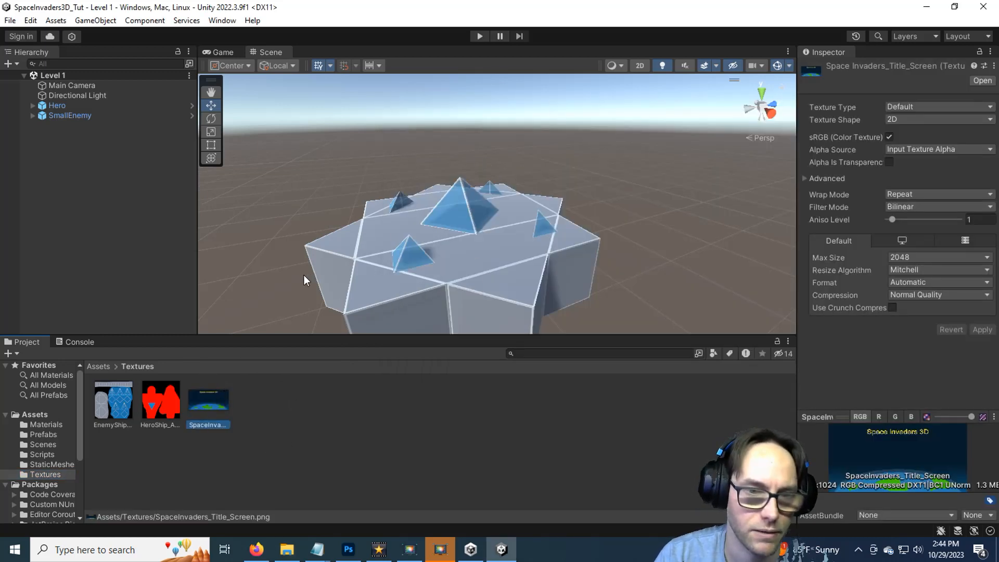
Step: Open the Main Menu scene and add a UI Image to it, keeping the default object name
click(47, 446)
double_click(165, 412)
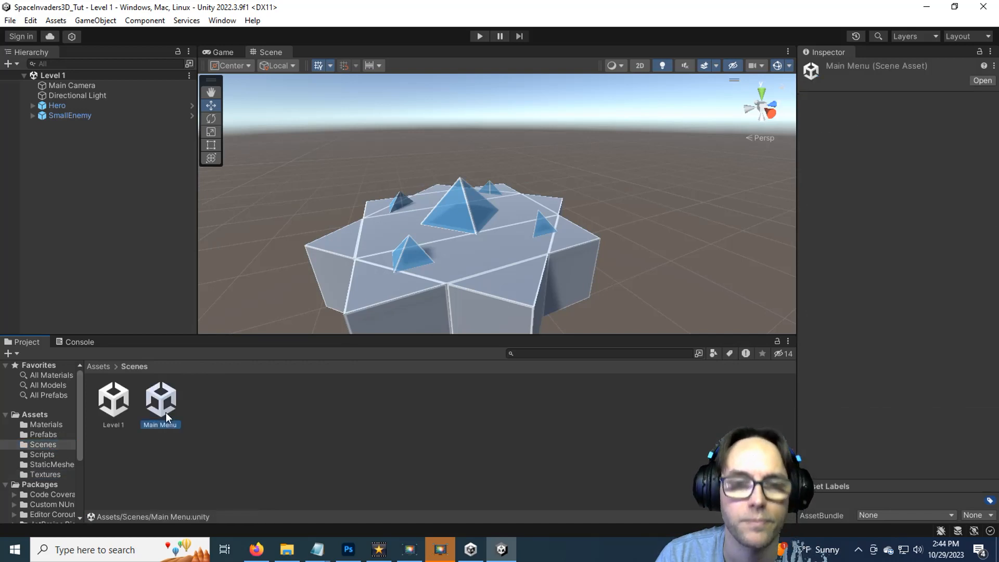
right_click(87, 141)
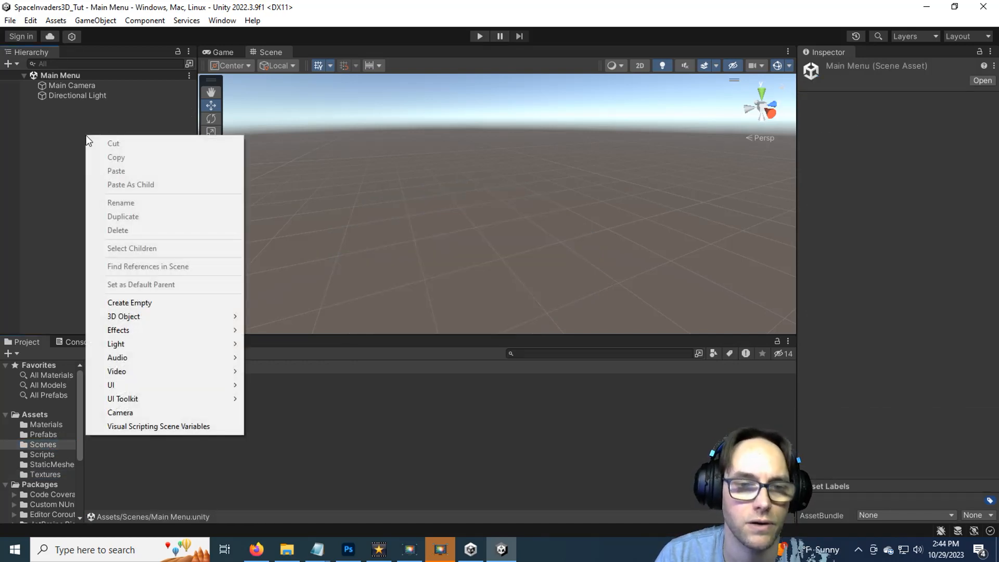
mouse_move(139, 380)
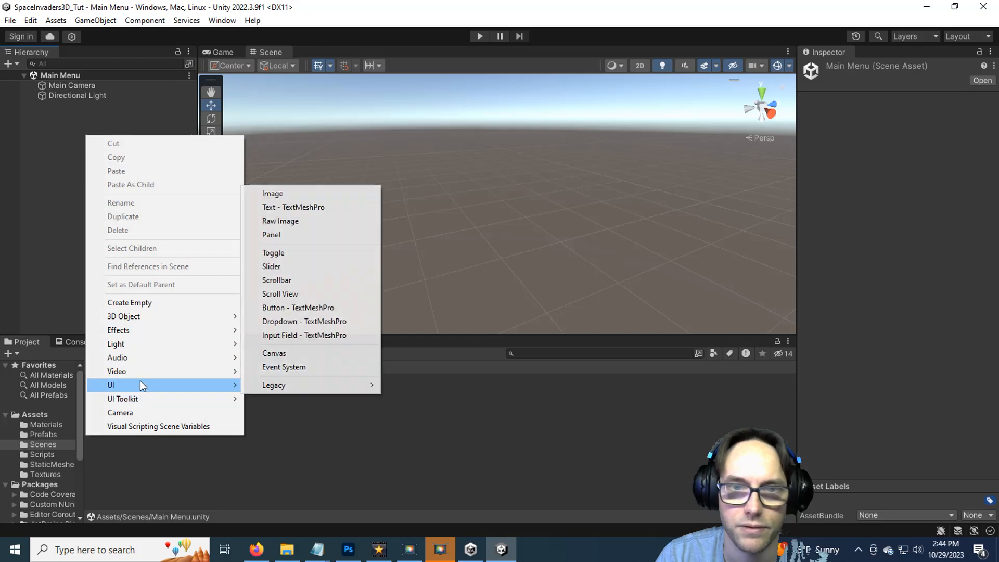
click(317, 192)
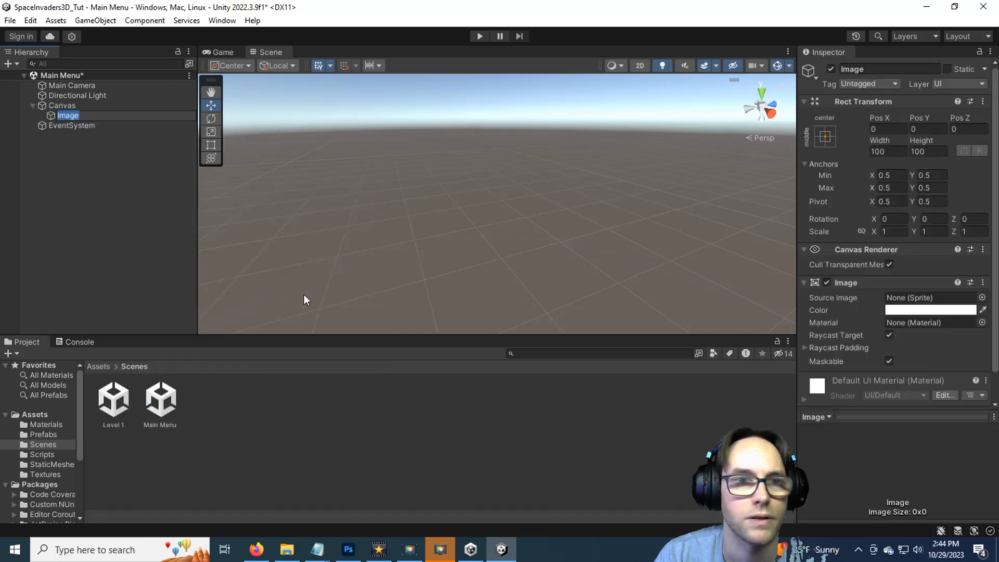
key(Return)
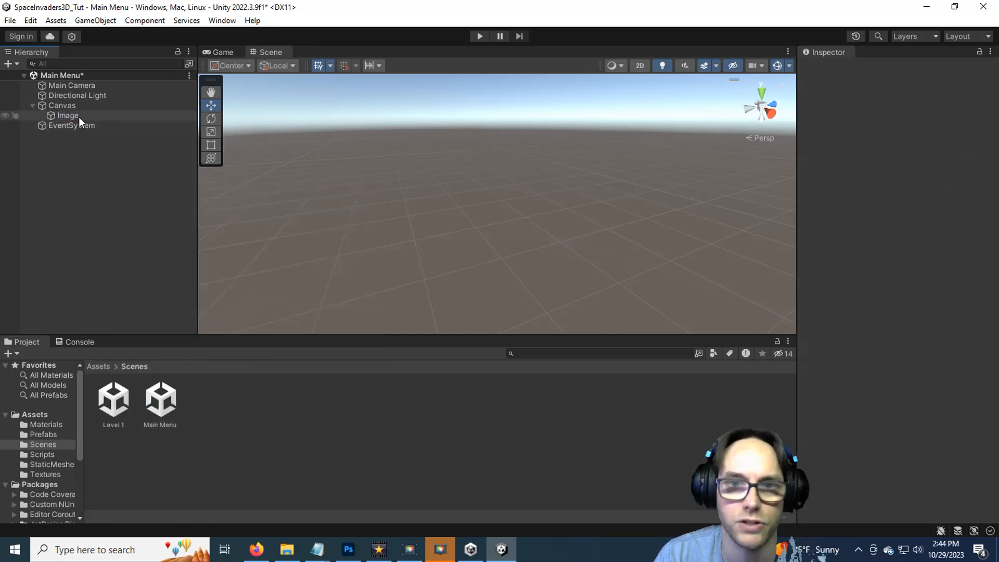
Step: Frame the new Image in the Scene view with its whole canvas in sight, and open the Textures folder
key(f)
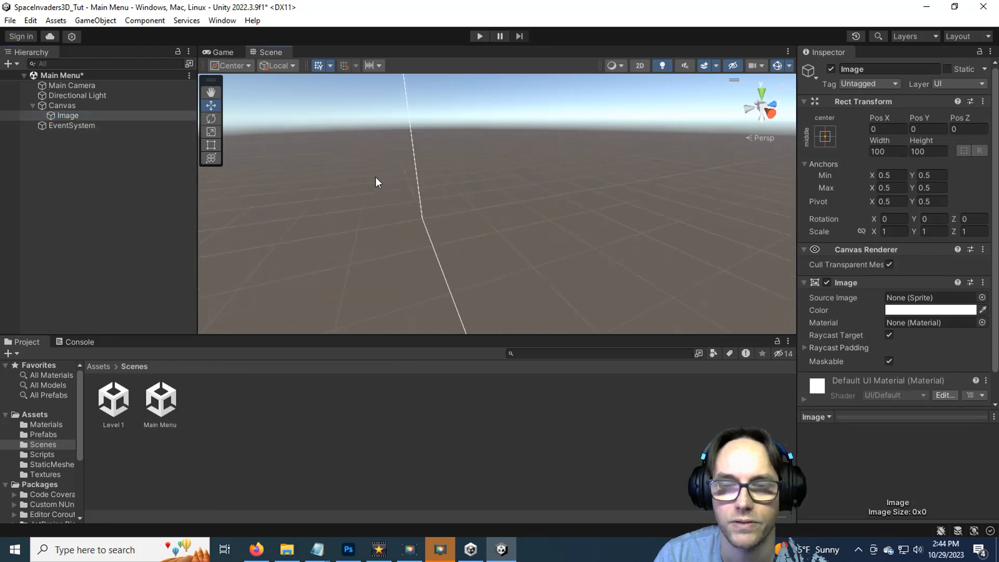
scroll(367, 221, down, 10)
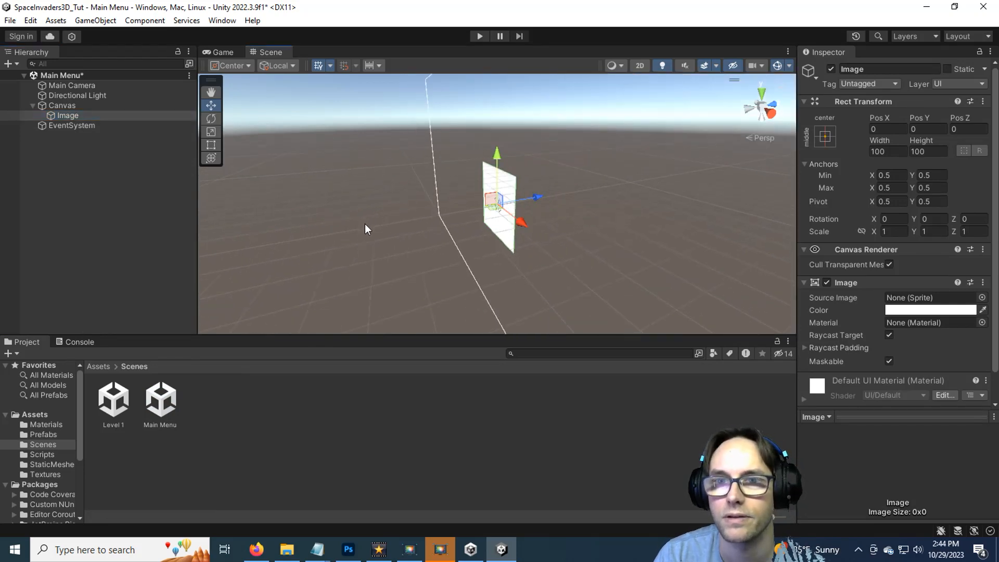
drag(366, 227, 439, 348)
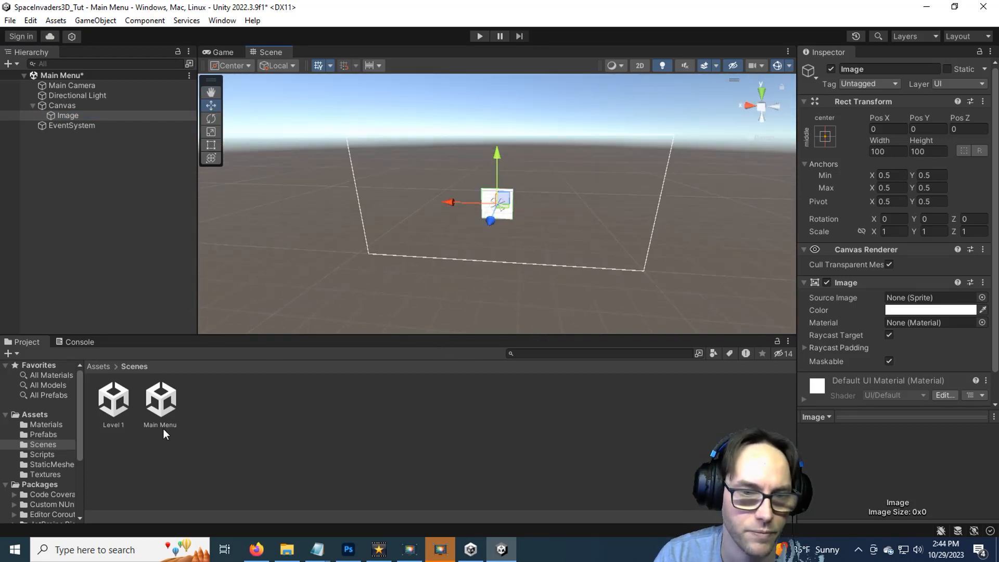
click(49, 473)
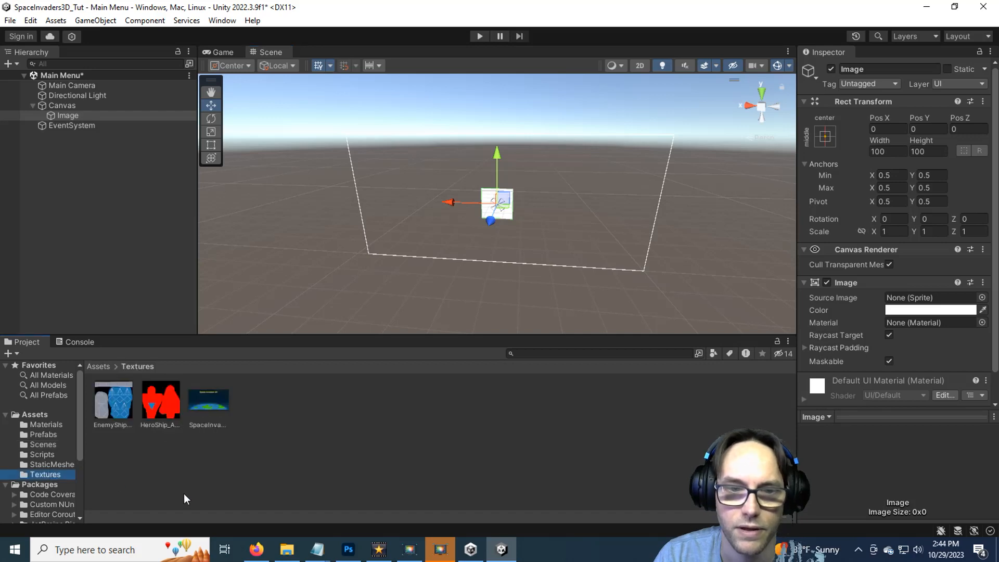
Step: Try to assign the SpaceInvaders_Title_Screen texture as the source image of the canvas Image
drag(210, 399, 243, 418)
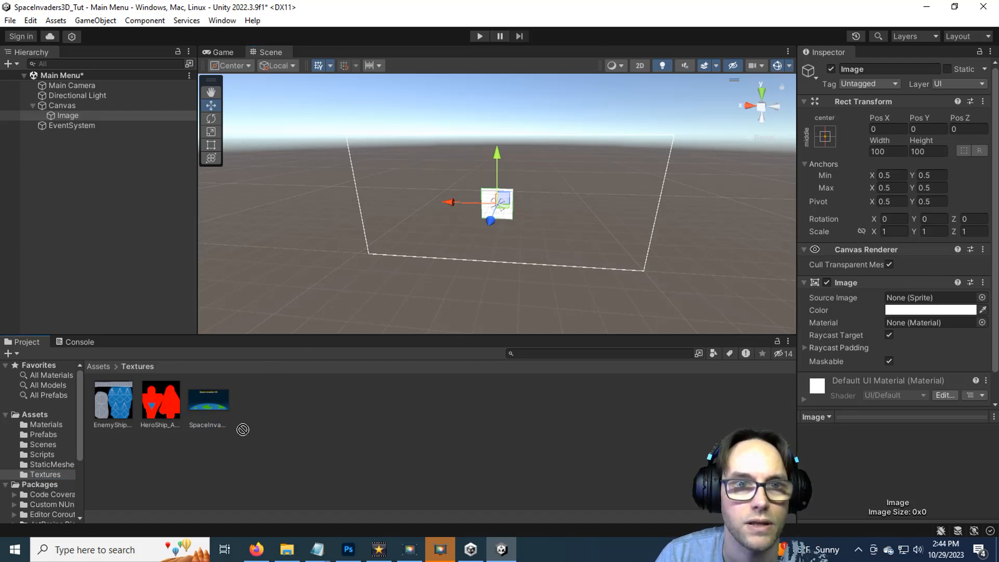
click(77, 115)
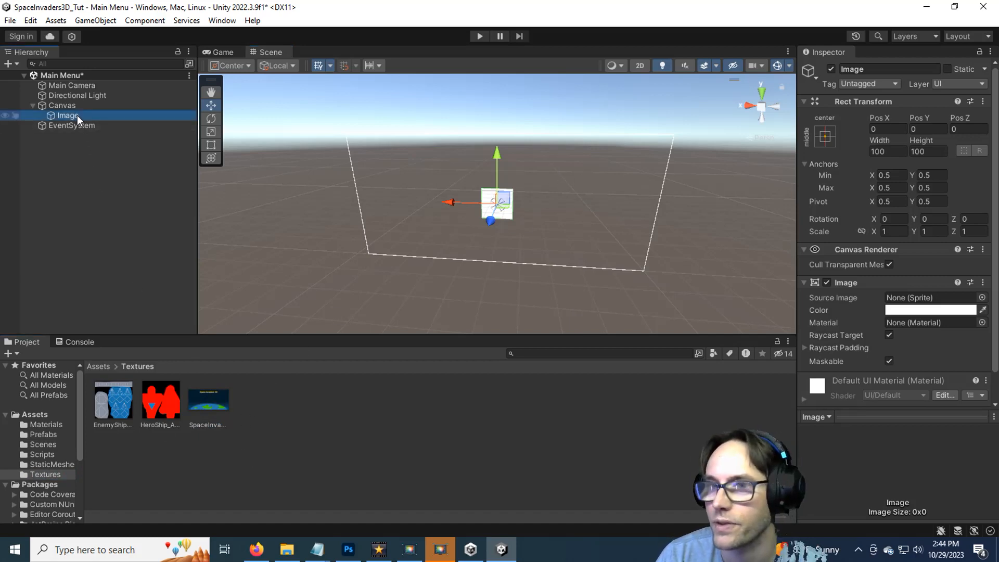
scroll(828, 255, down, 2)
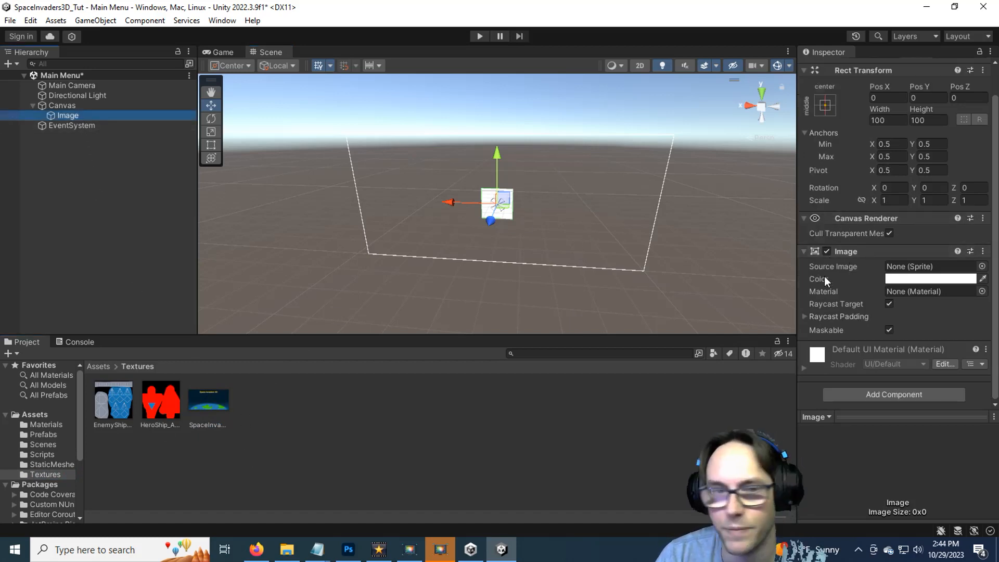
drag(208, 399, 325, 411)
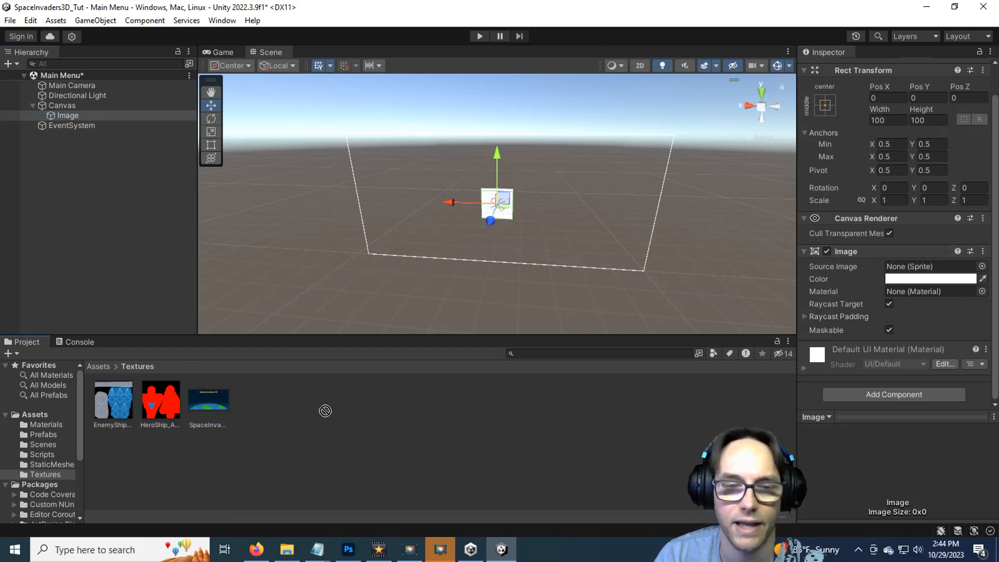
Step: Set the SpaceInvaders_Title_Screen texture's type to Sprite (2D and UI) and apply the import settings
click(210, 402)
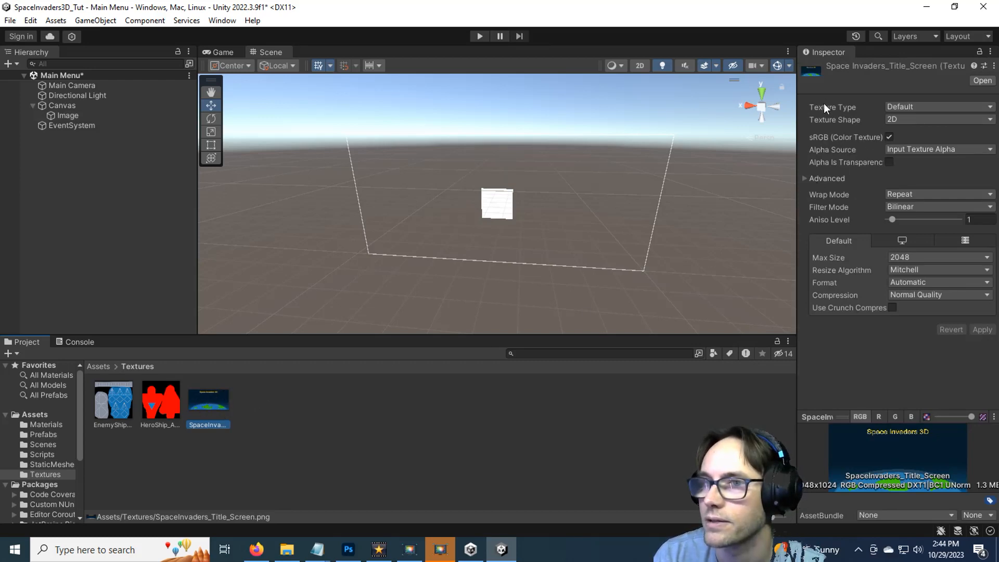
click(913, 107)
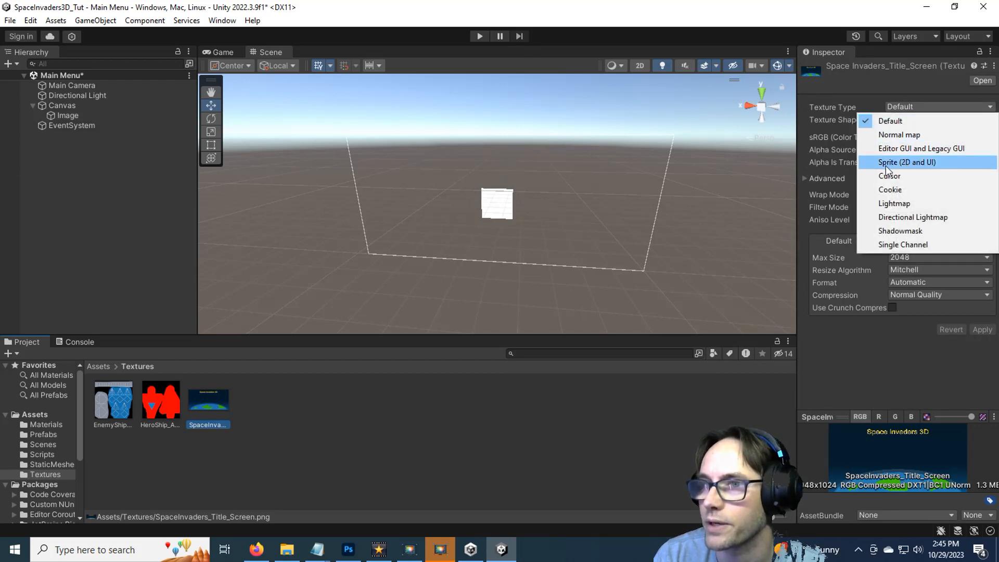
click(921, 166)
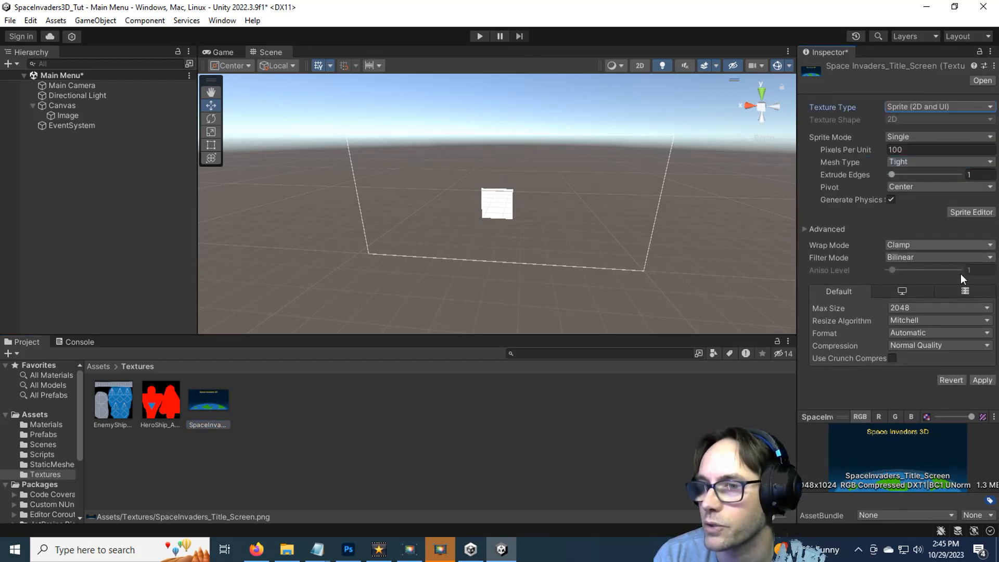
click(987, 386)
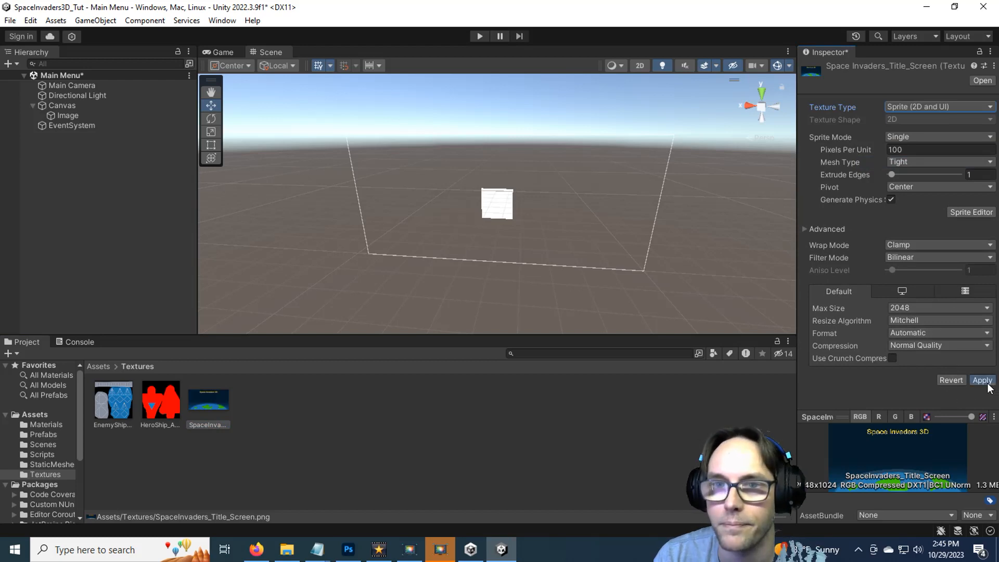